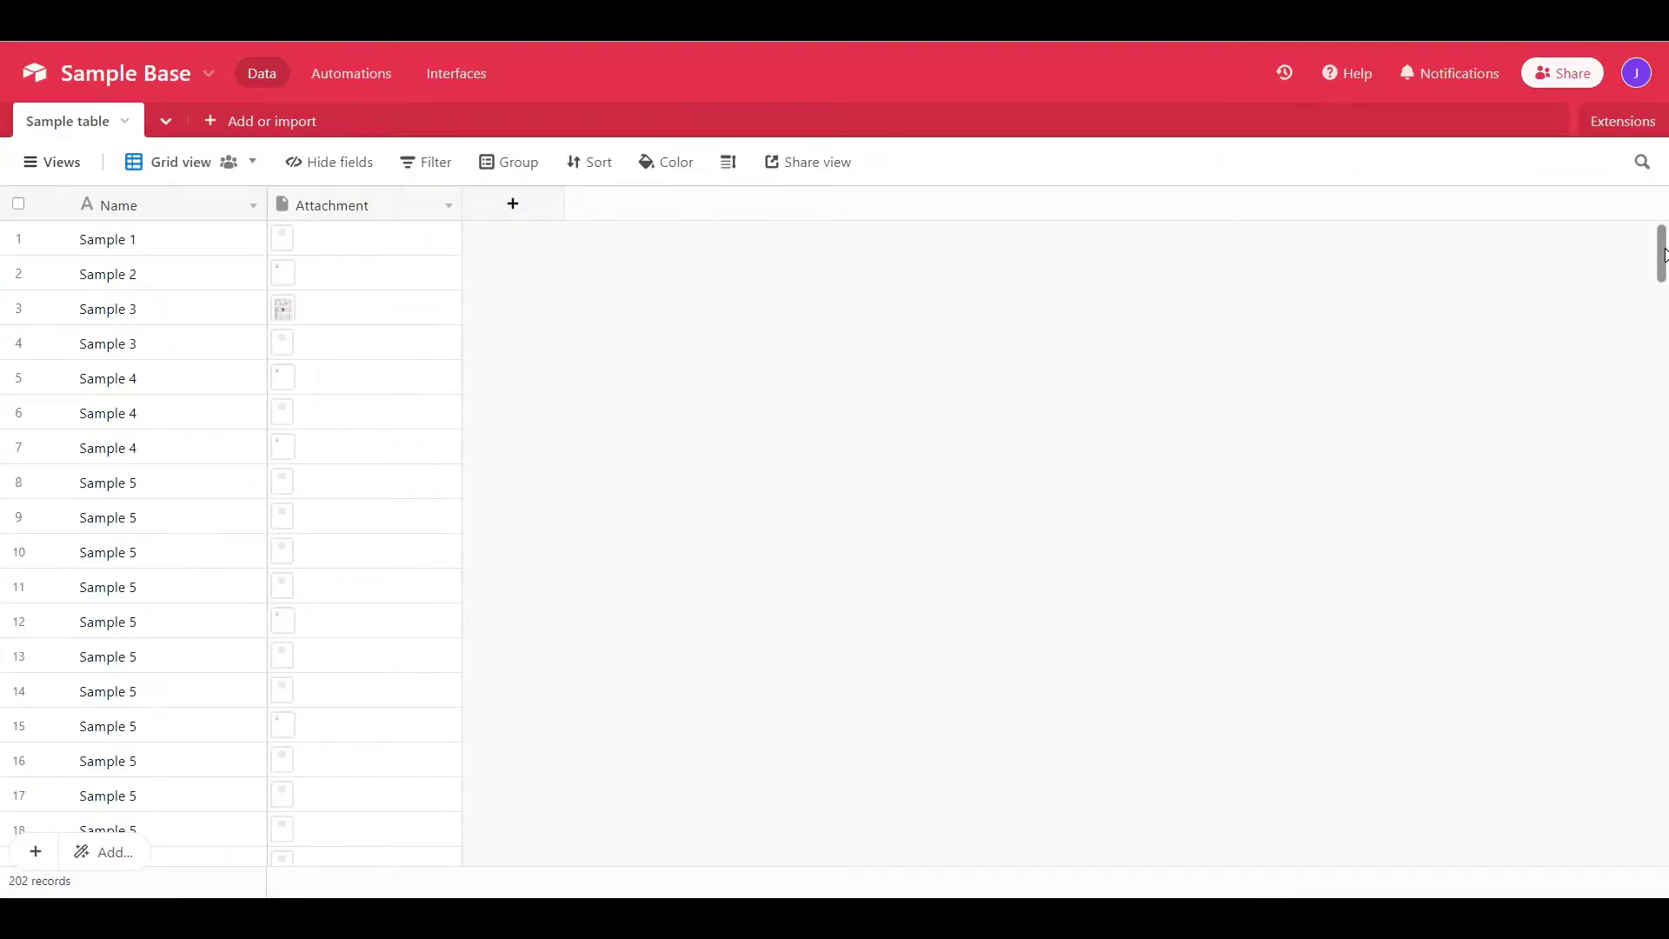
Scroll through the Airtable Sample table to check all 202 records
drag(1663, 254, 1618, 831)
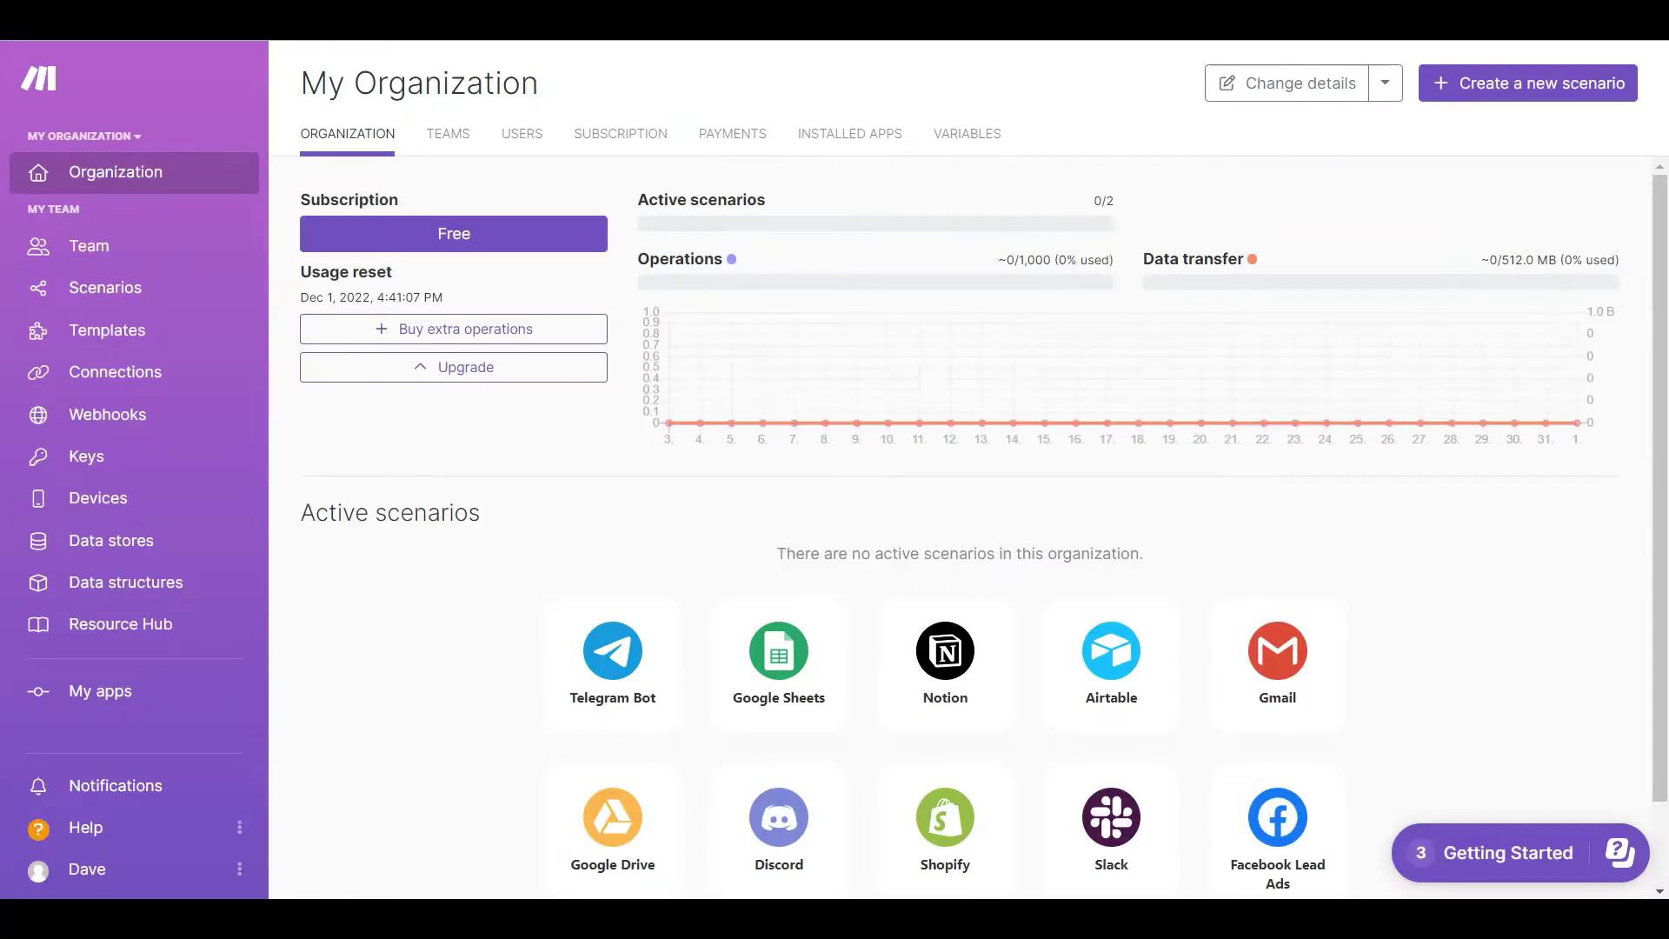
Create a new scenario whose first module is Airtable Search Records
click(1531, 88)
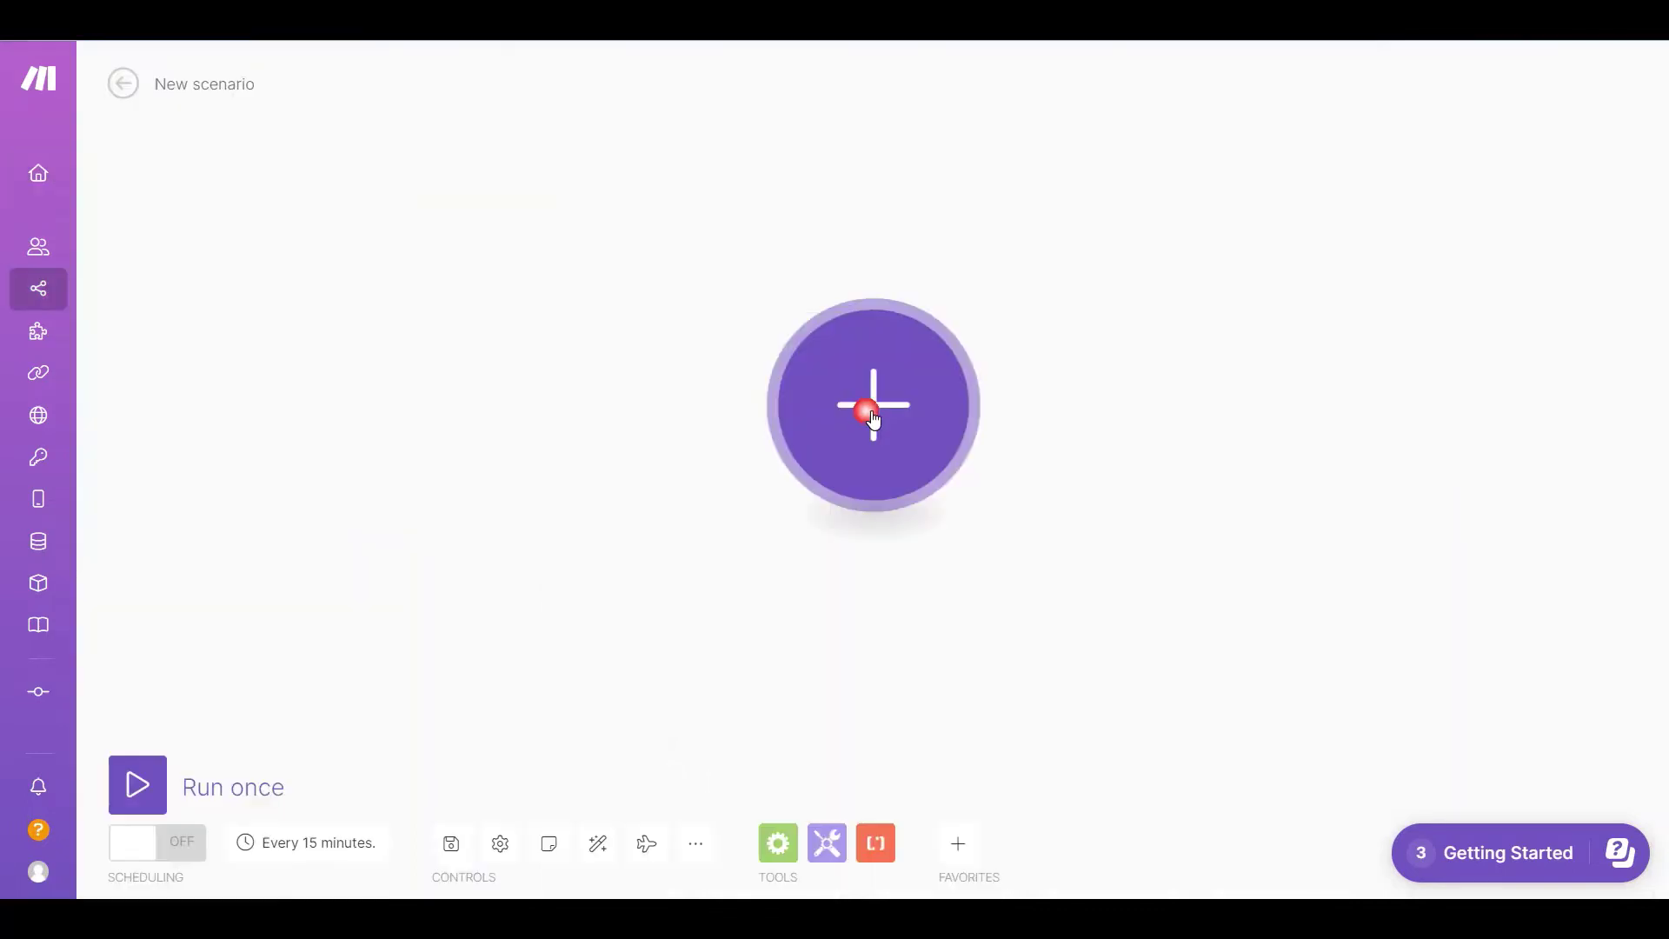
click(872, 417)
text(Air)
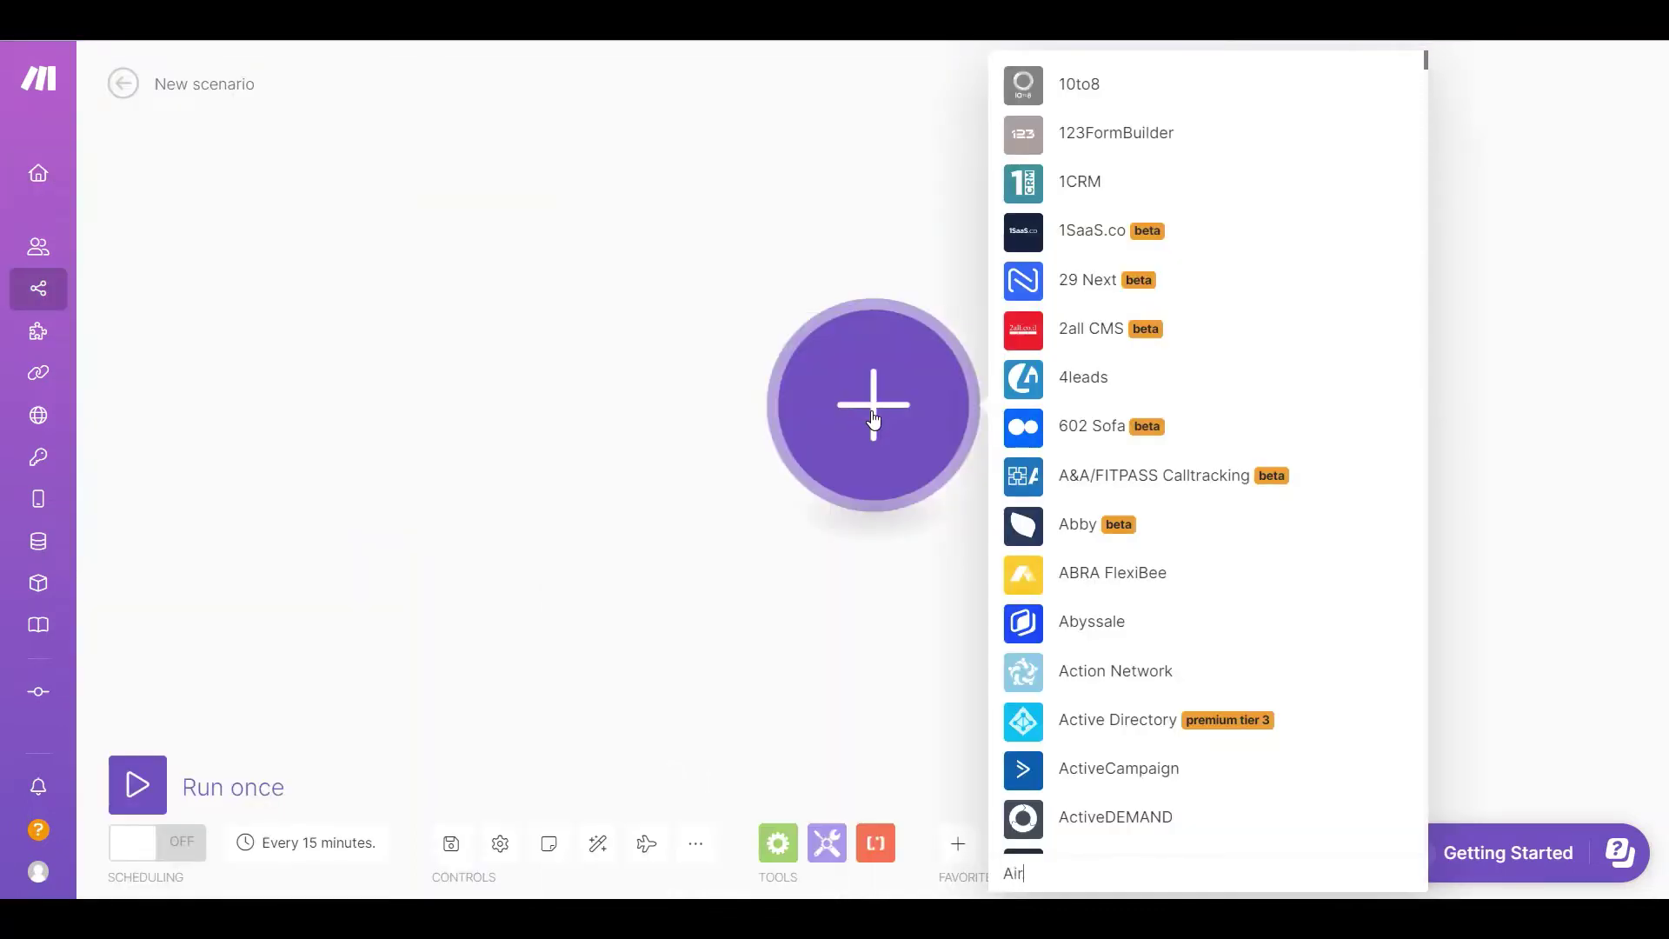
text(table)
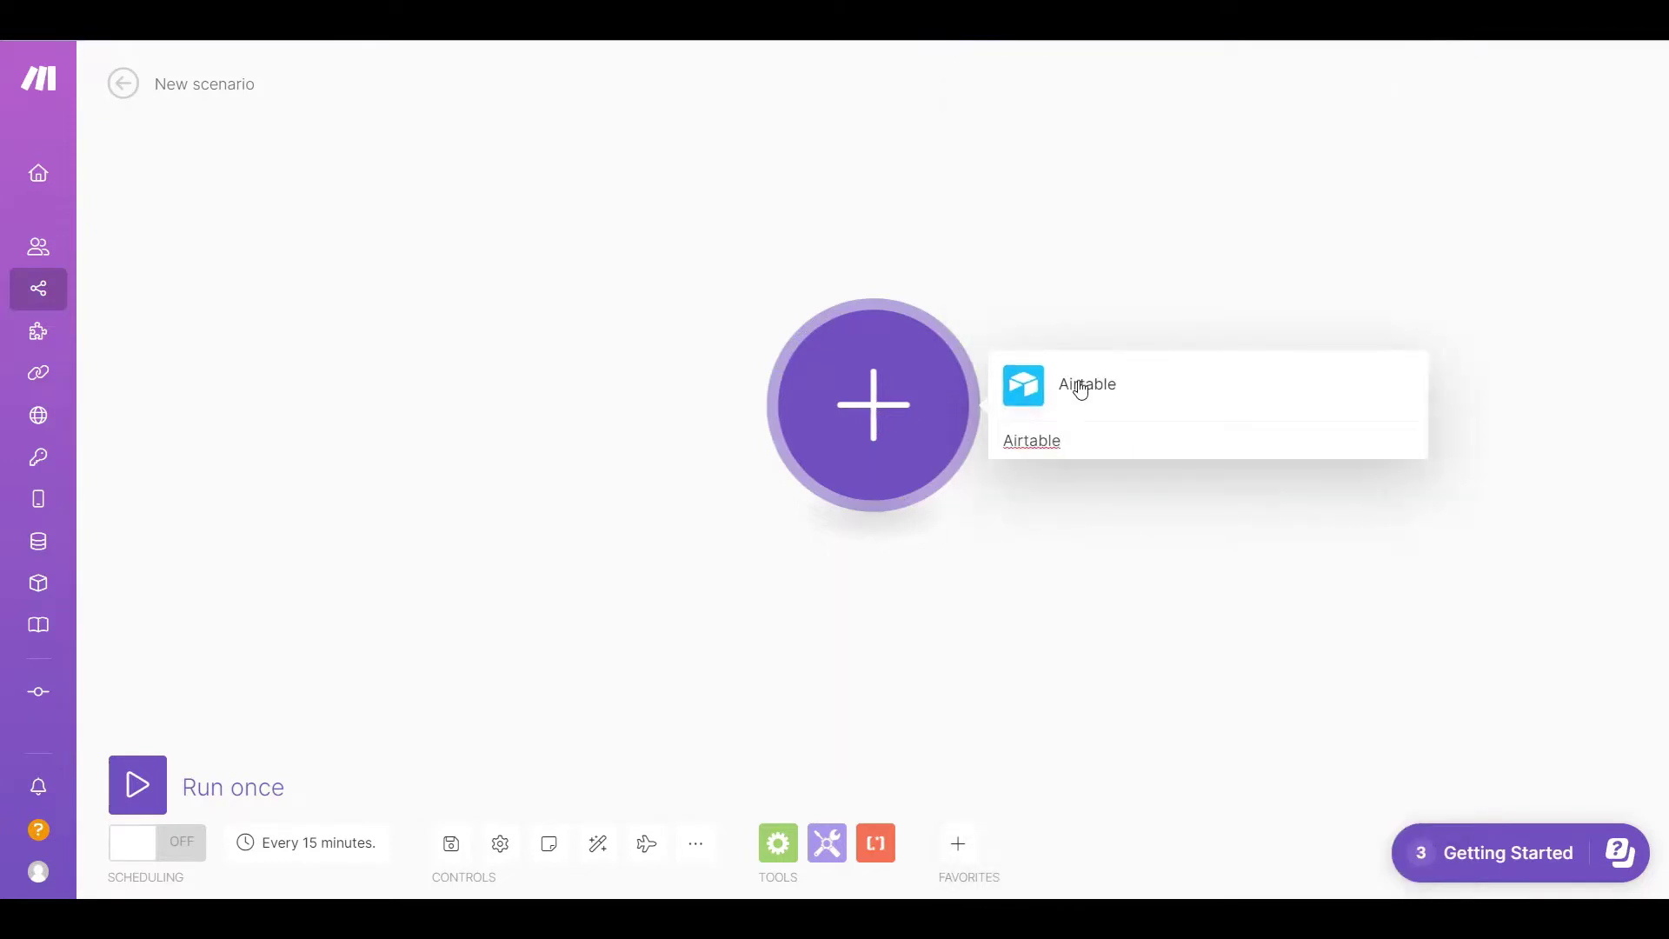
click(1081, 389)
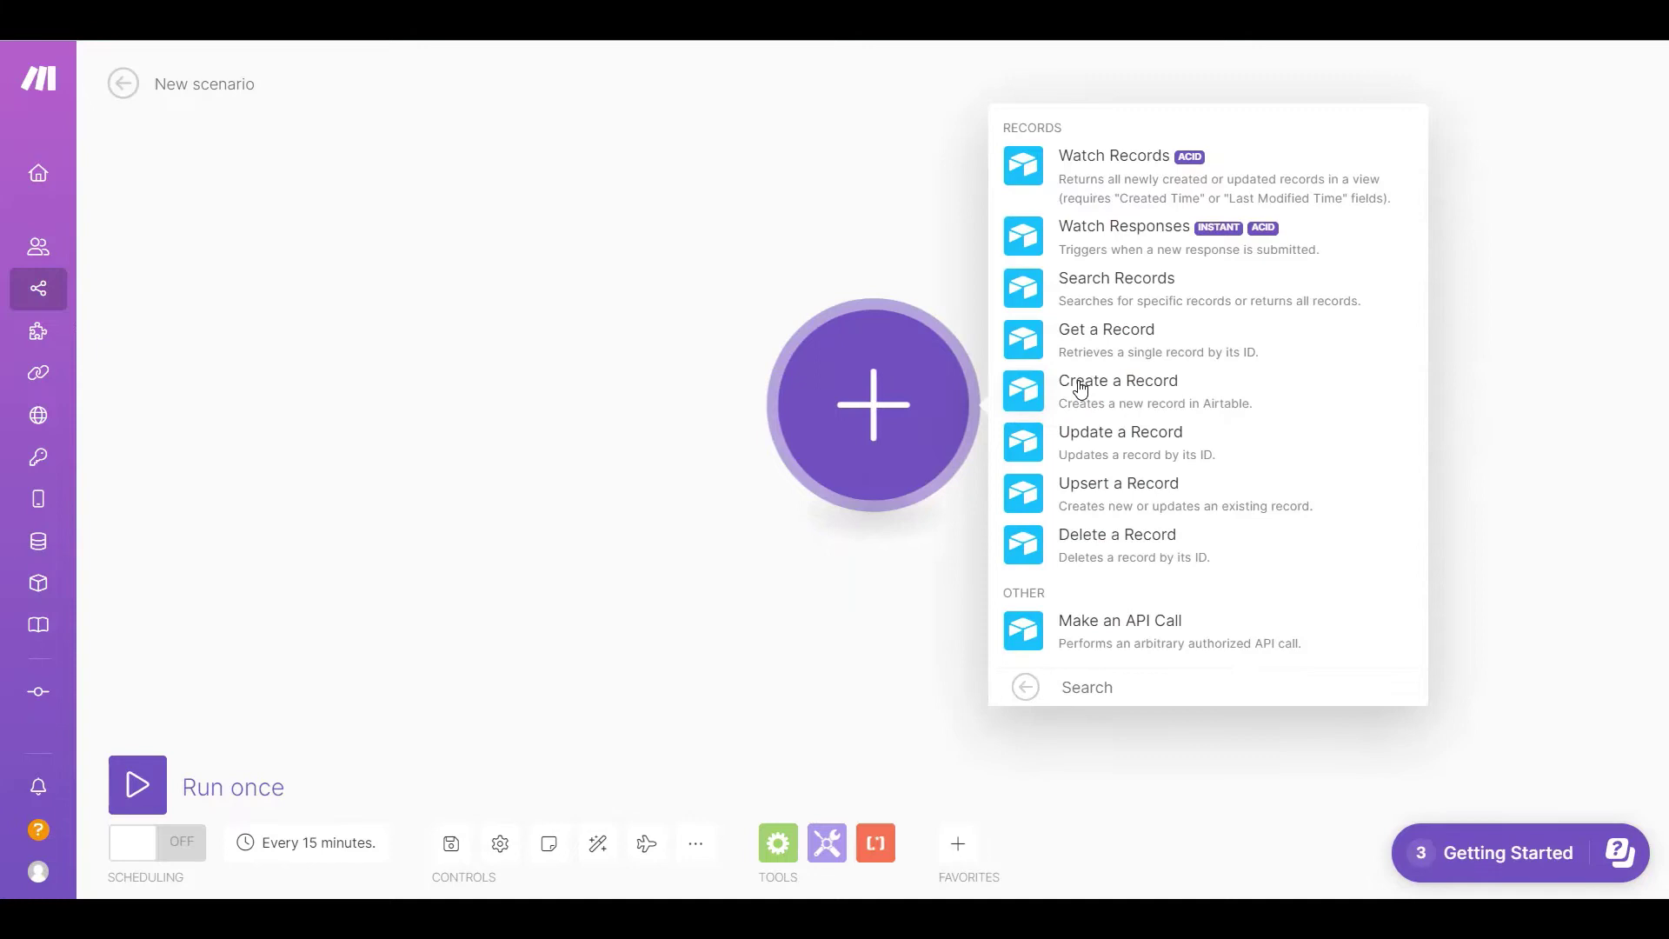
click(1079, 280)
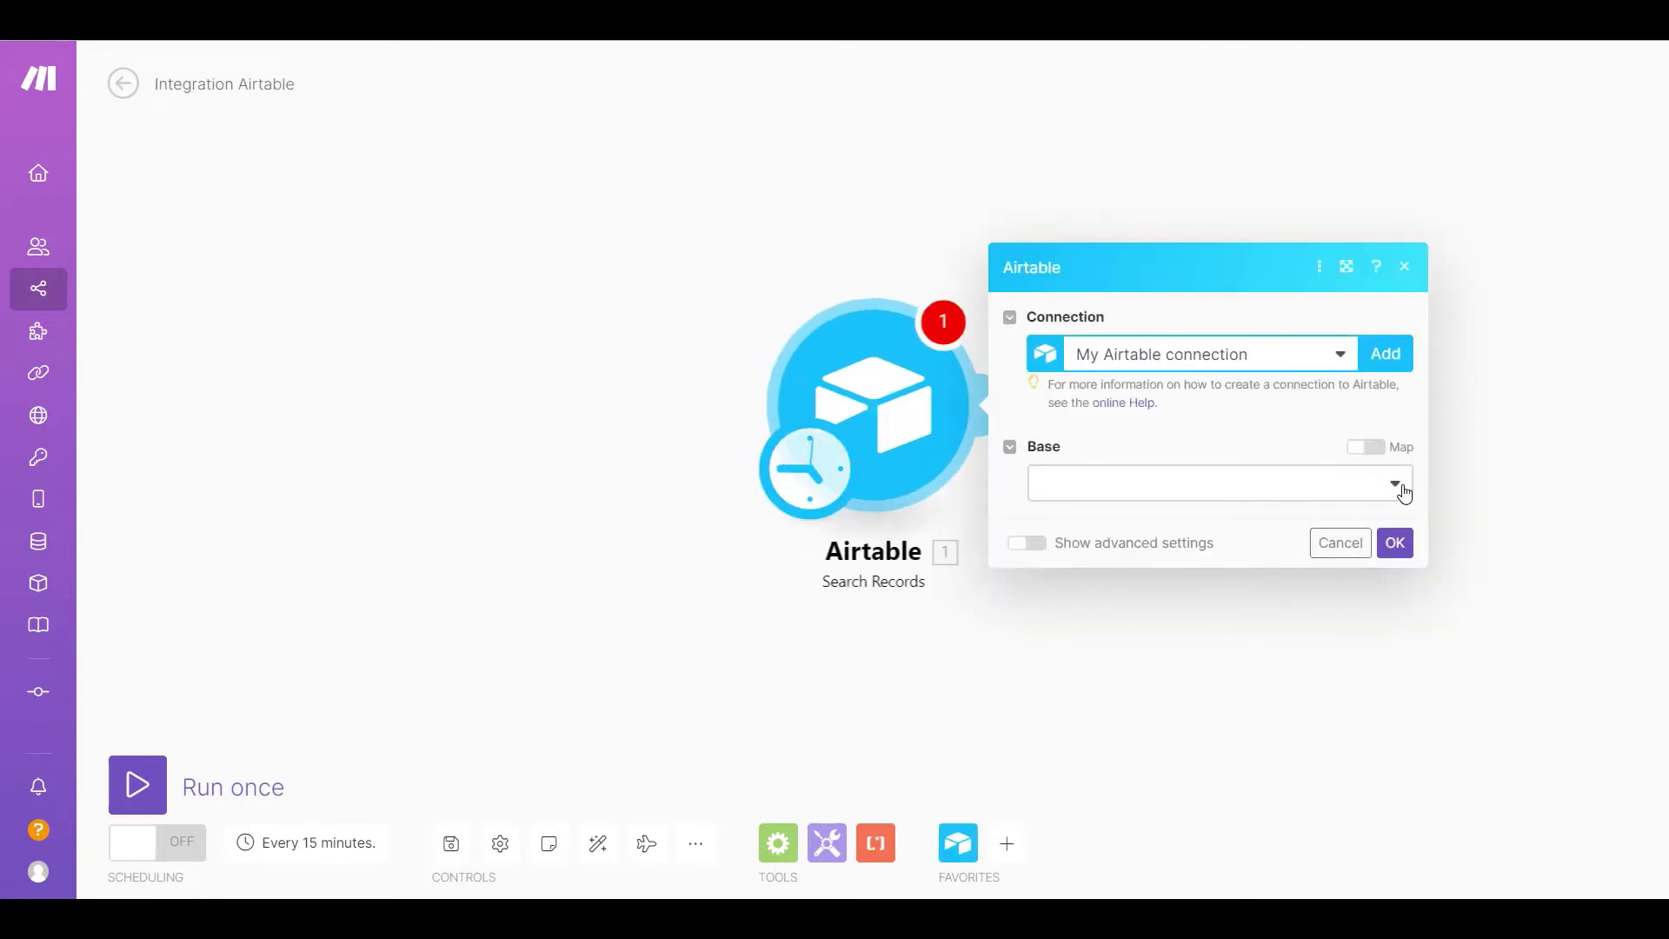
Point Search Records at Sample Base's Sample table with a limit of 203
click(1404, 493)
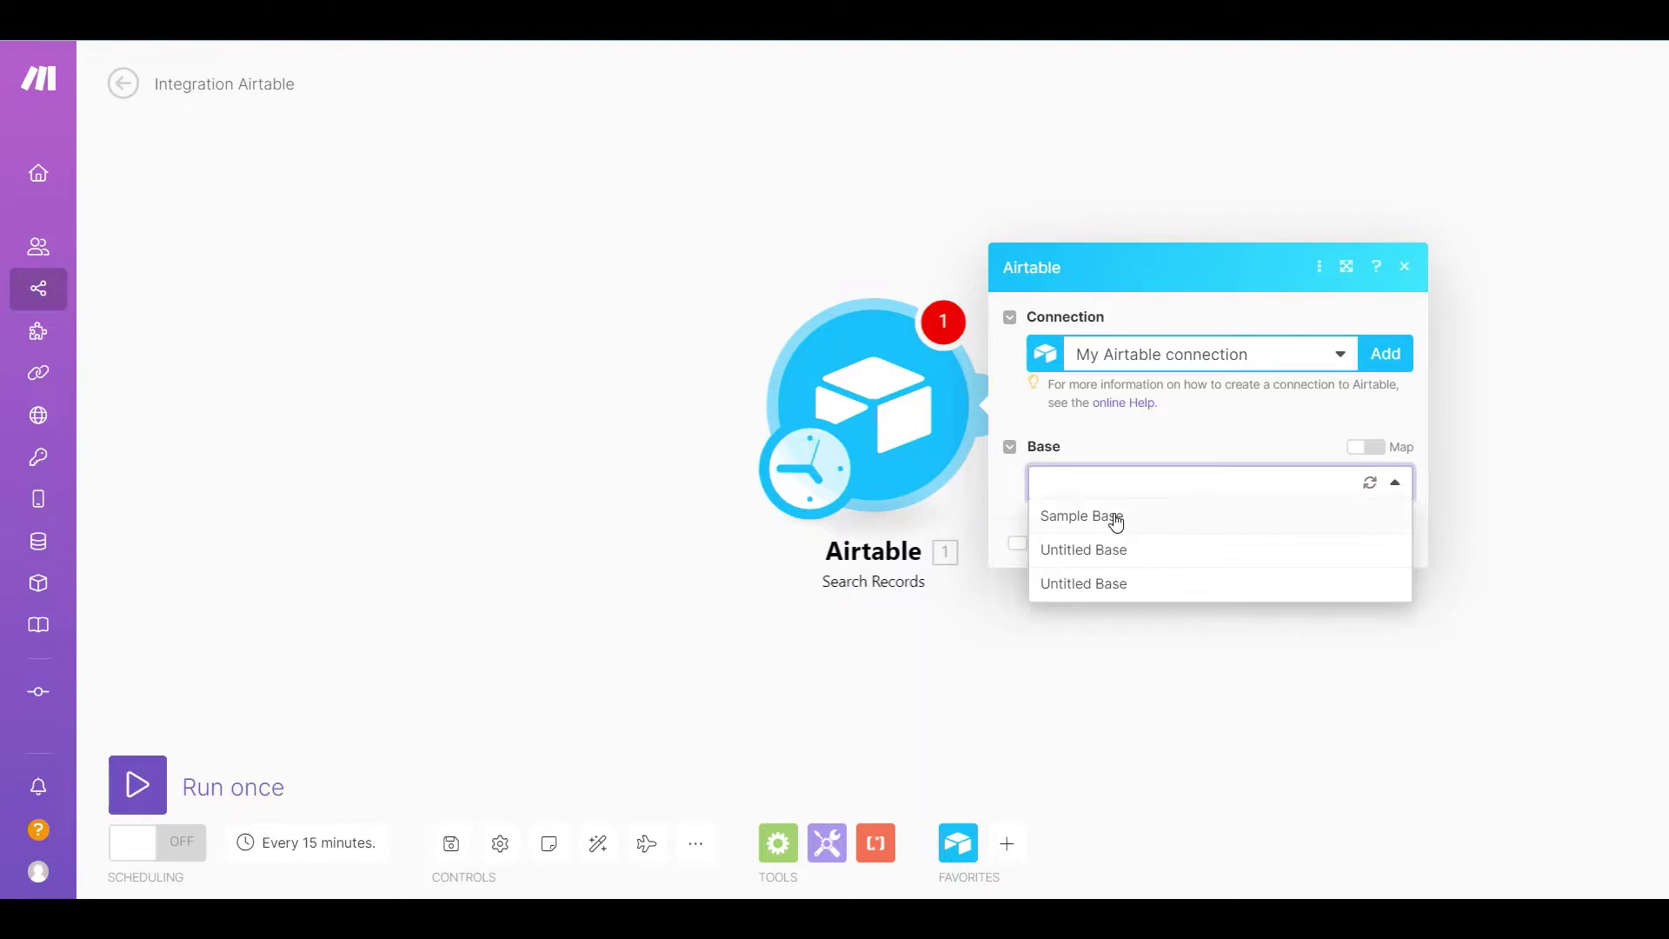
click(1116, 518)
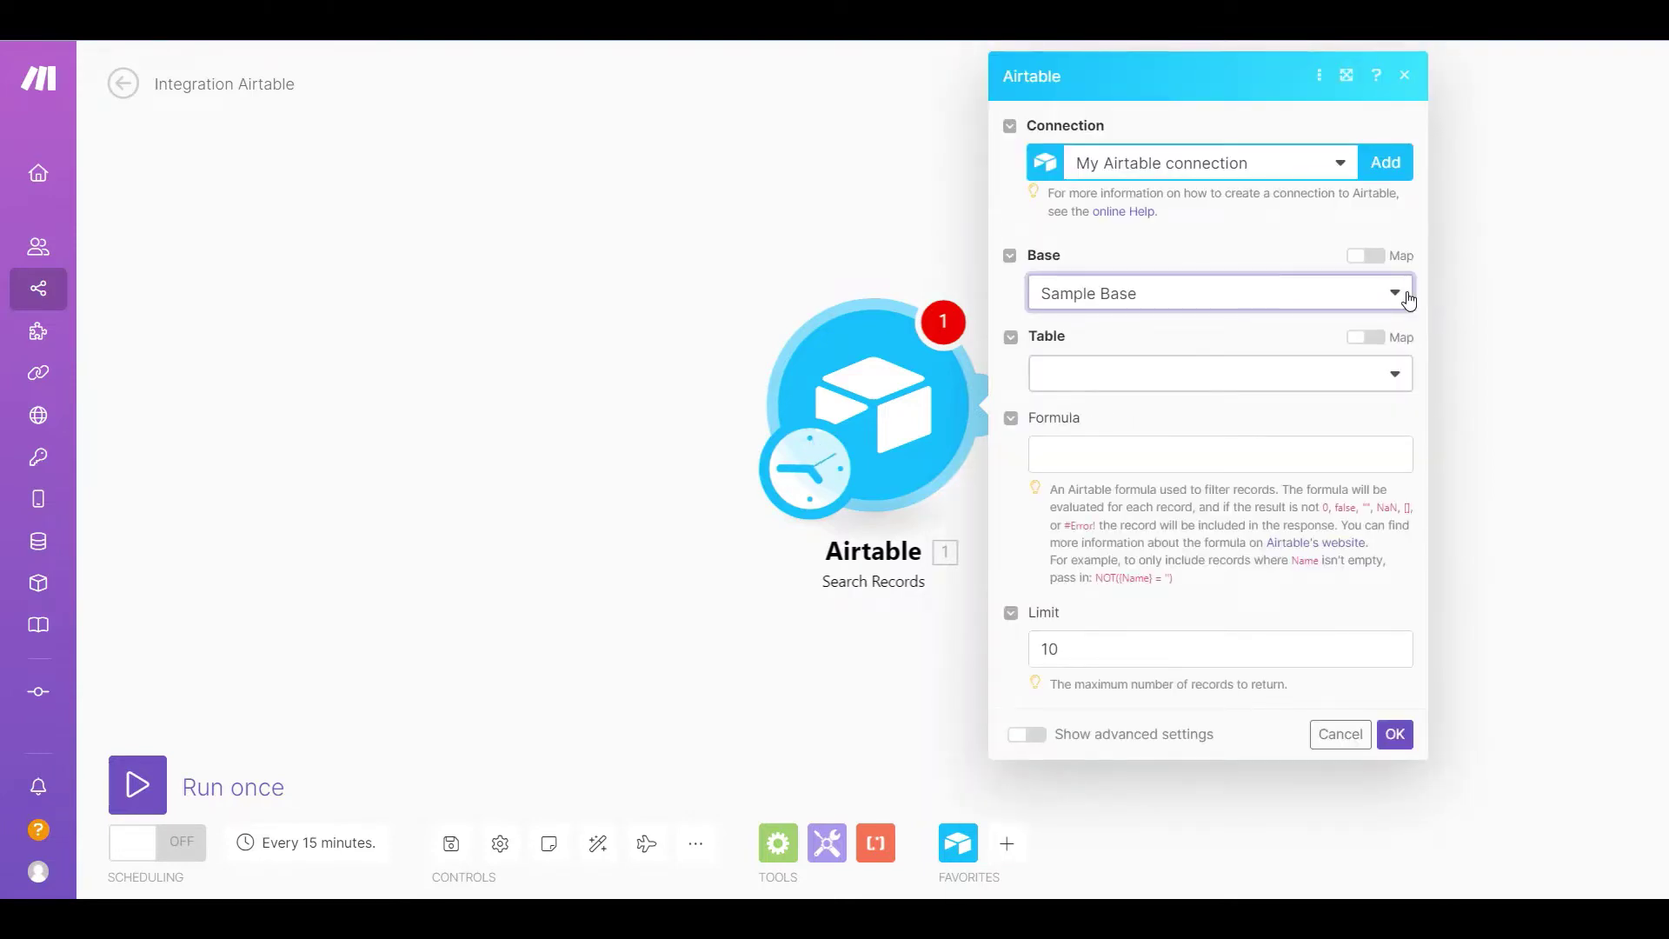
click(1400, 376)
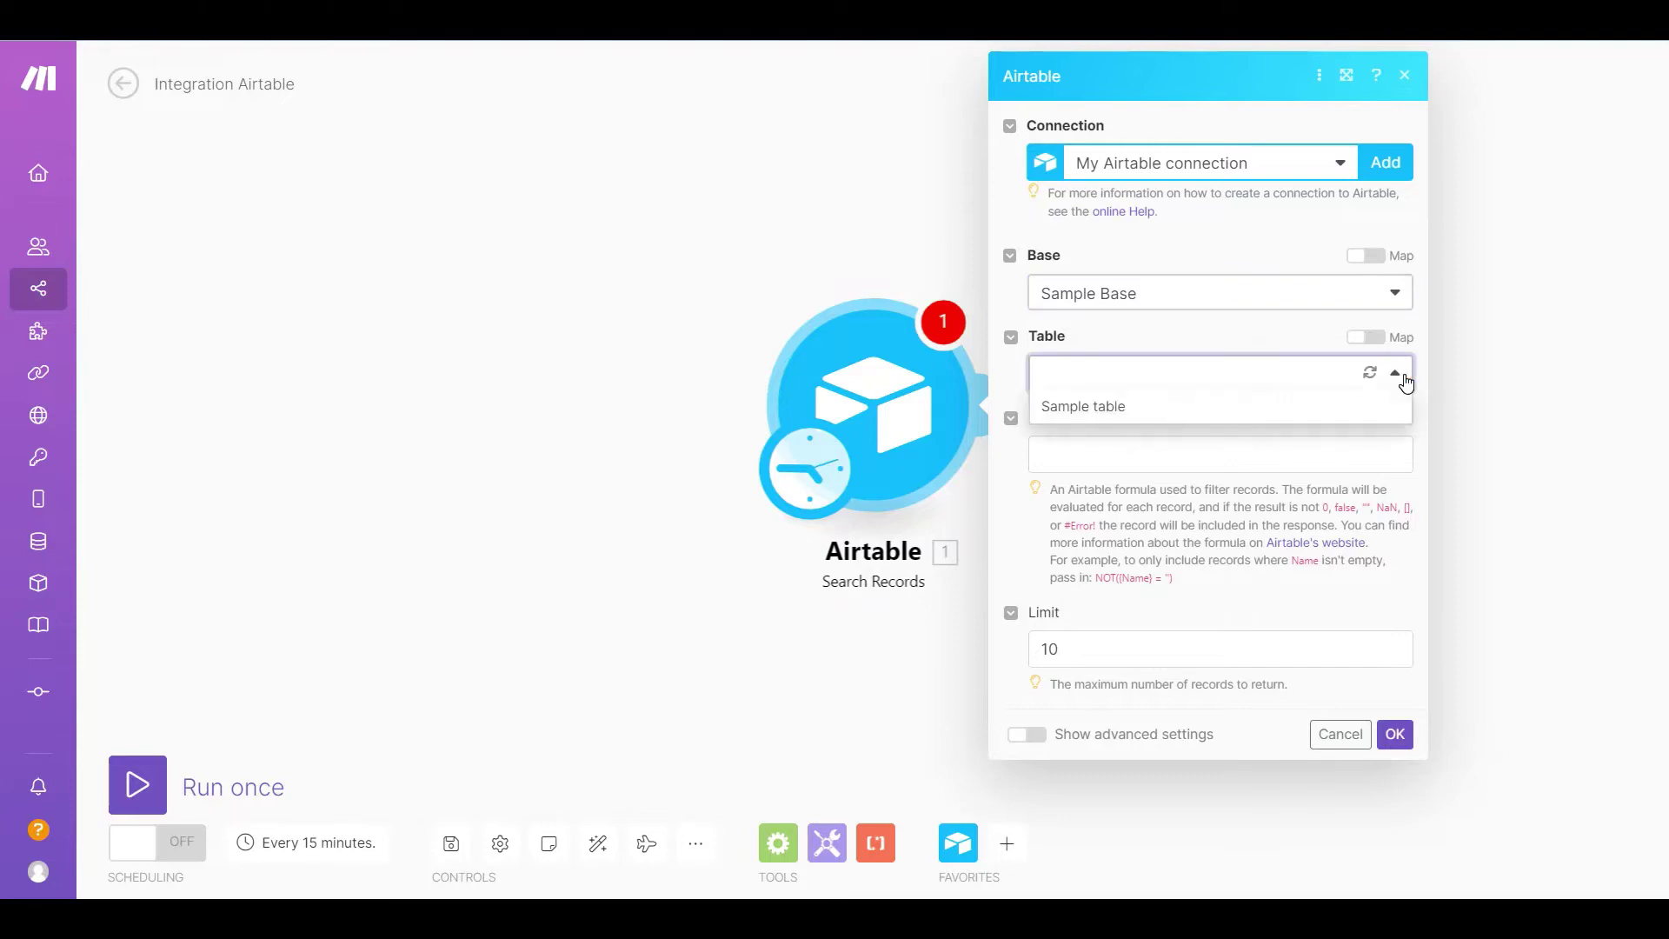
click(1132, 404)
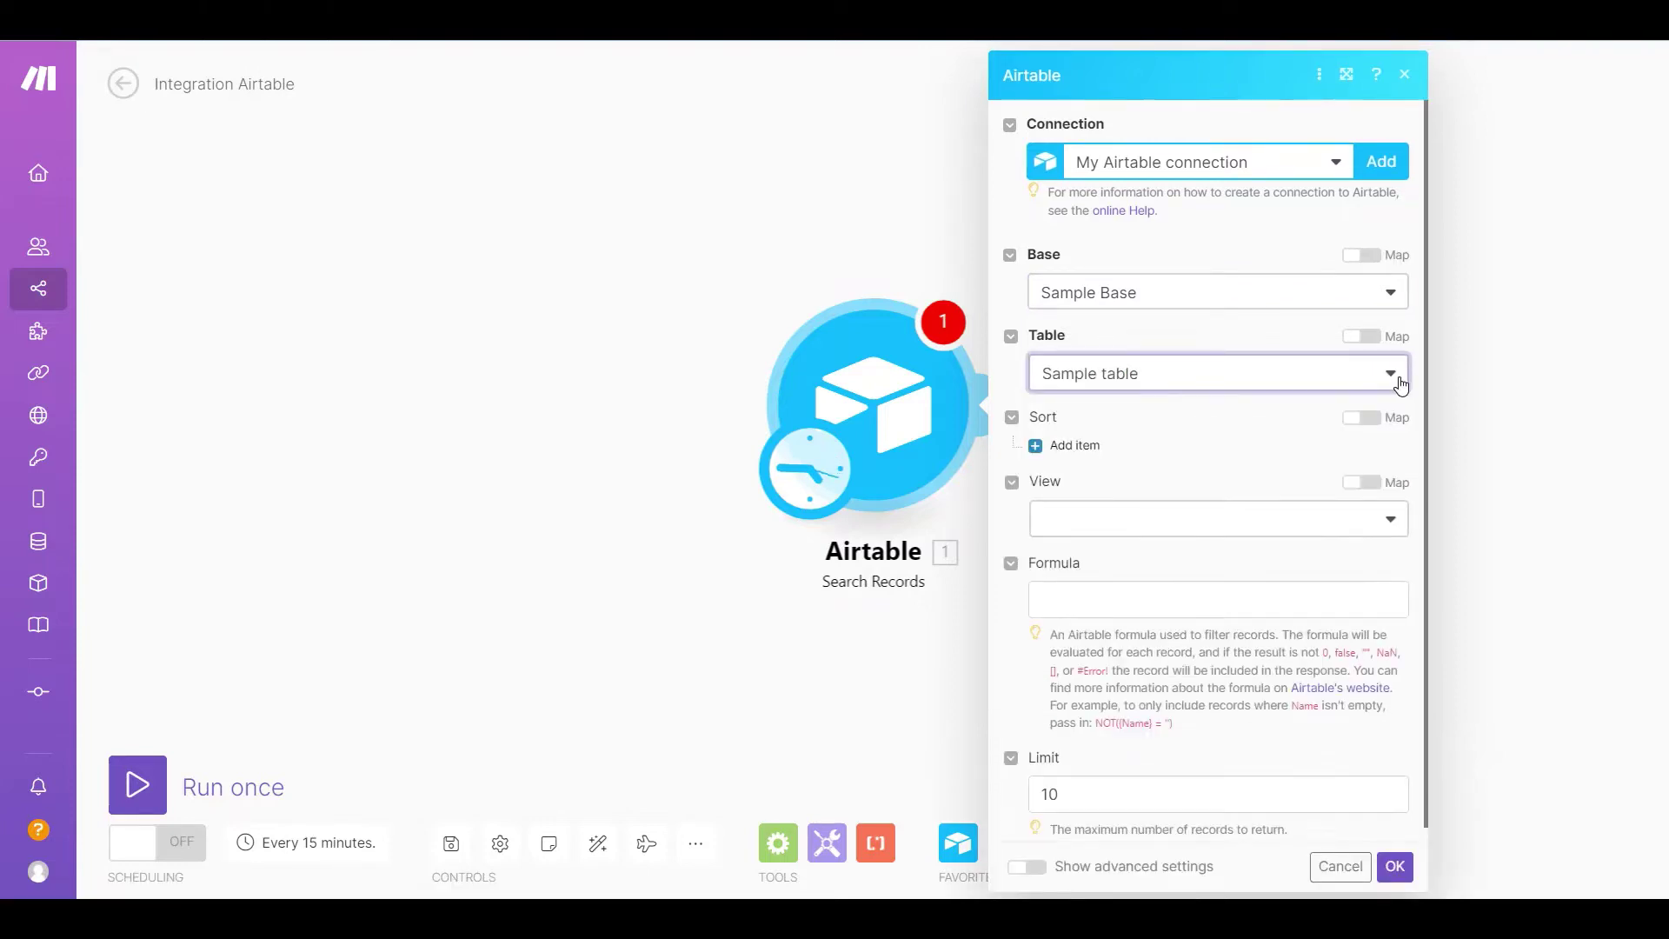
click(1078, 794)
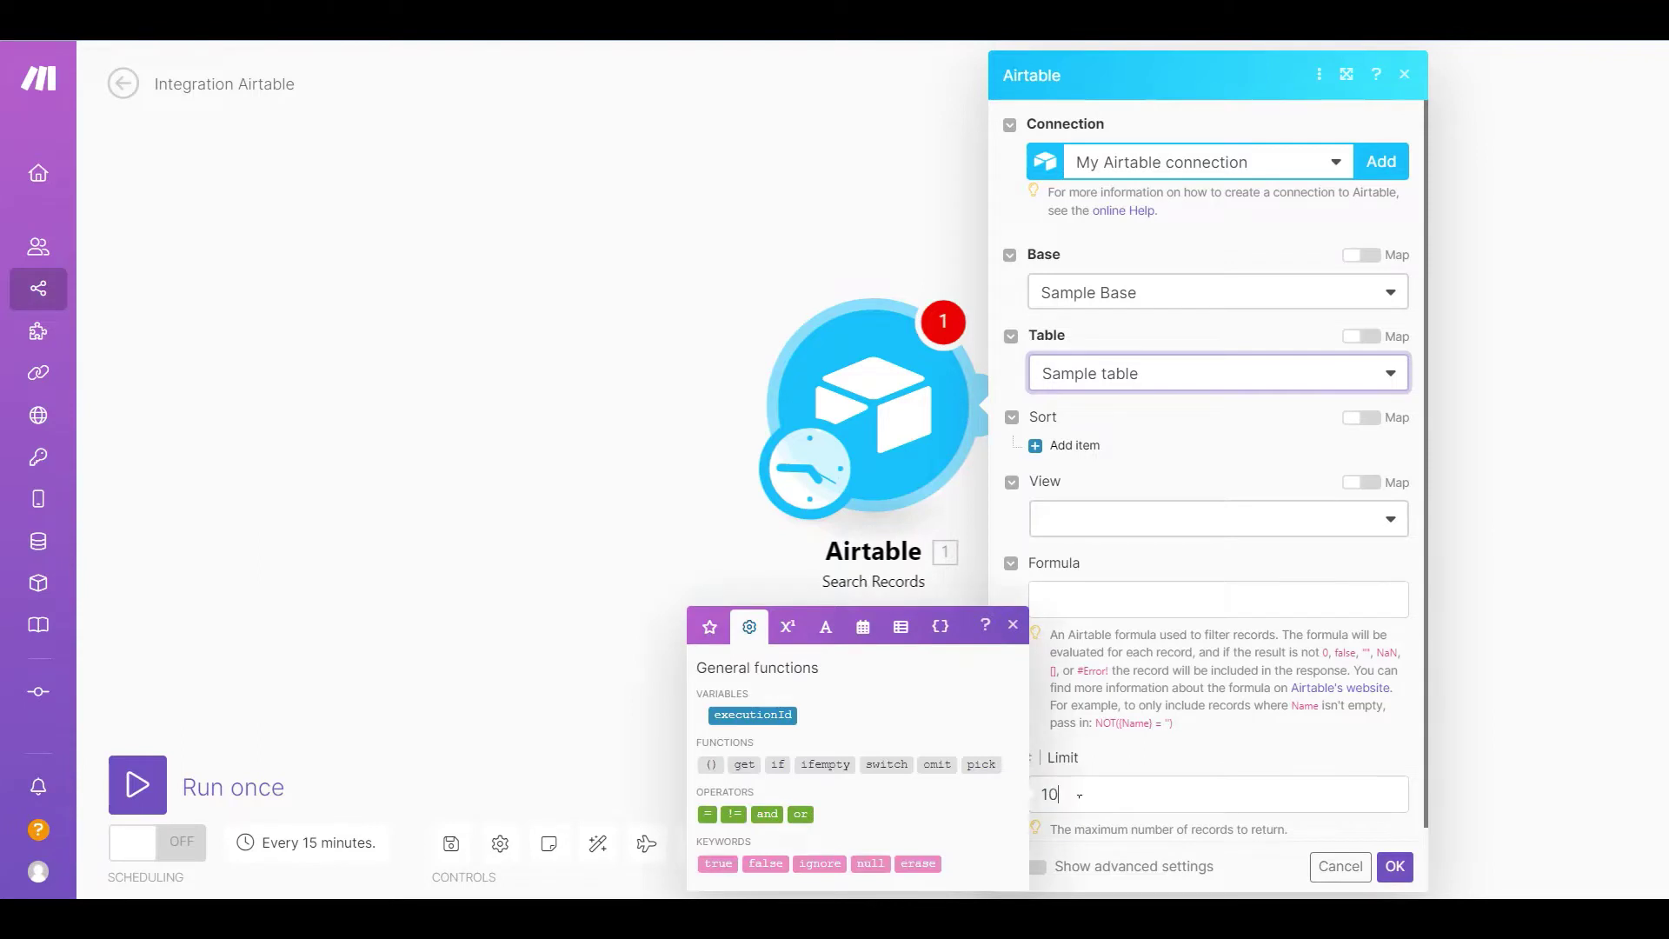
key(BackSpace)
key(BackSpace)
text(2)
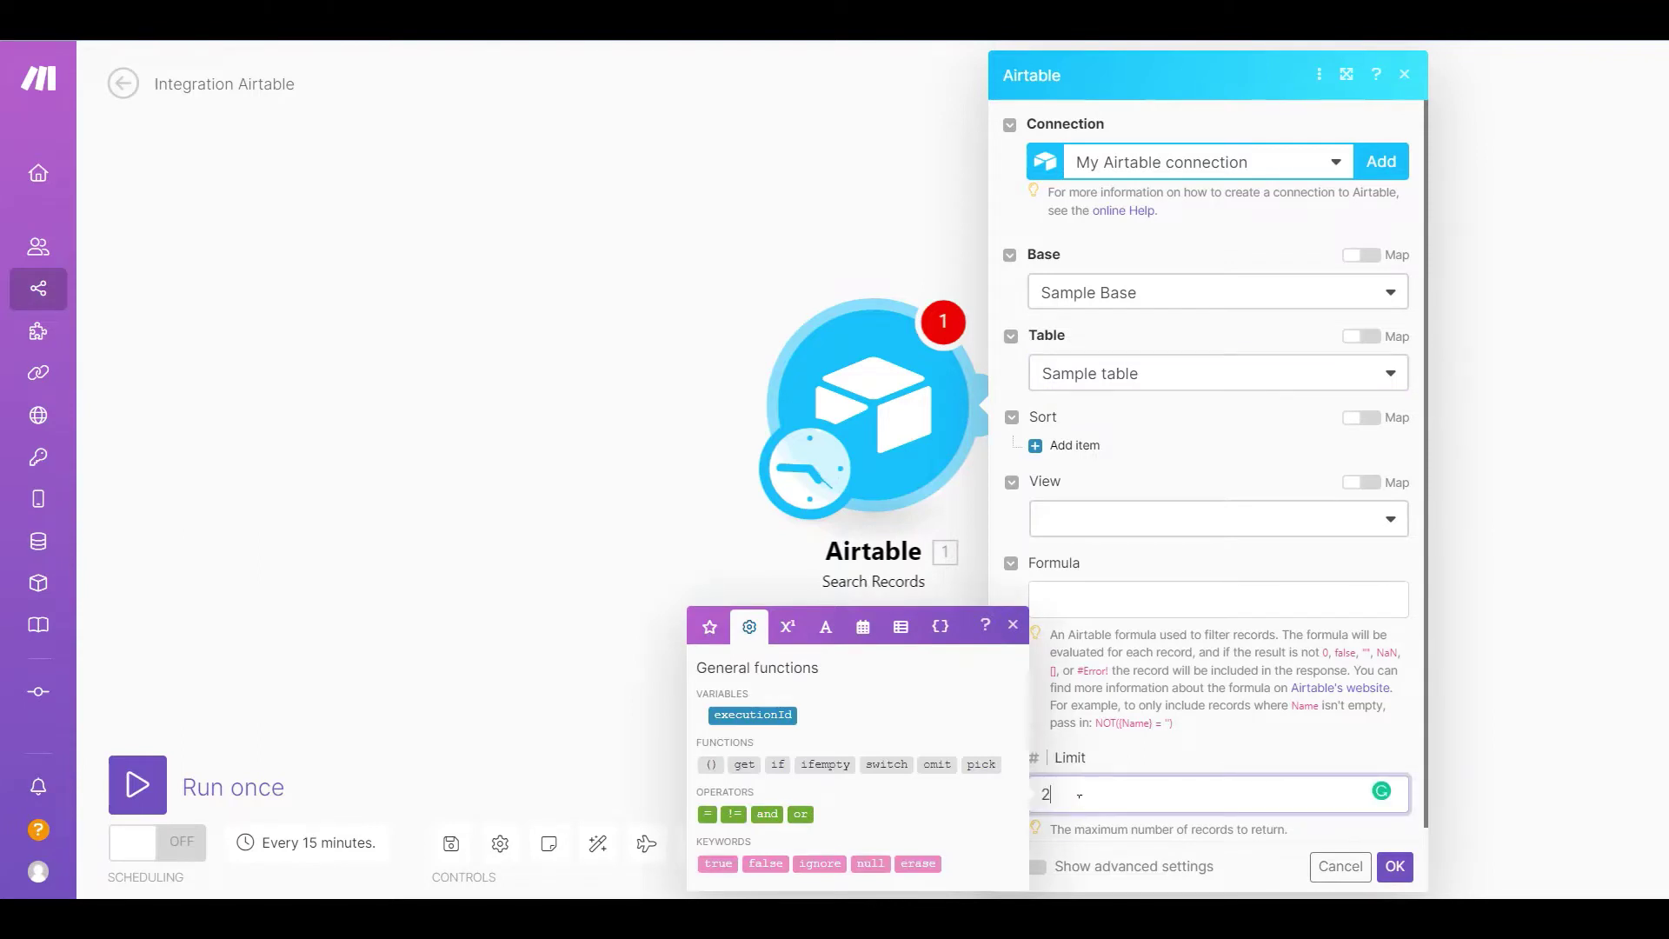
text(03)
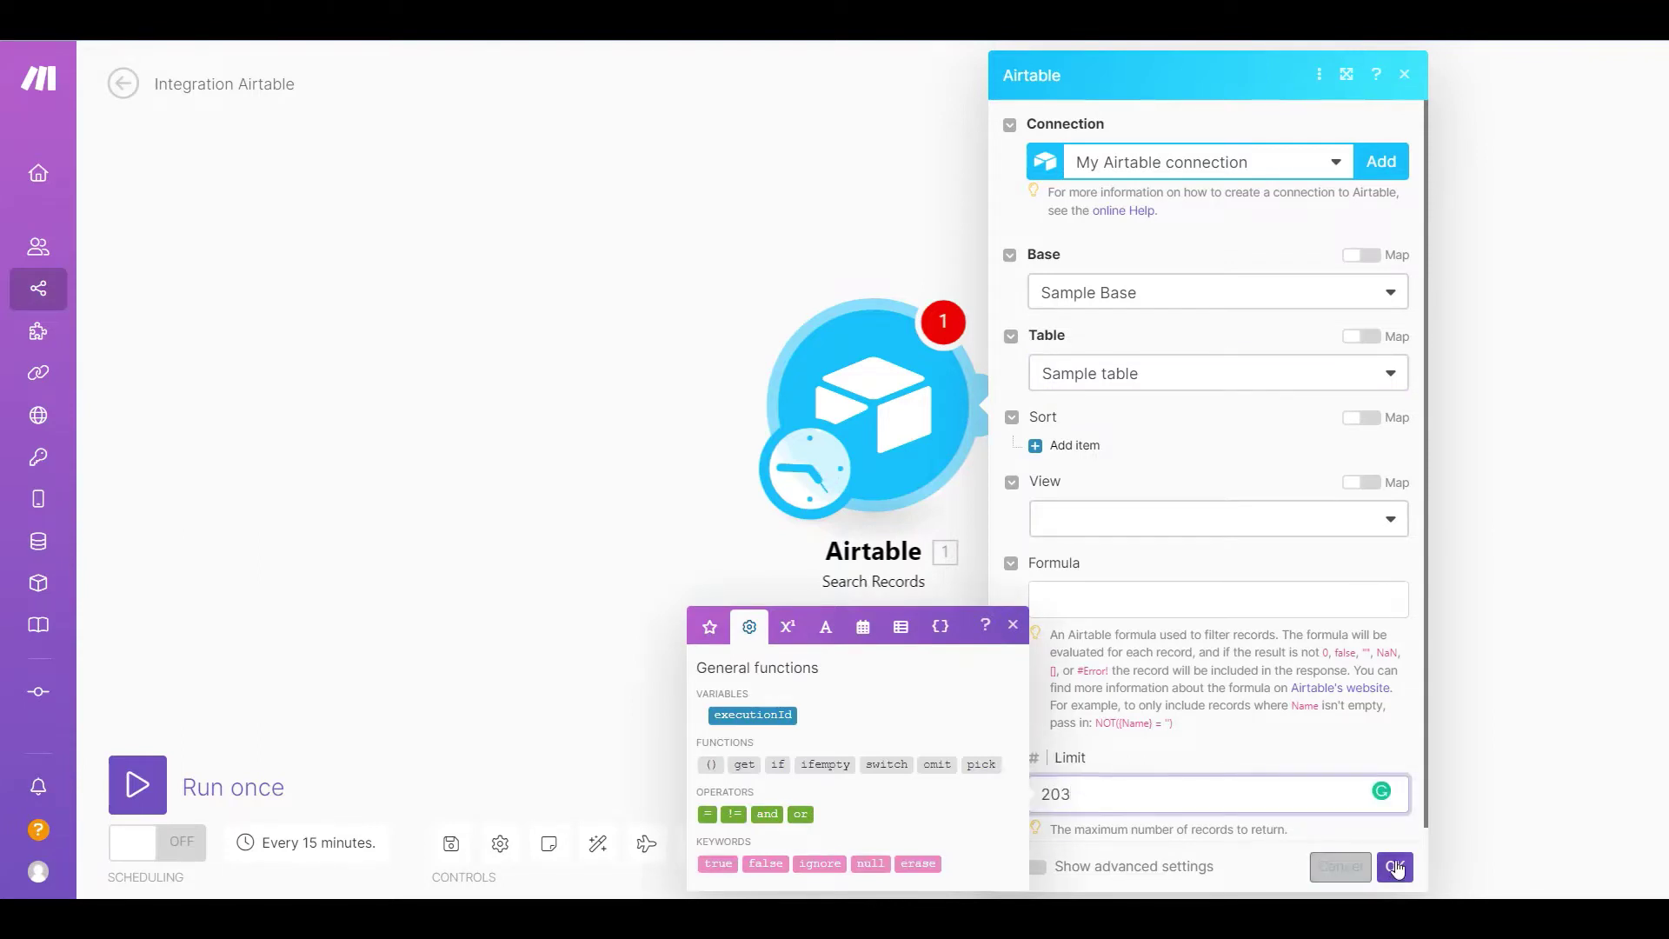
click(1395, 866)
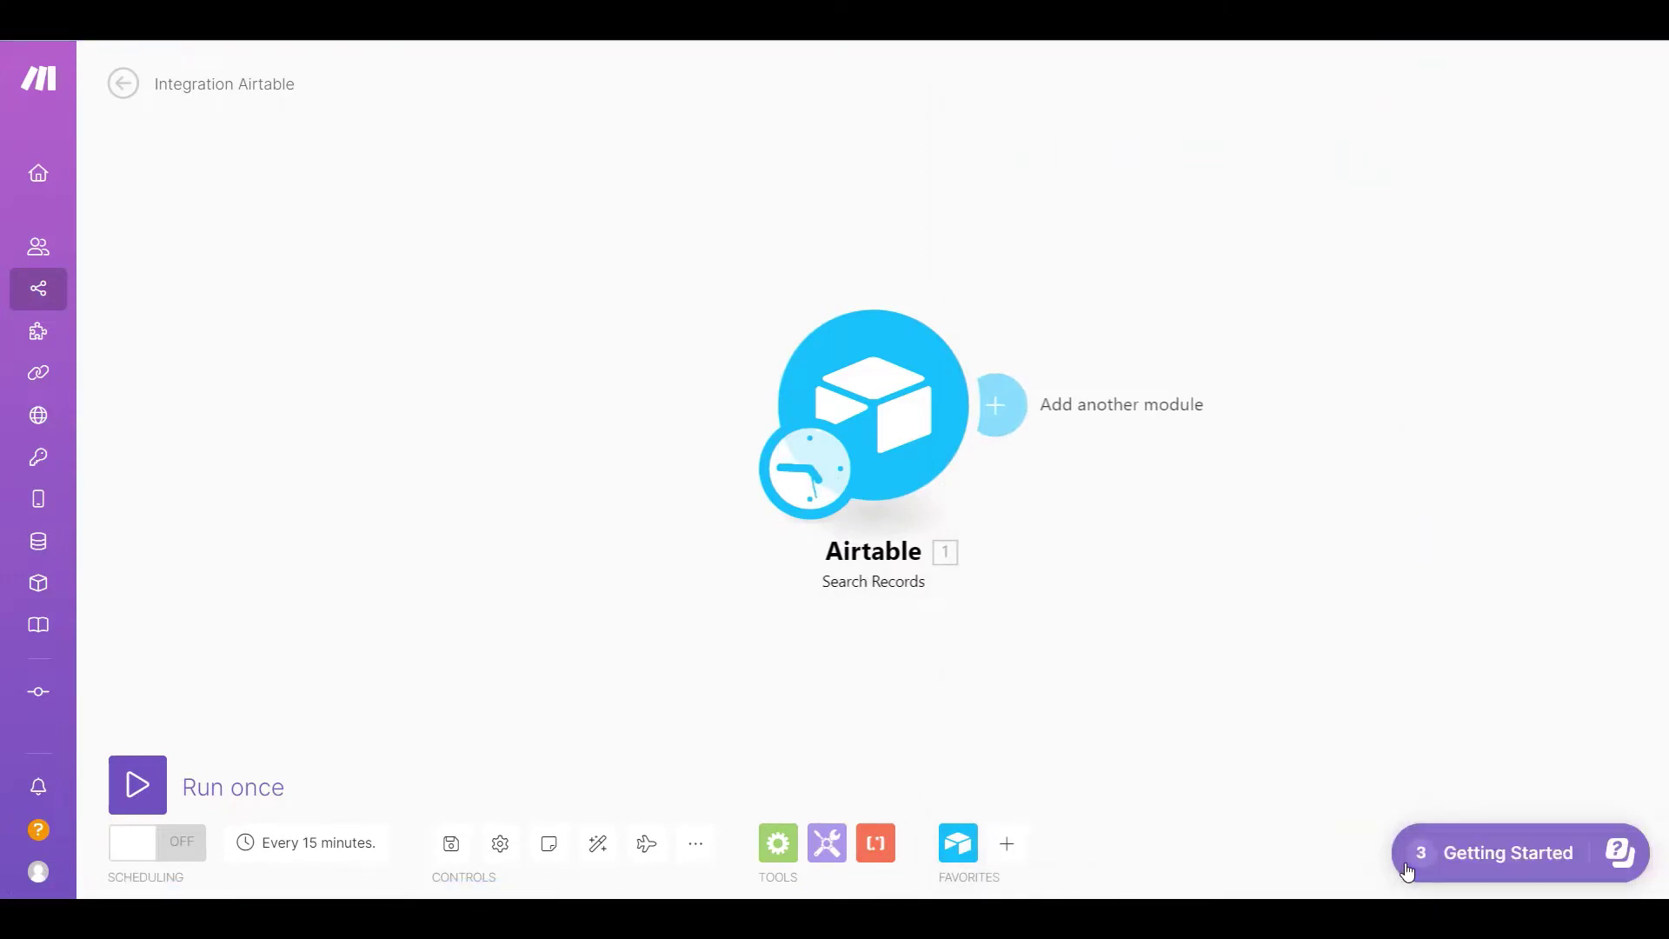
Save and run the scenario once to test the Airtable search
click(139, 784)
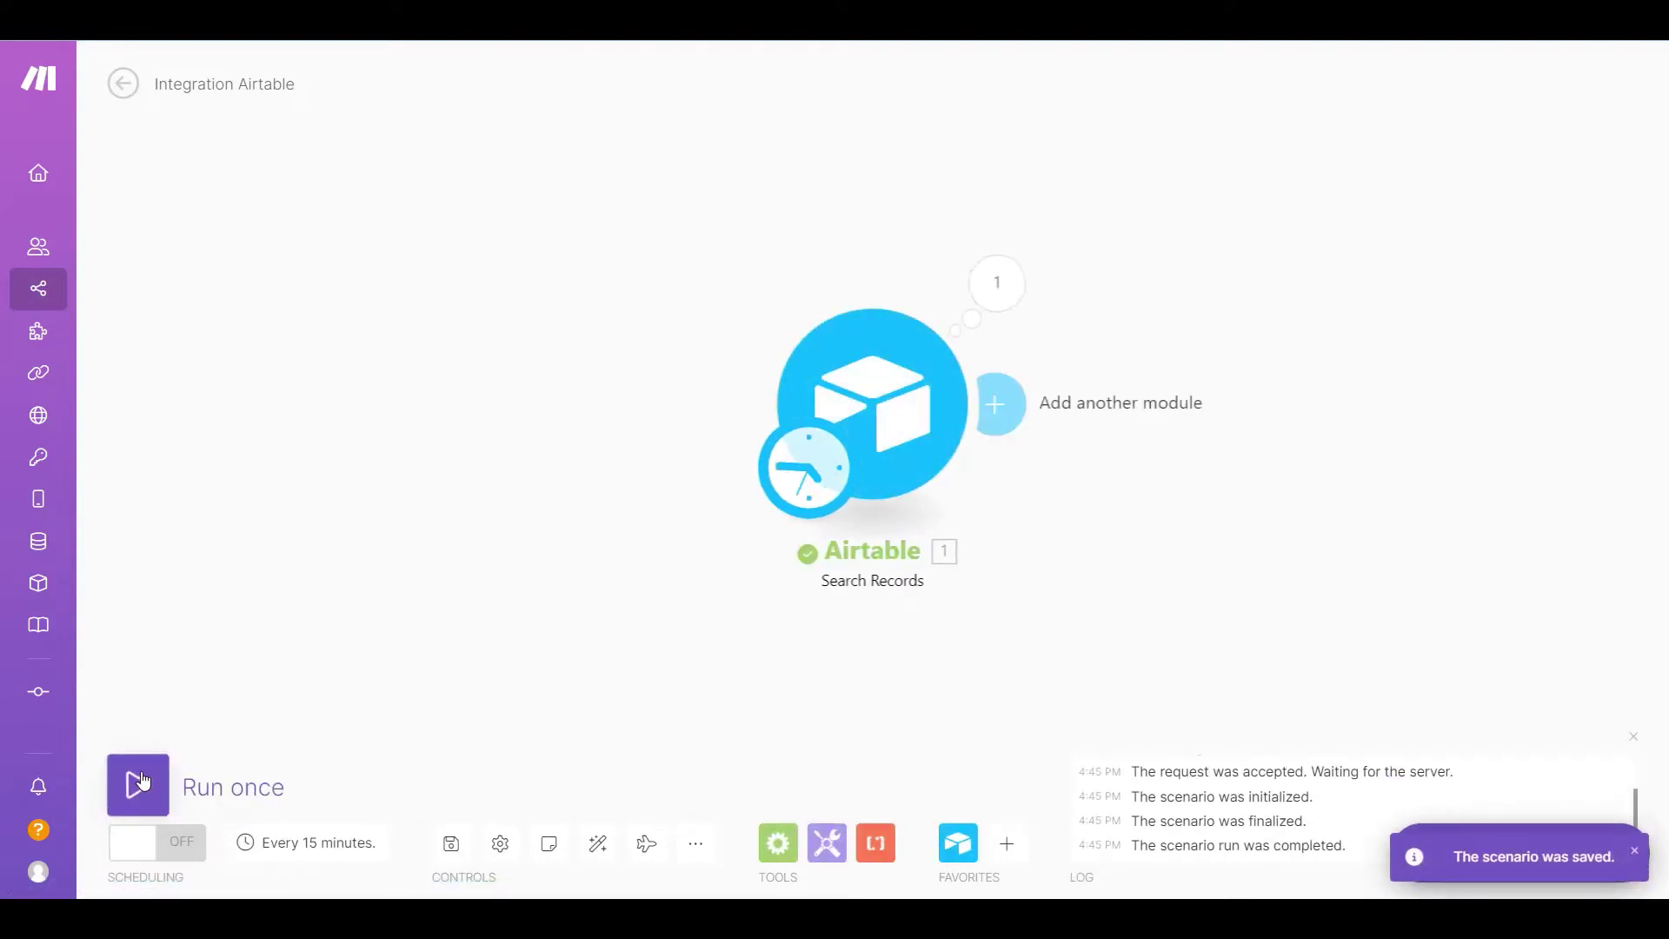
Add an HTTP Get a file module with its URL mapped to Attachment[] URL
click(1008, 415)
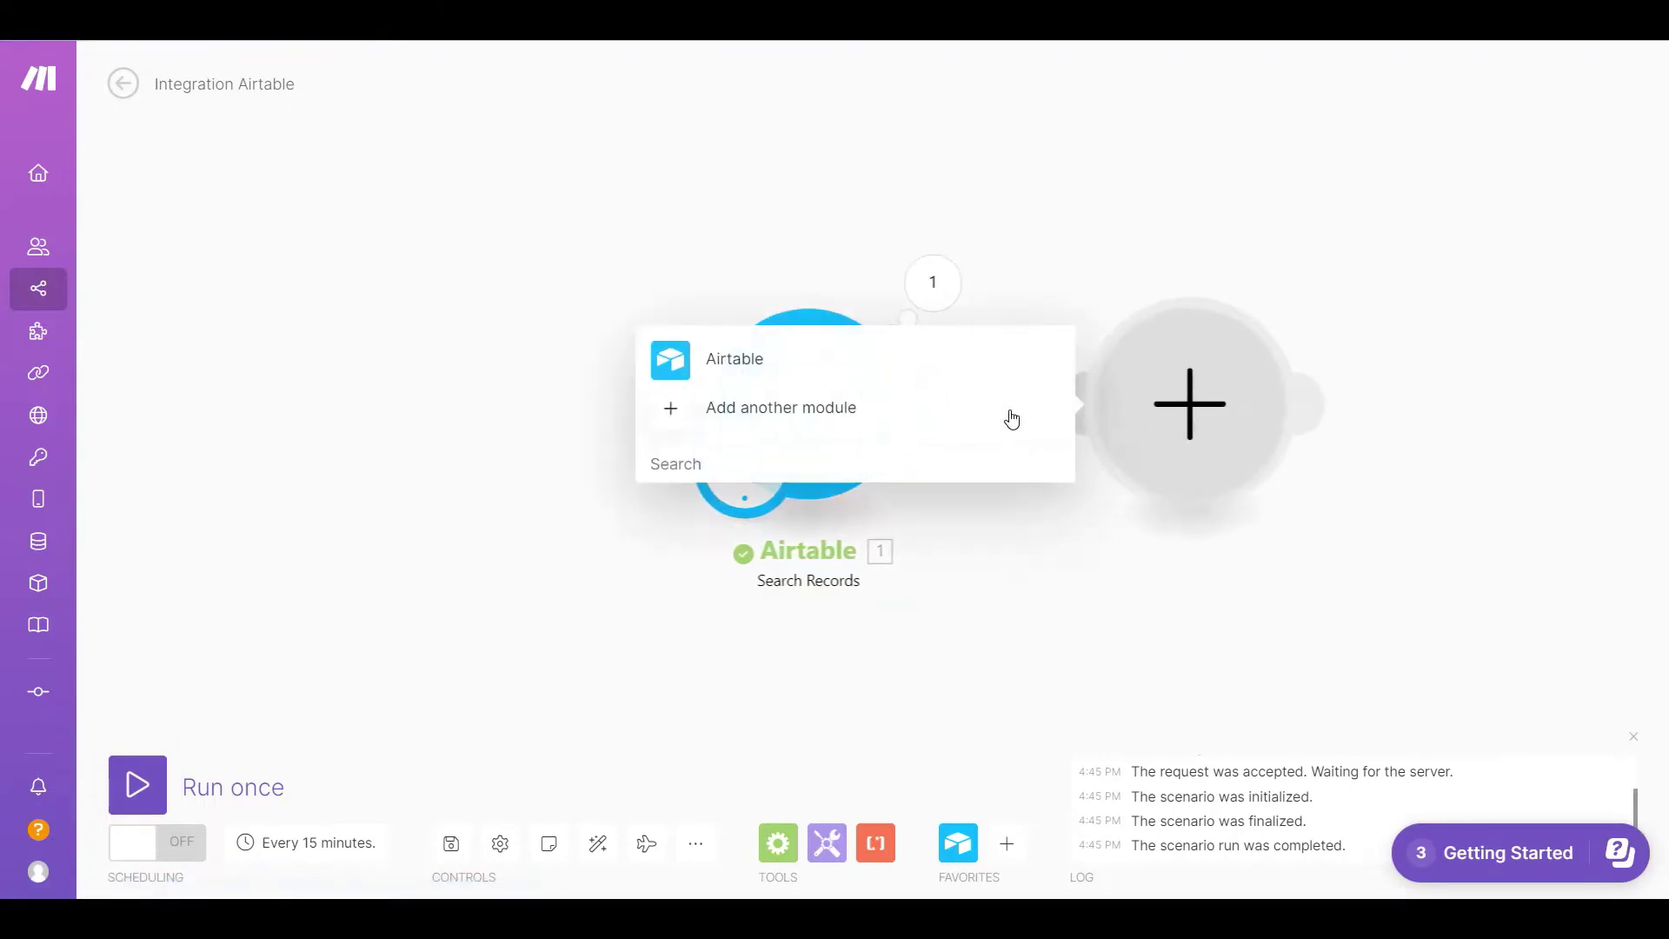
text(http)
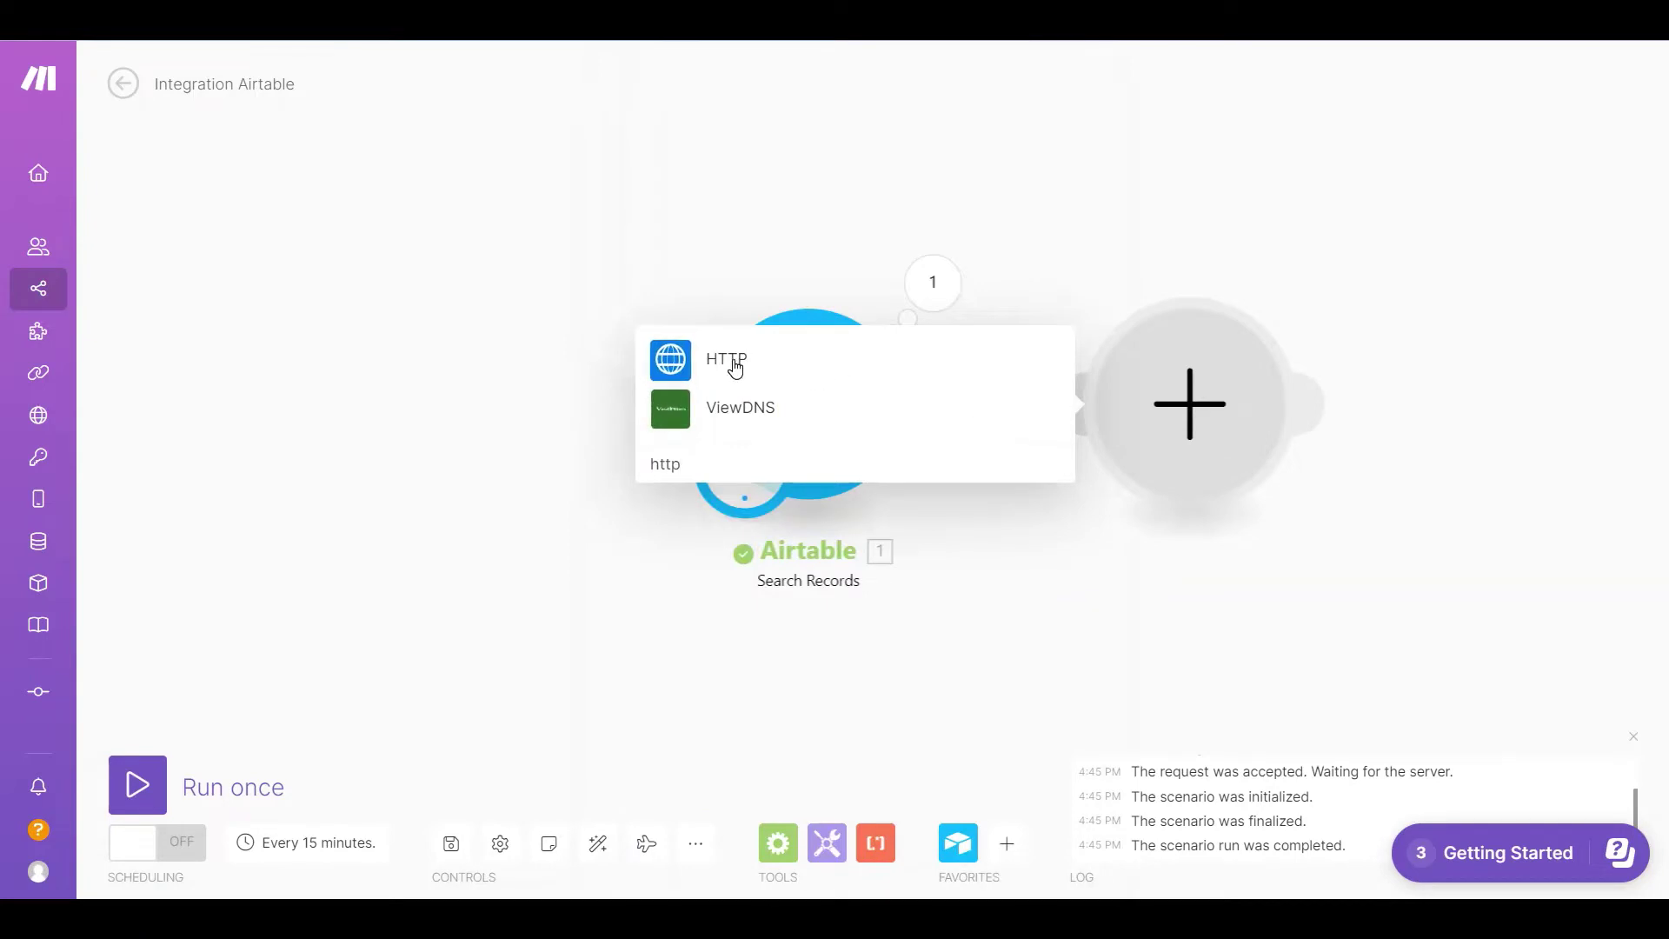
click(736, 363)
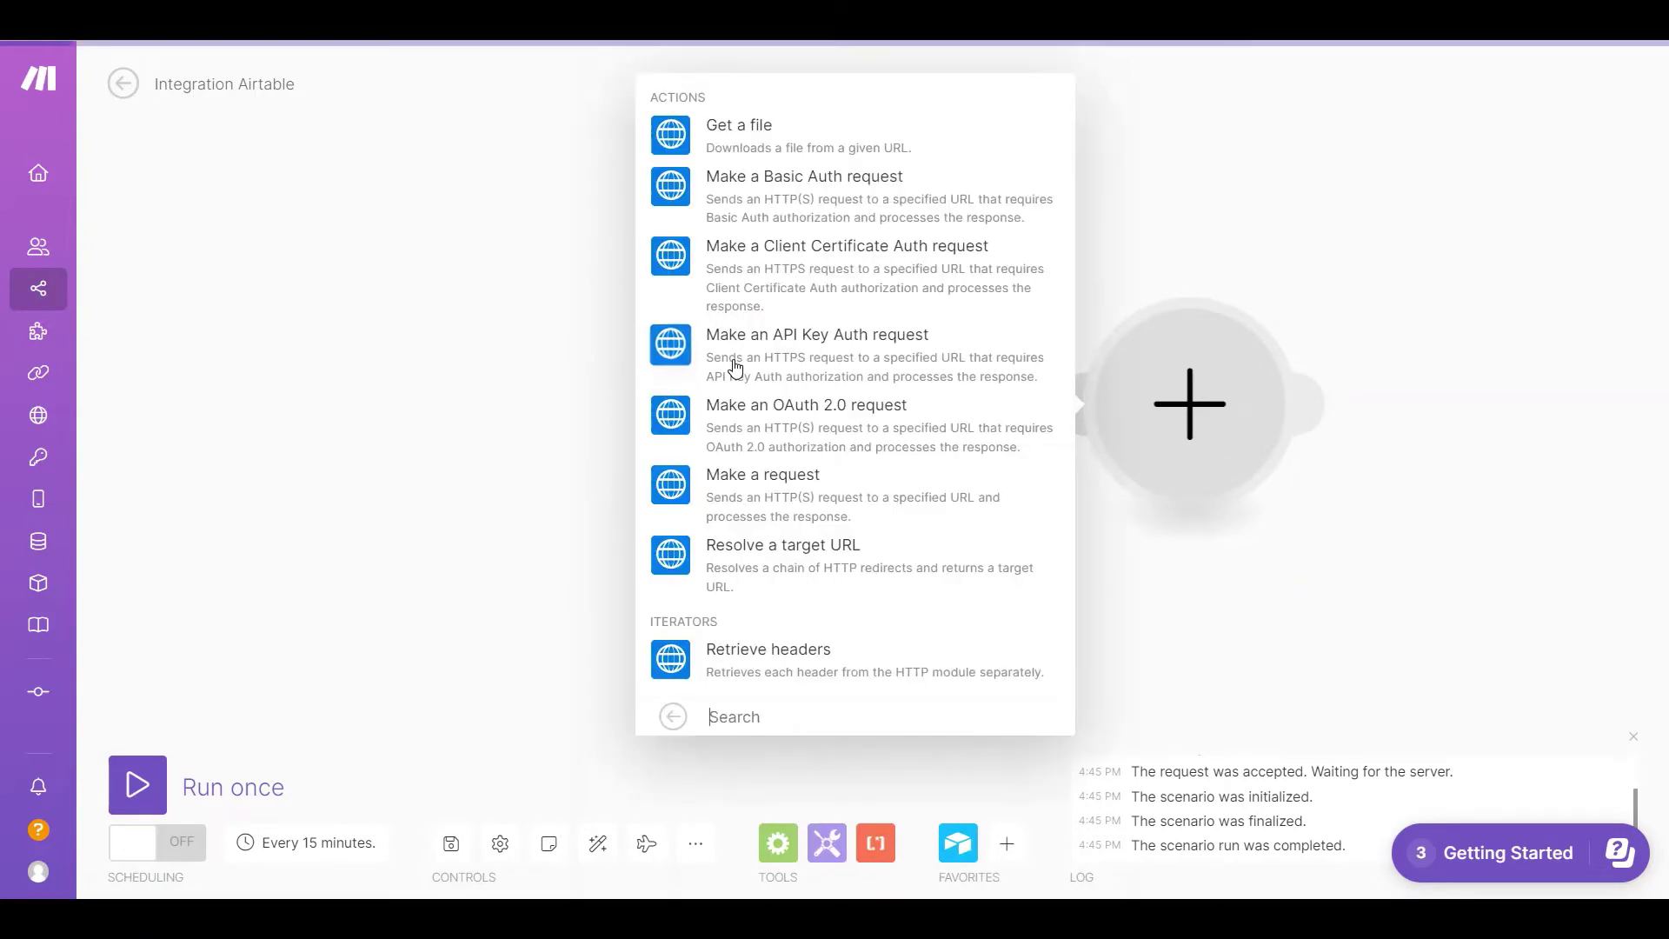
click(744, 135)
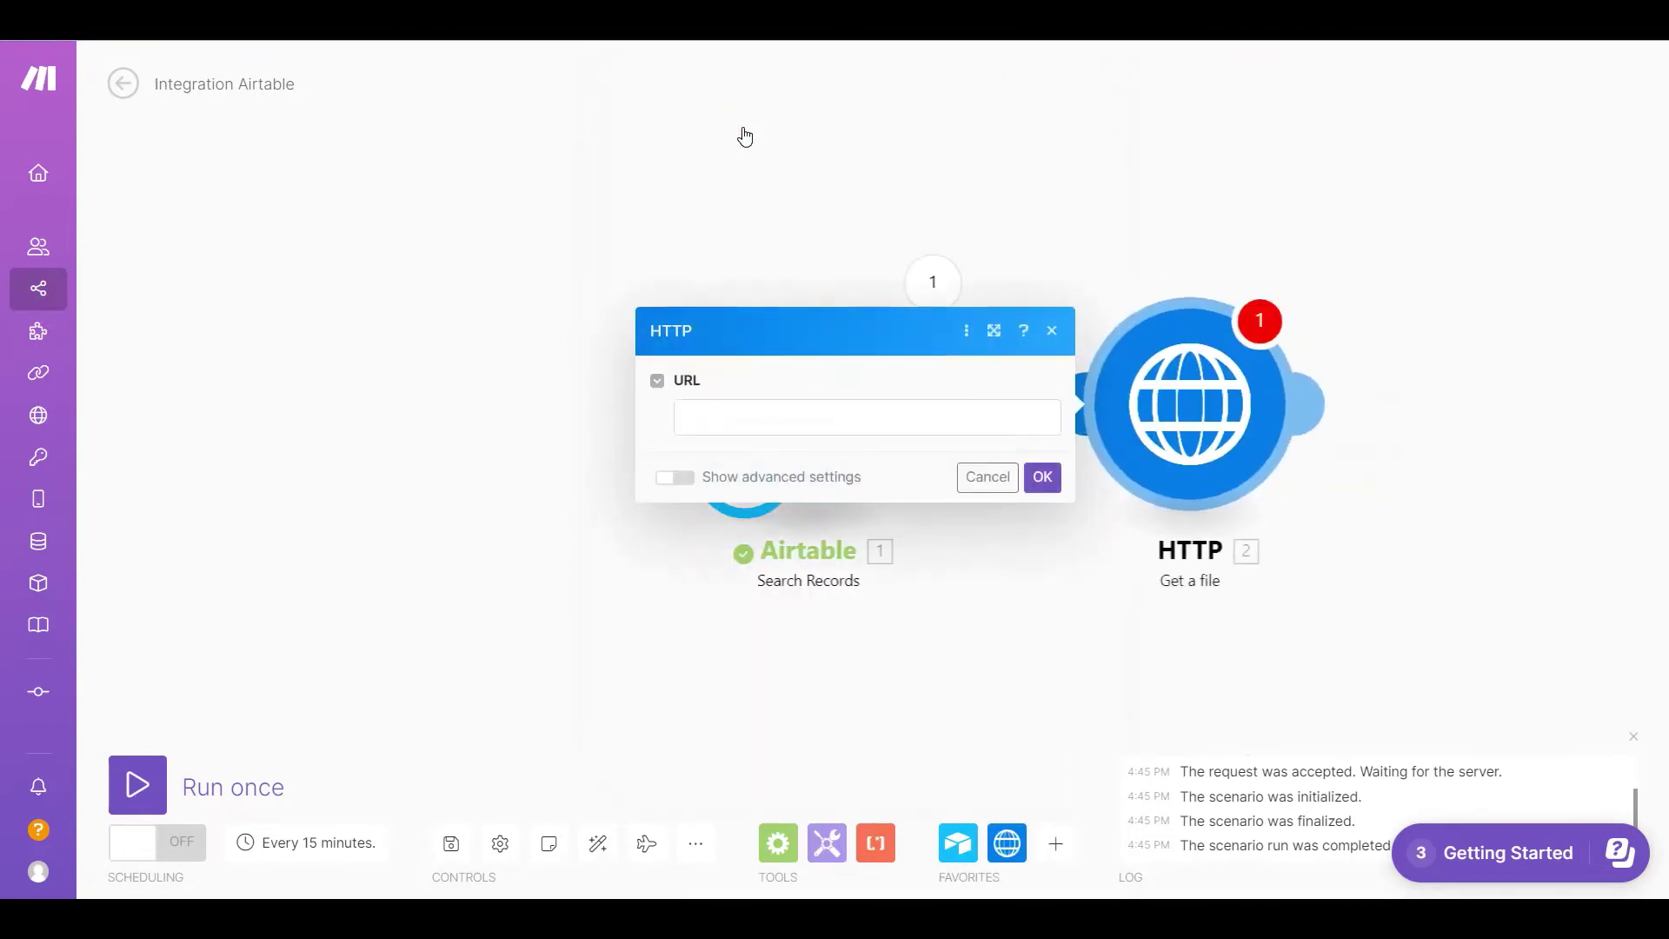
click(703, 427)
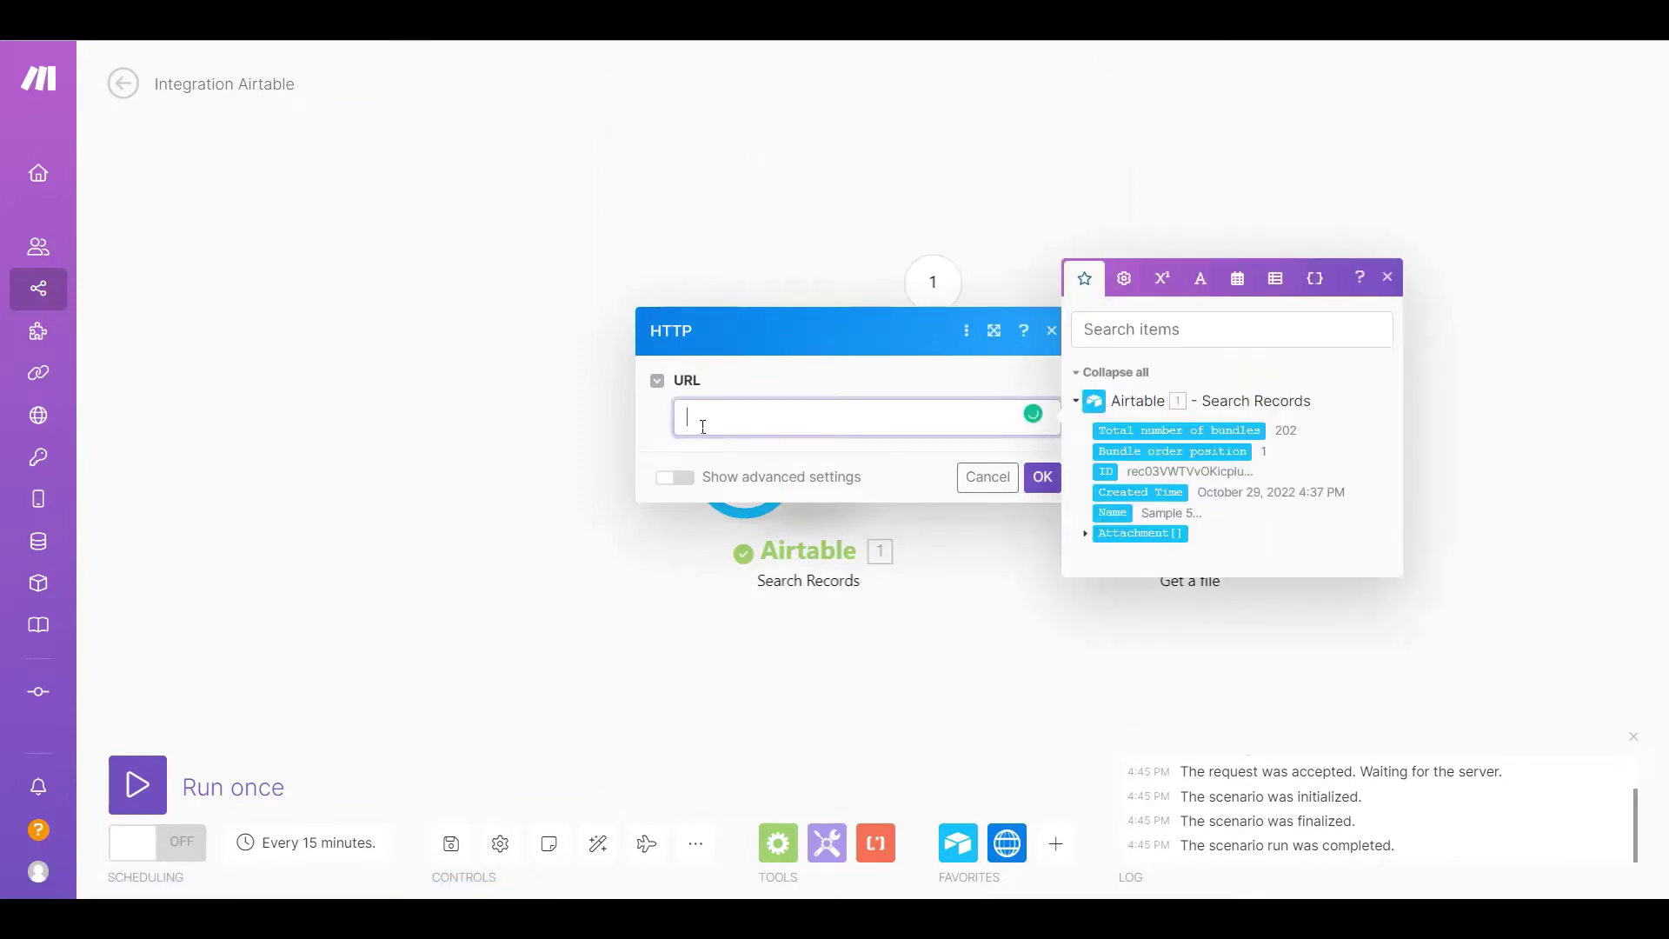
click(1086, 535)
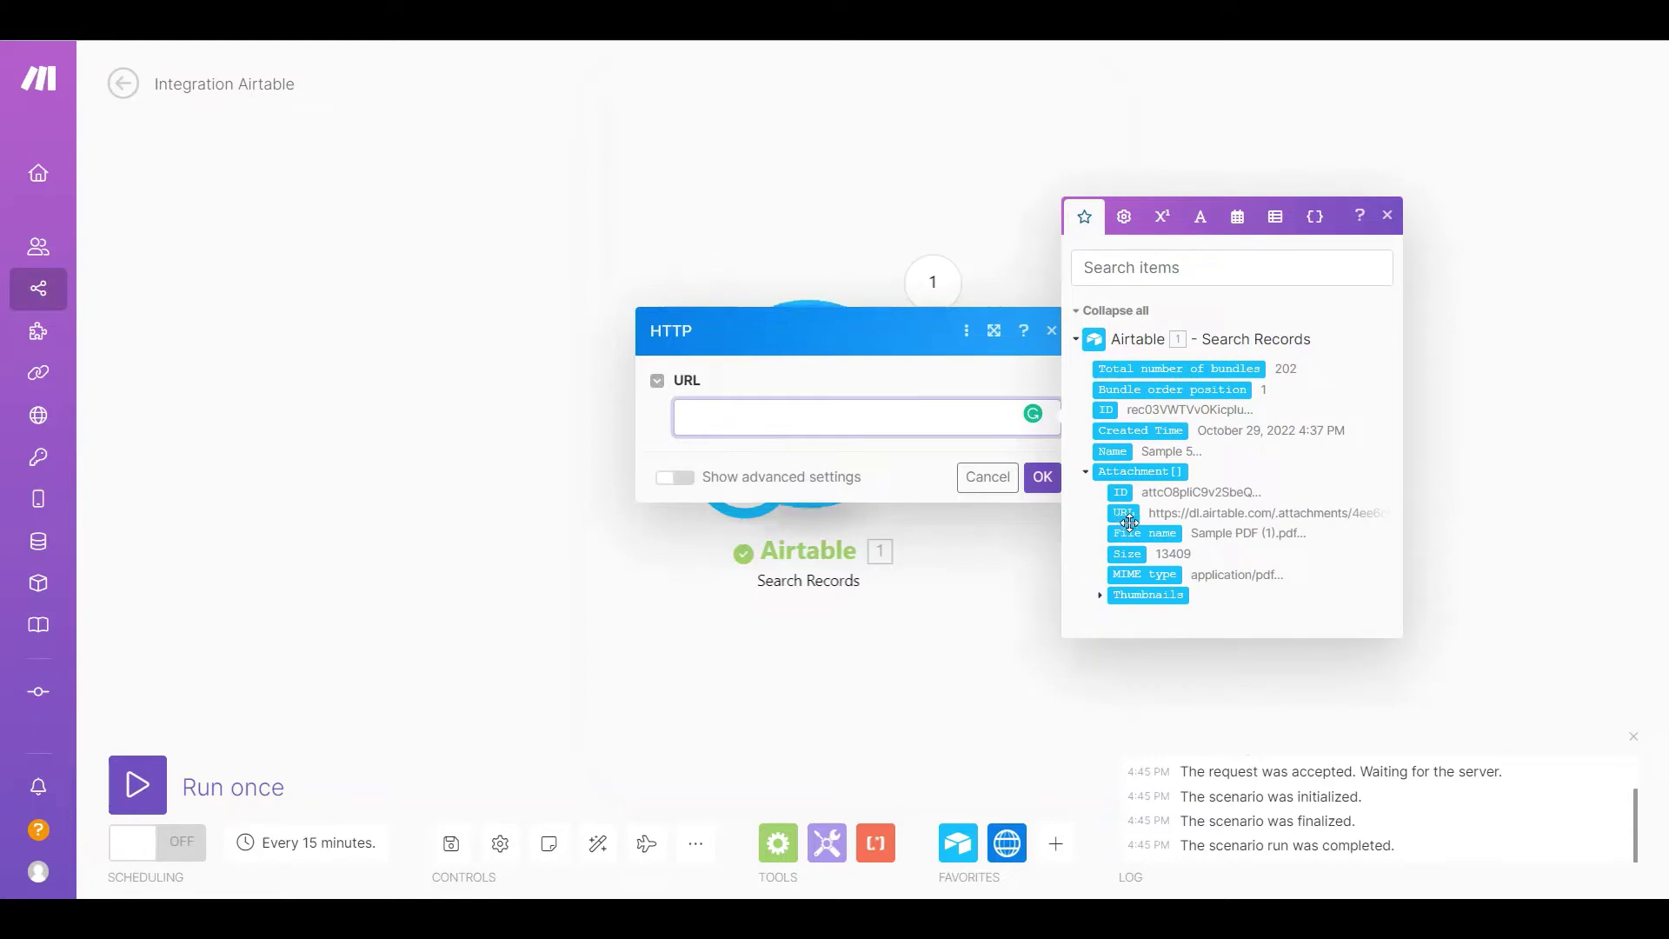
click(1127, 516)
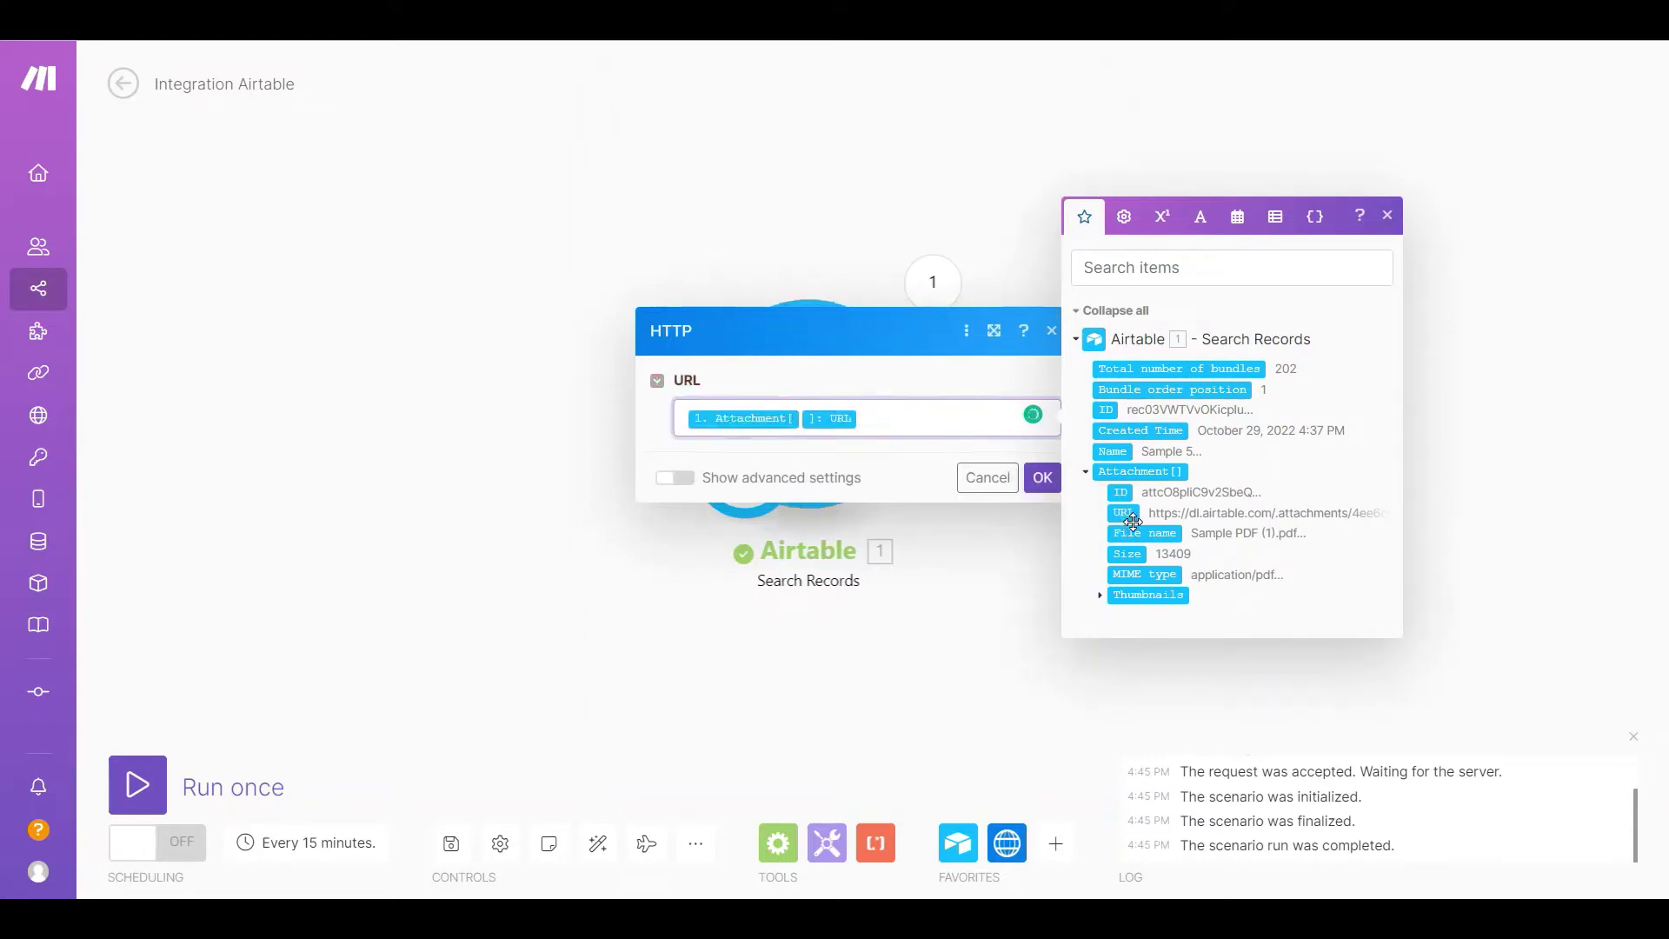
click(1043, 479)
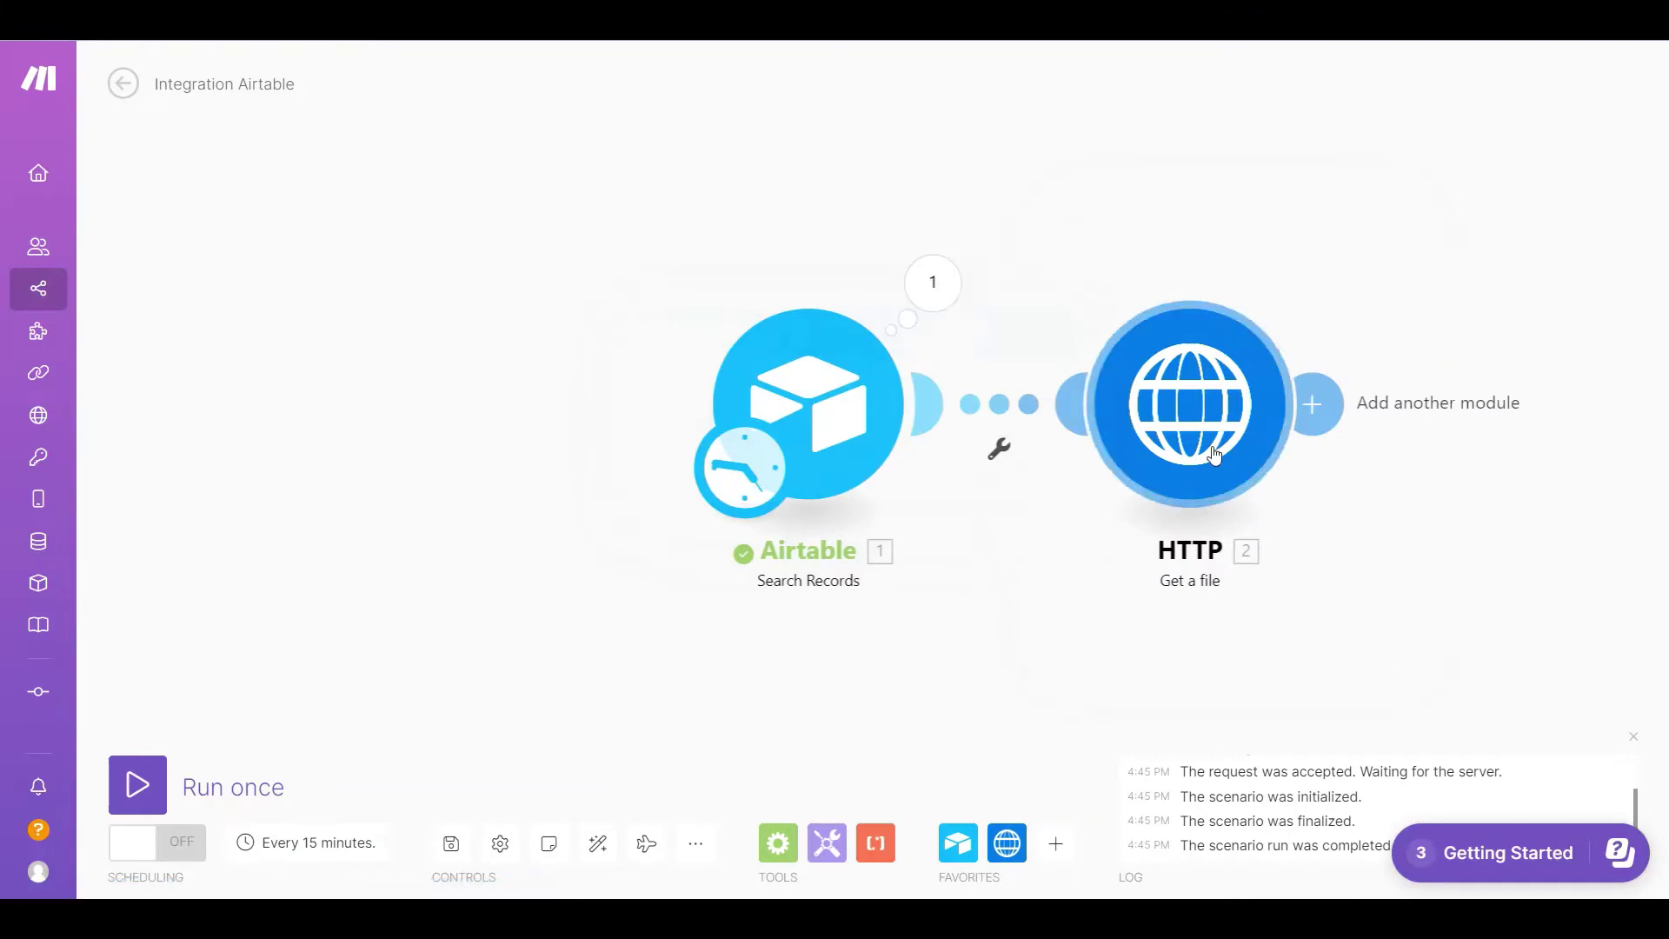
Add a PDF.co Upload a File module that takes the HTTP Get a file output
click(1317, 405)
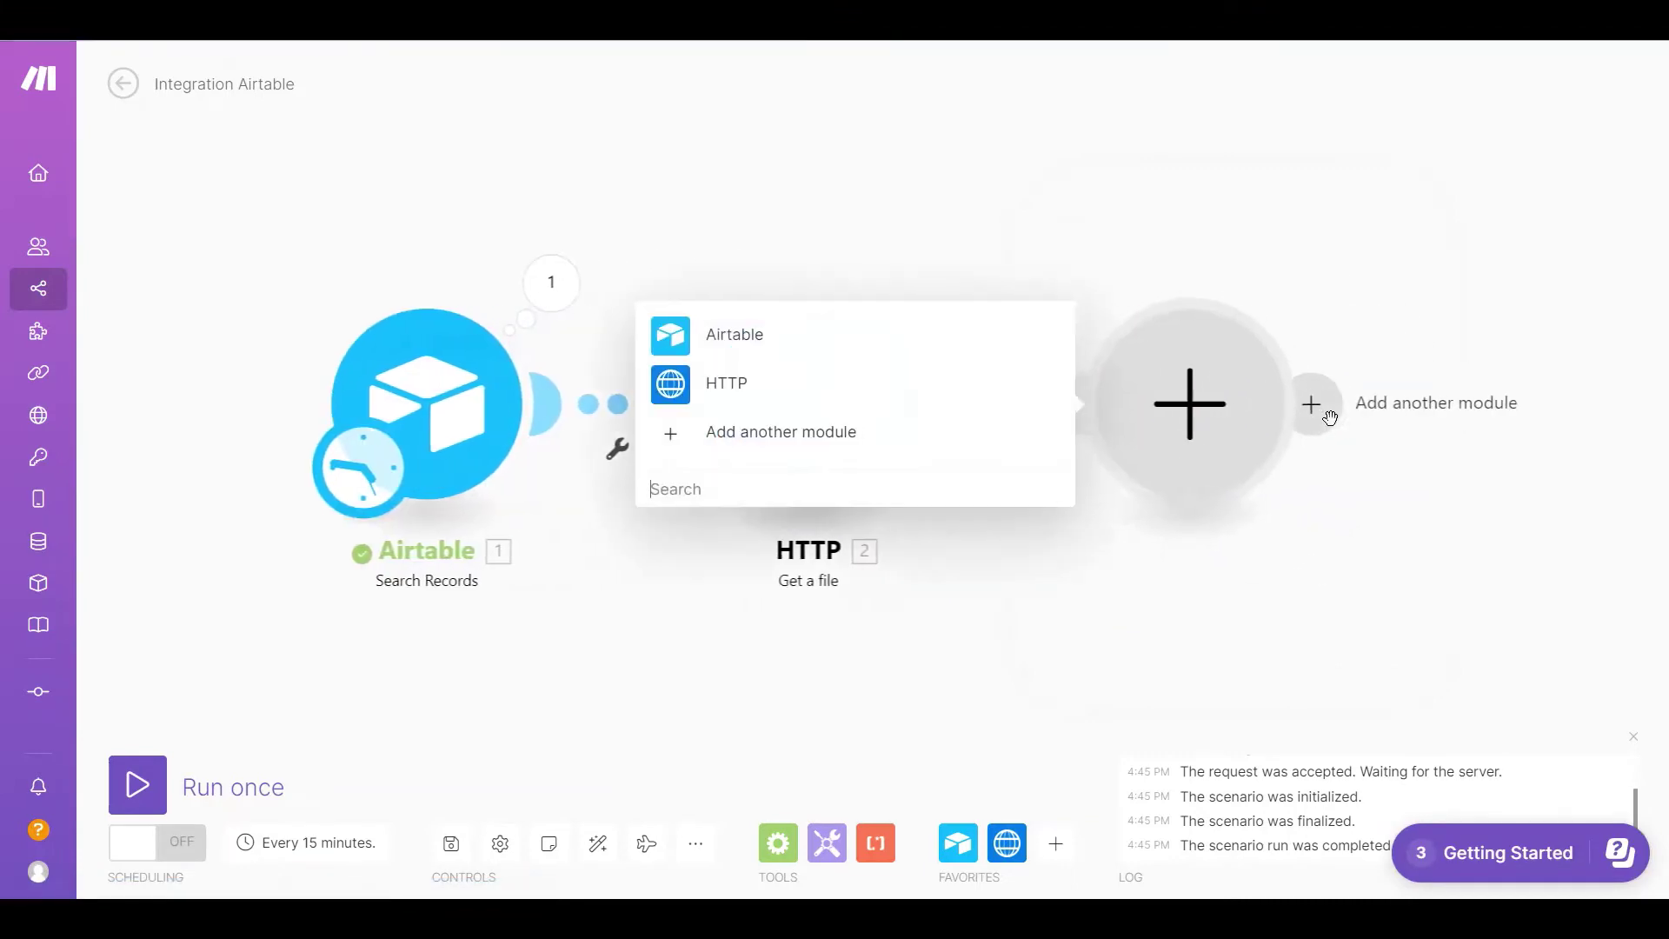
text(pdf.co)
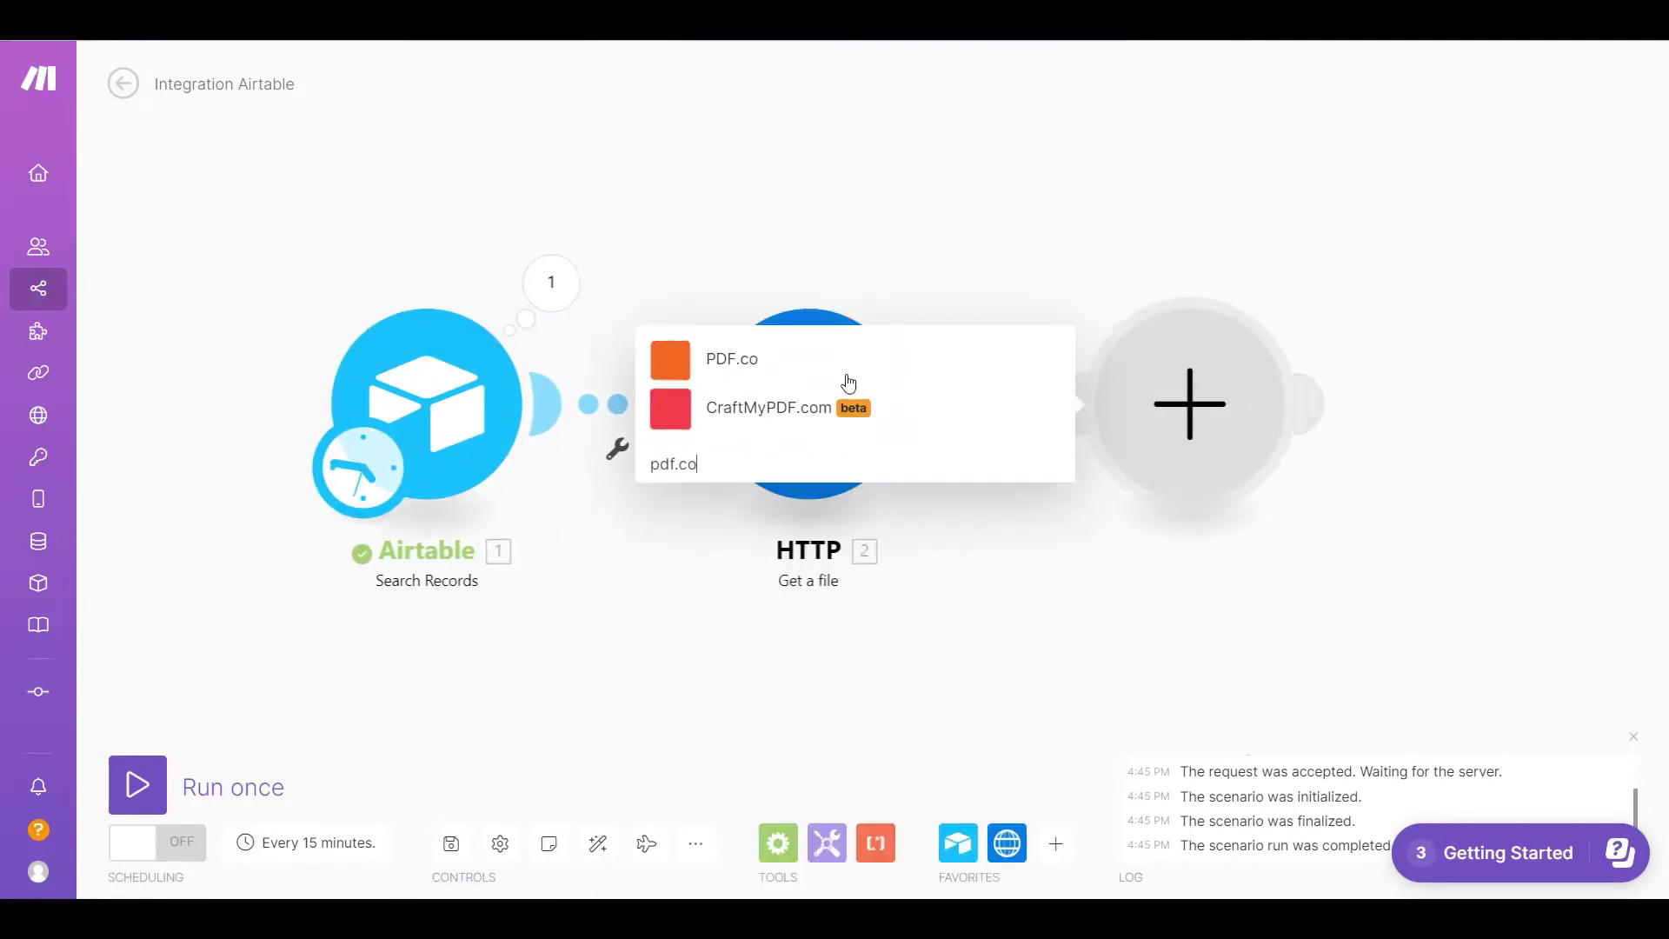
click(749, 364)
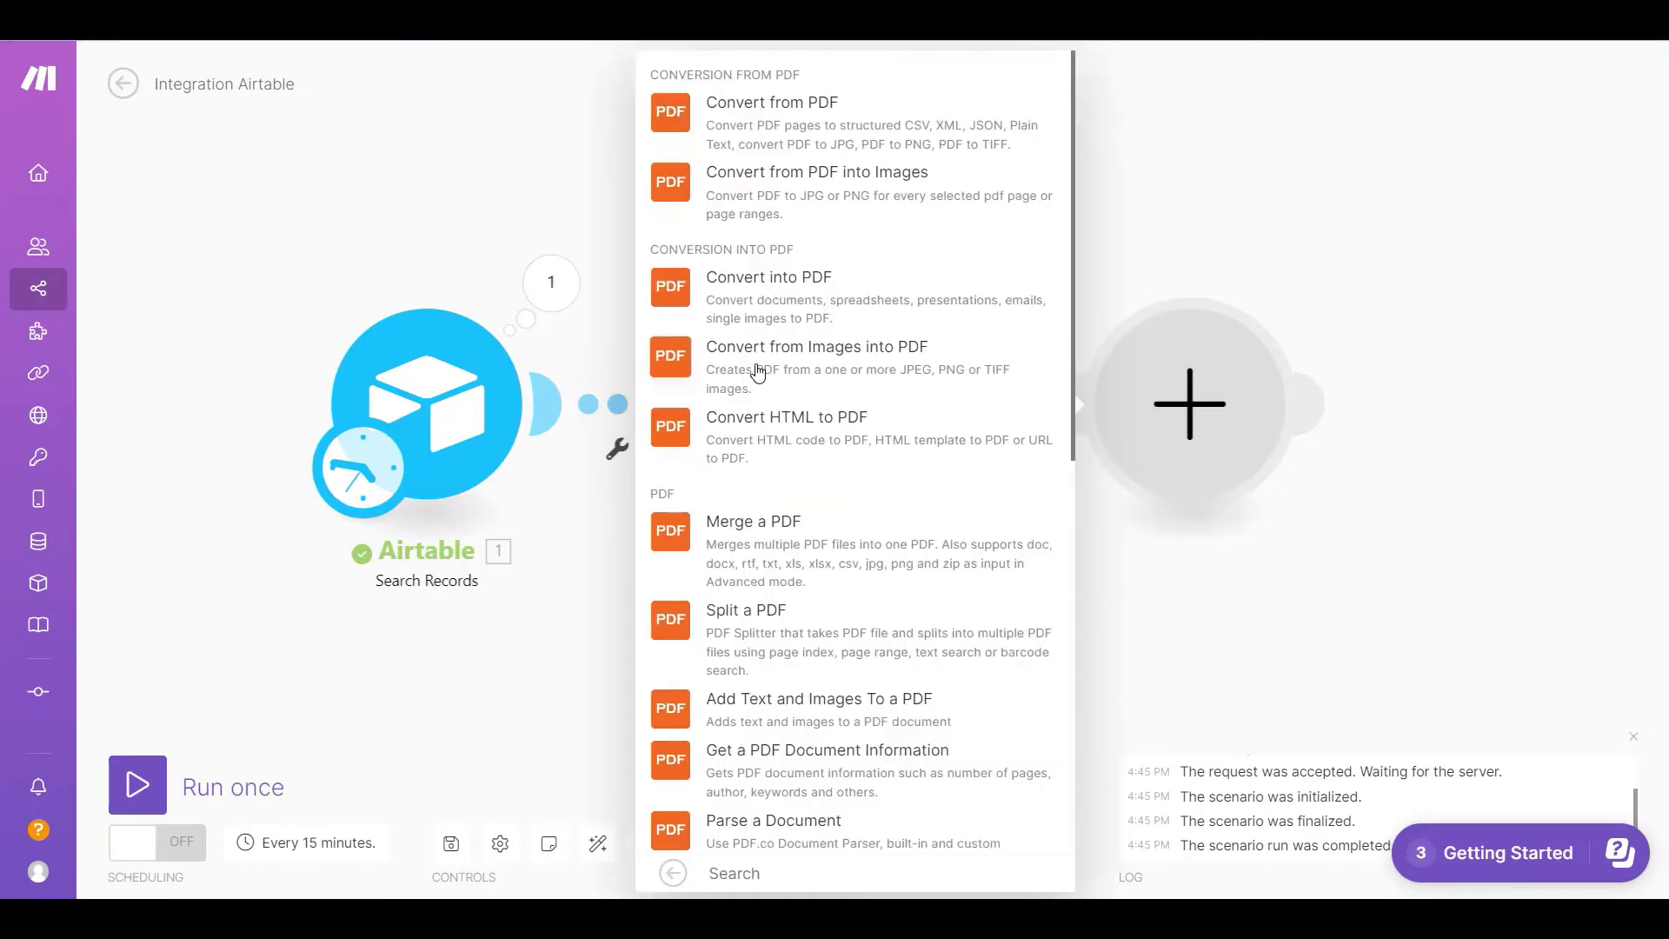
drag(1075, 318, 1092, 664)
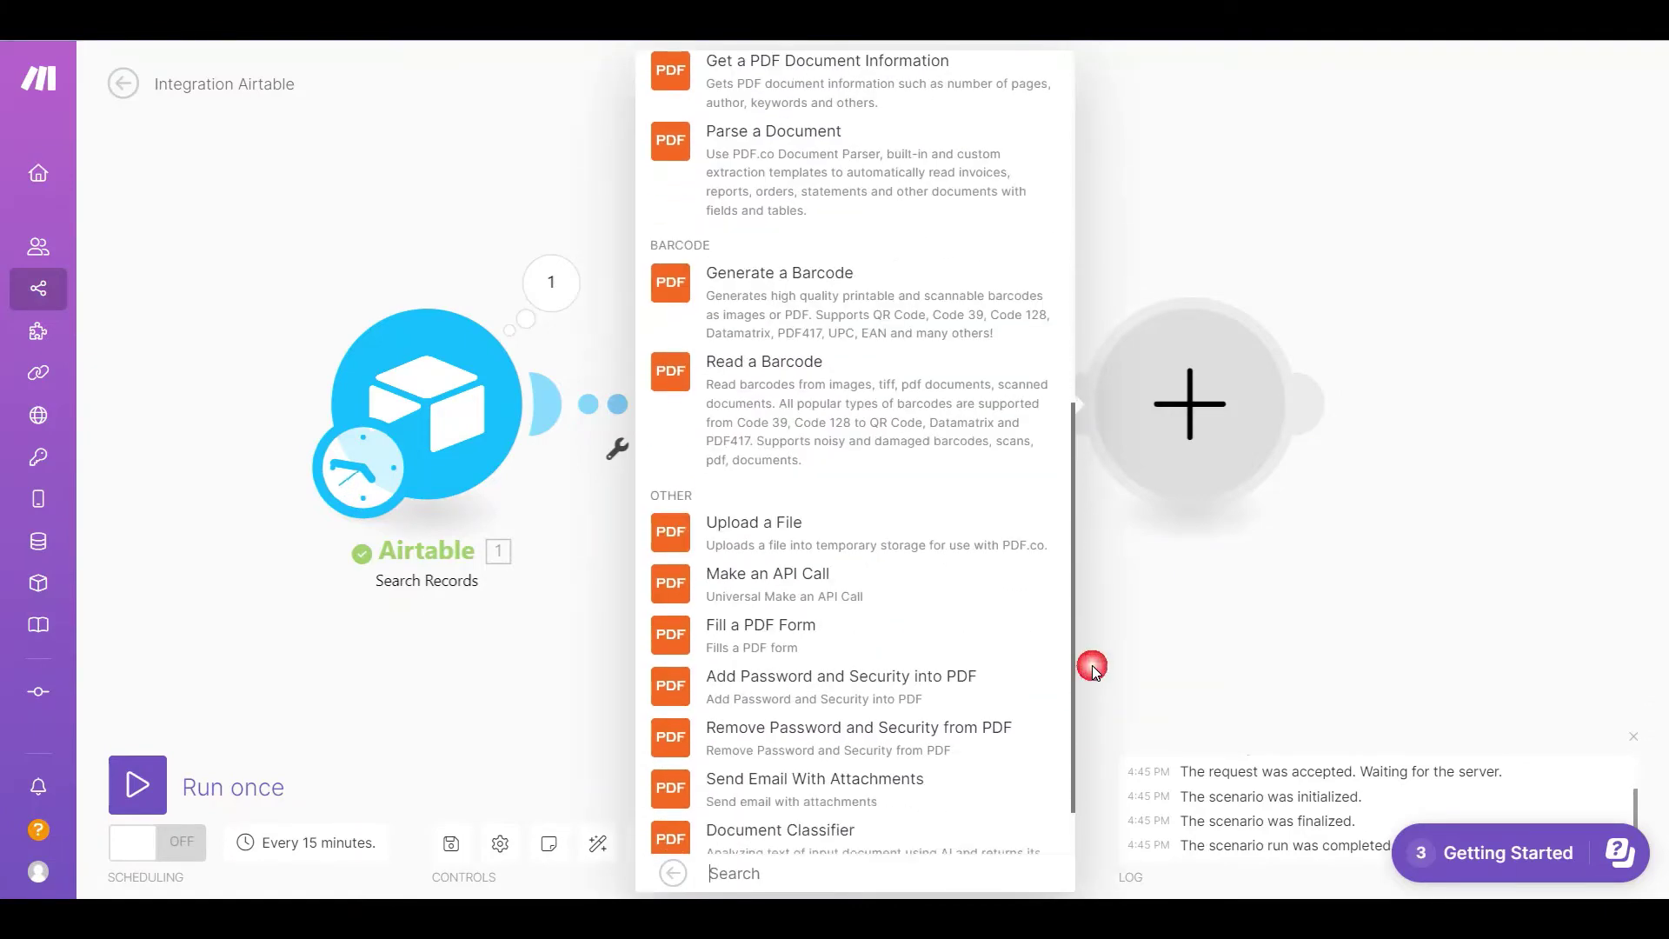
click(765, 527)
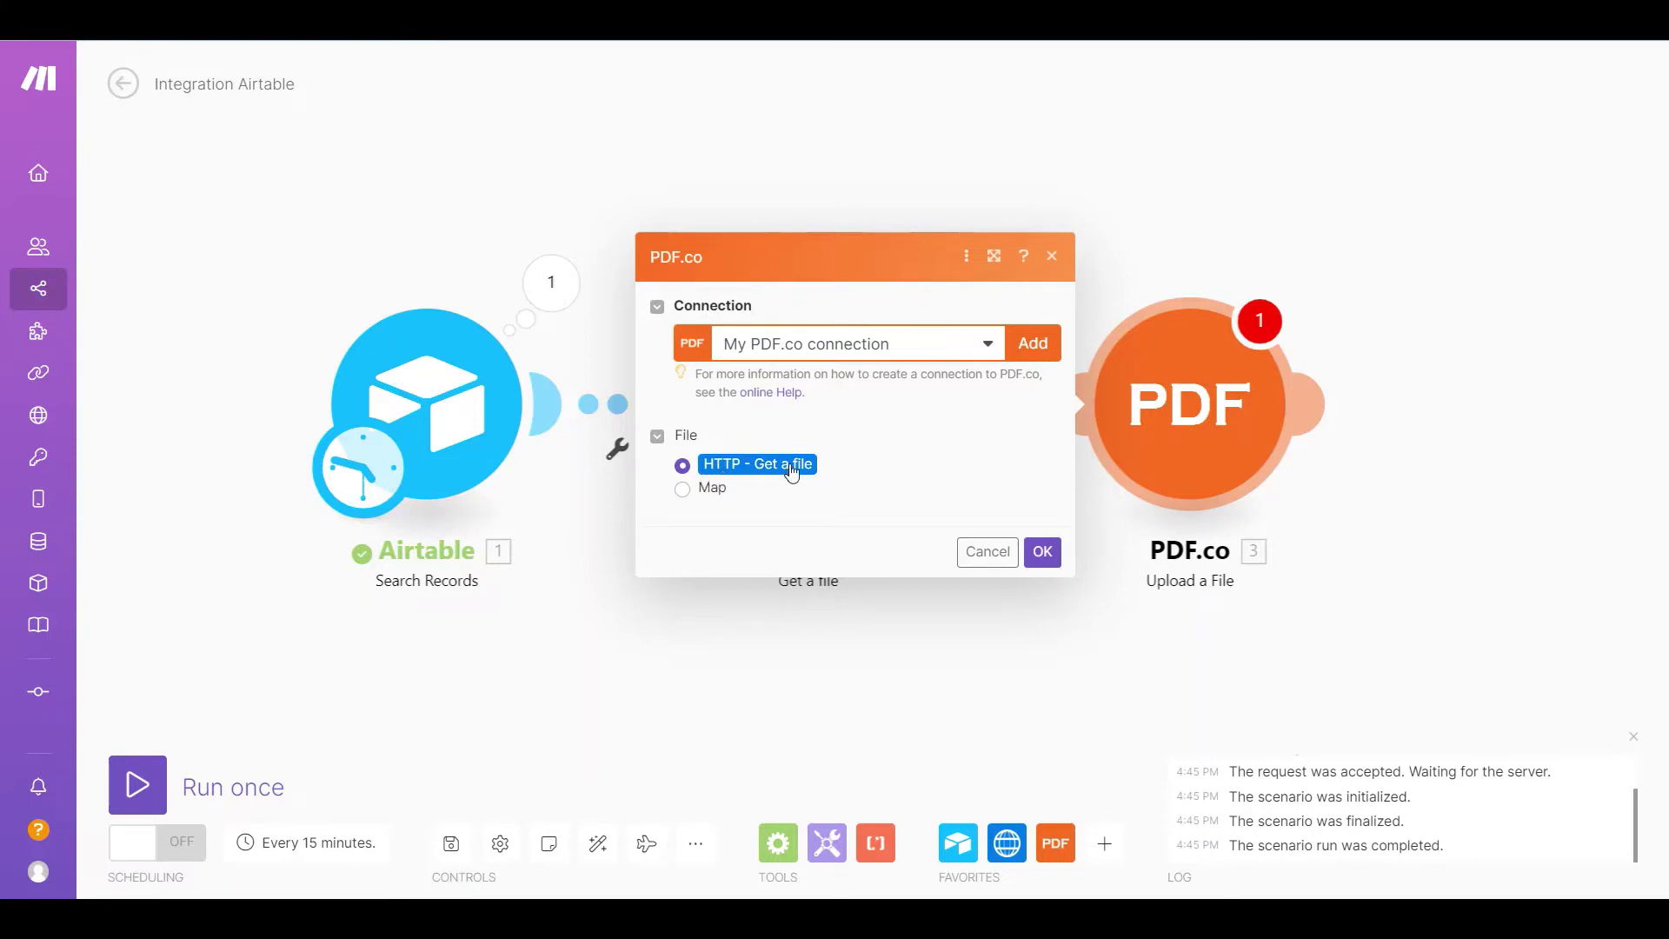
click(1044, 554)
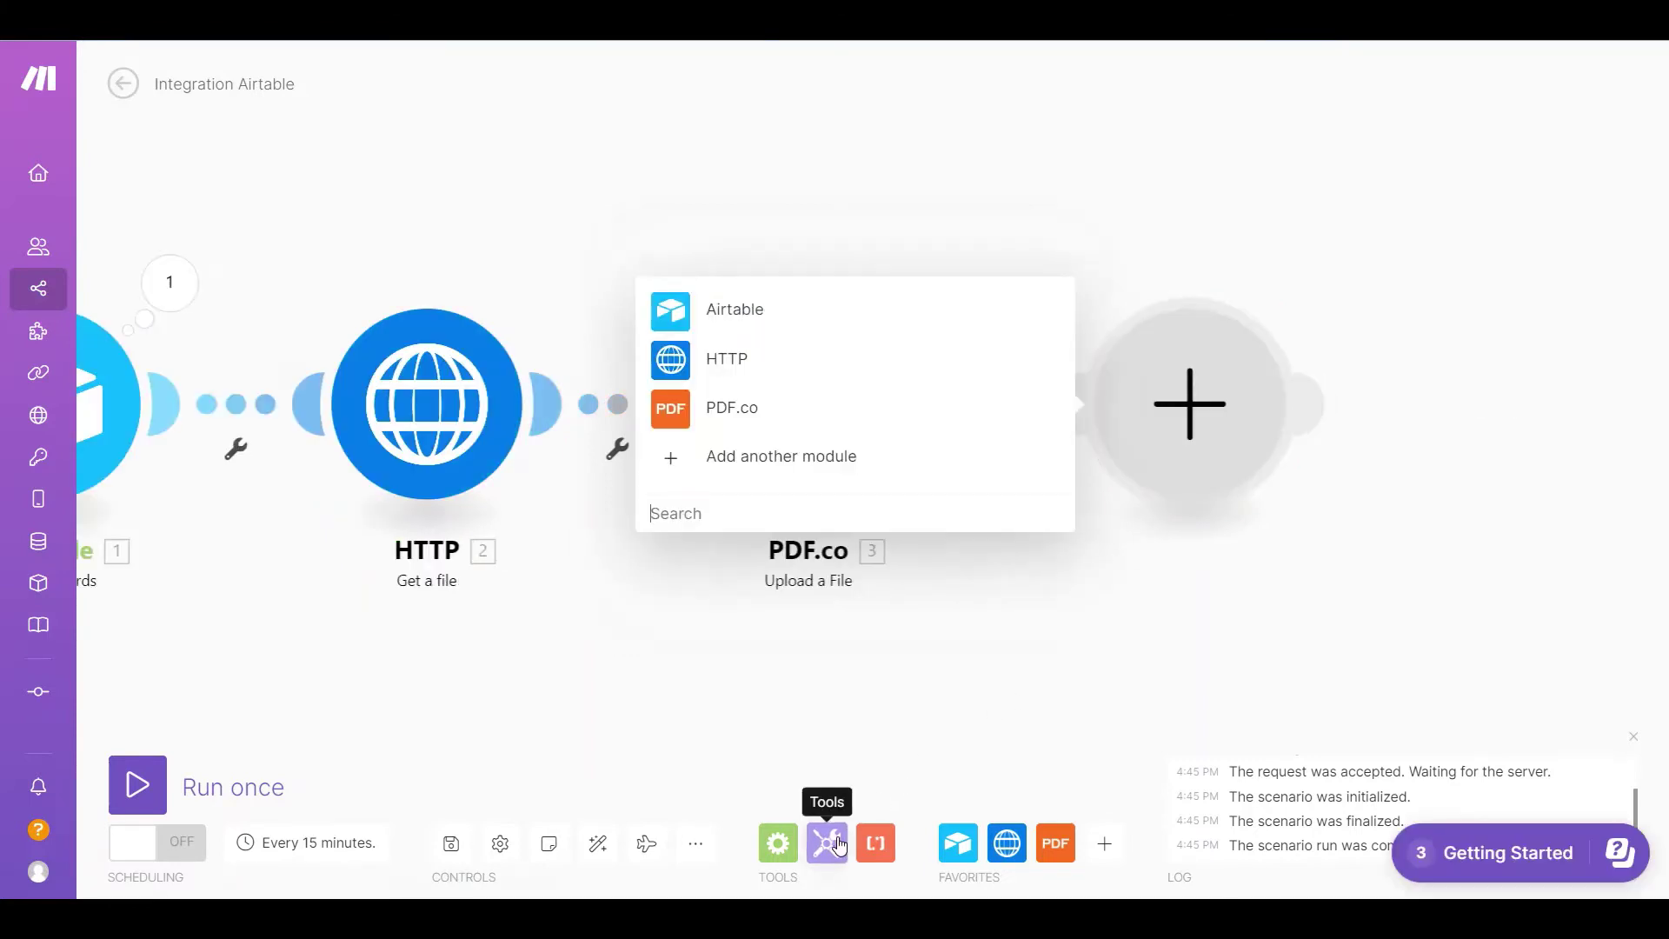
Attach a Tools Text aggregator after the PDF.co upload
click(839, 844)
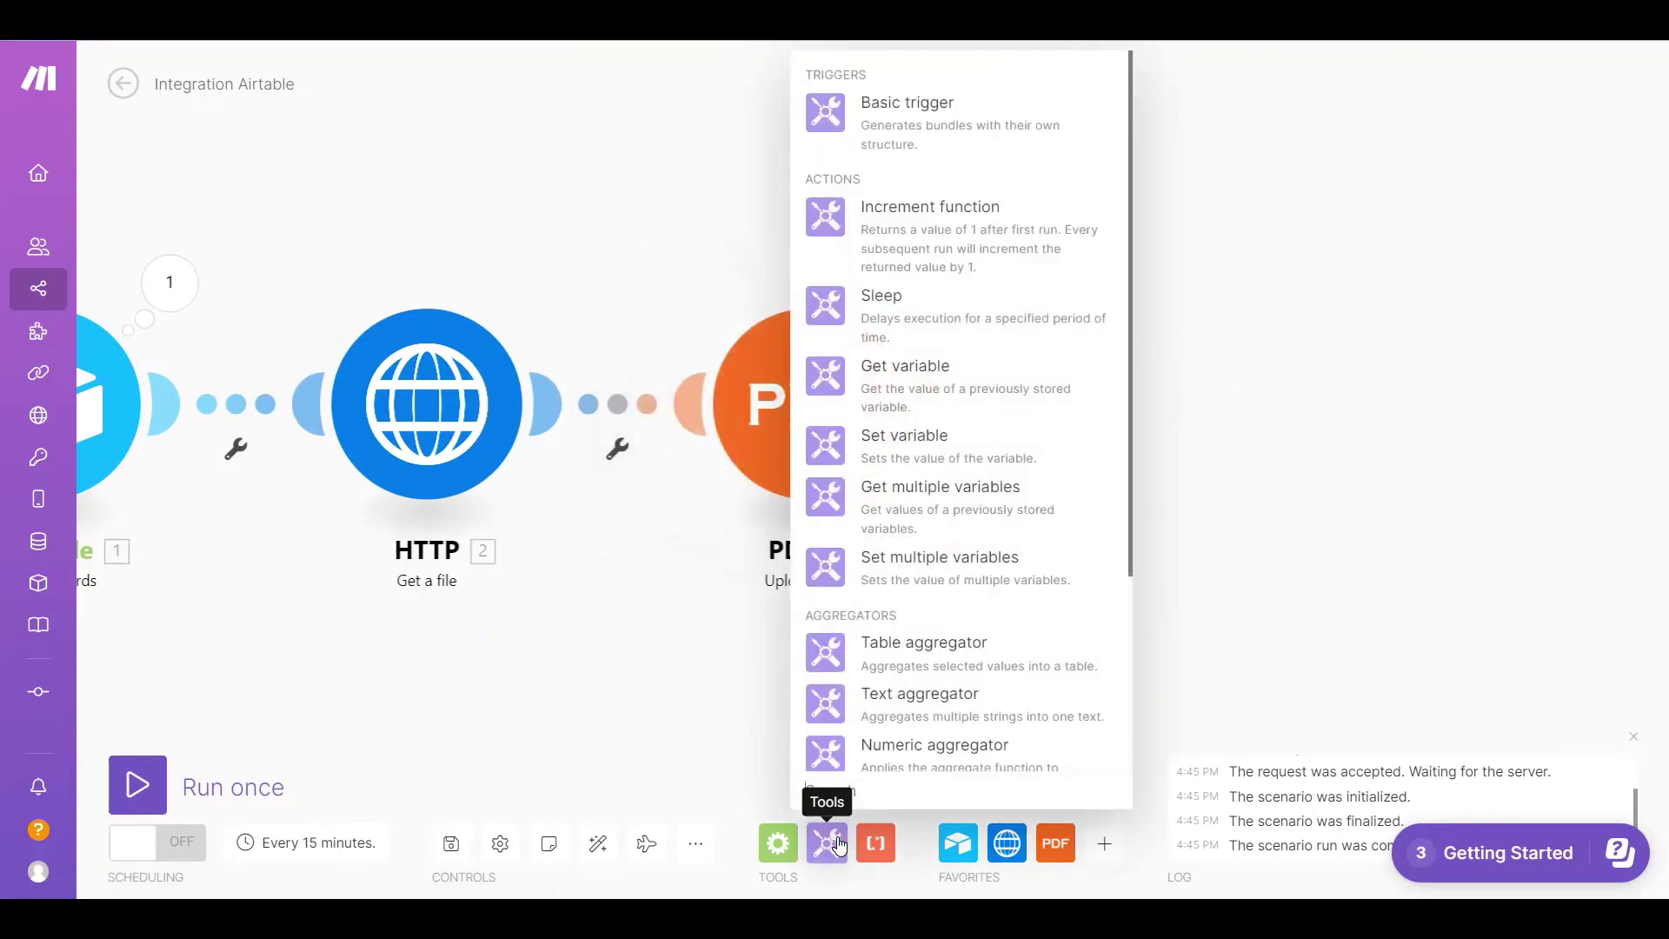
click(908, 722)
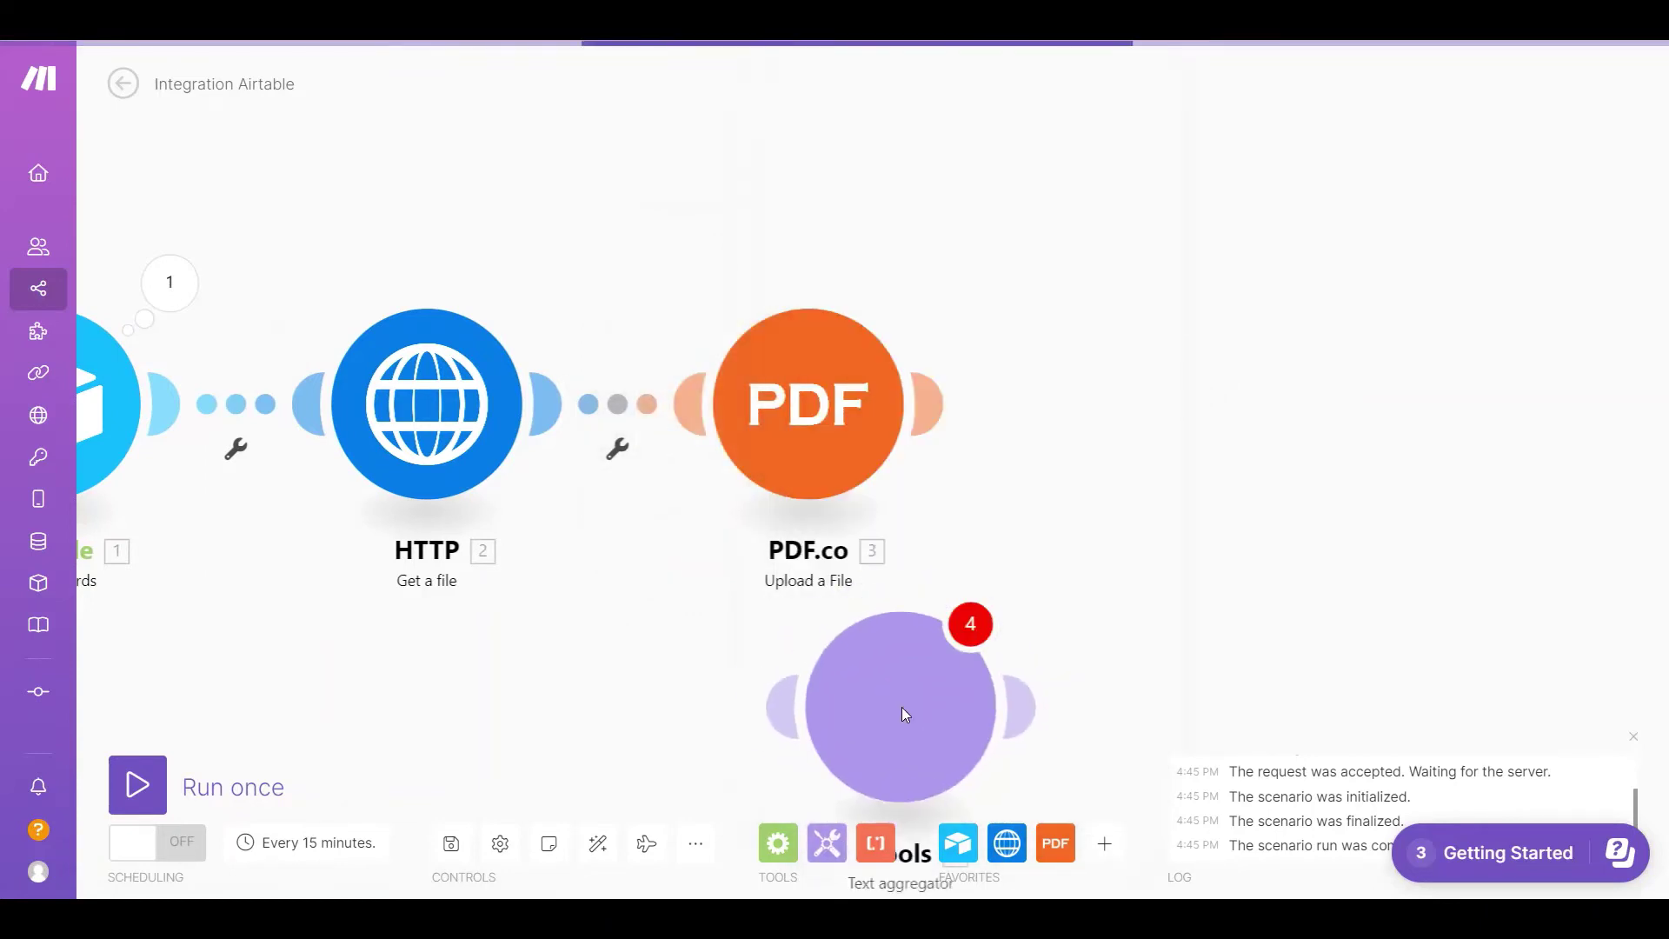
drag(901, 707, 1100, 413)
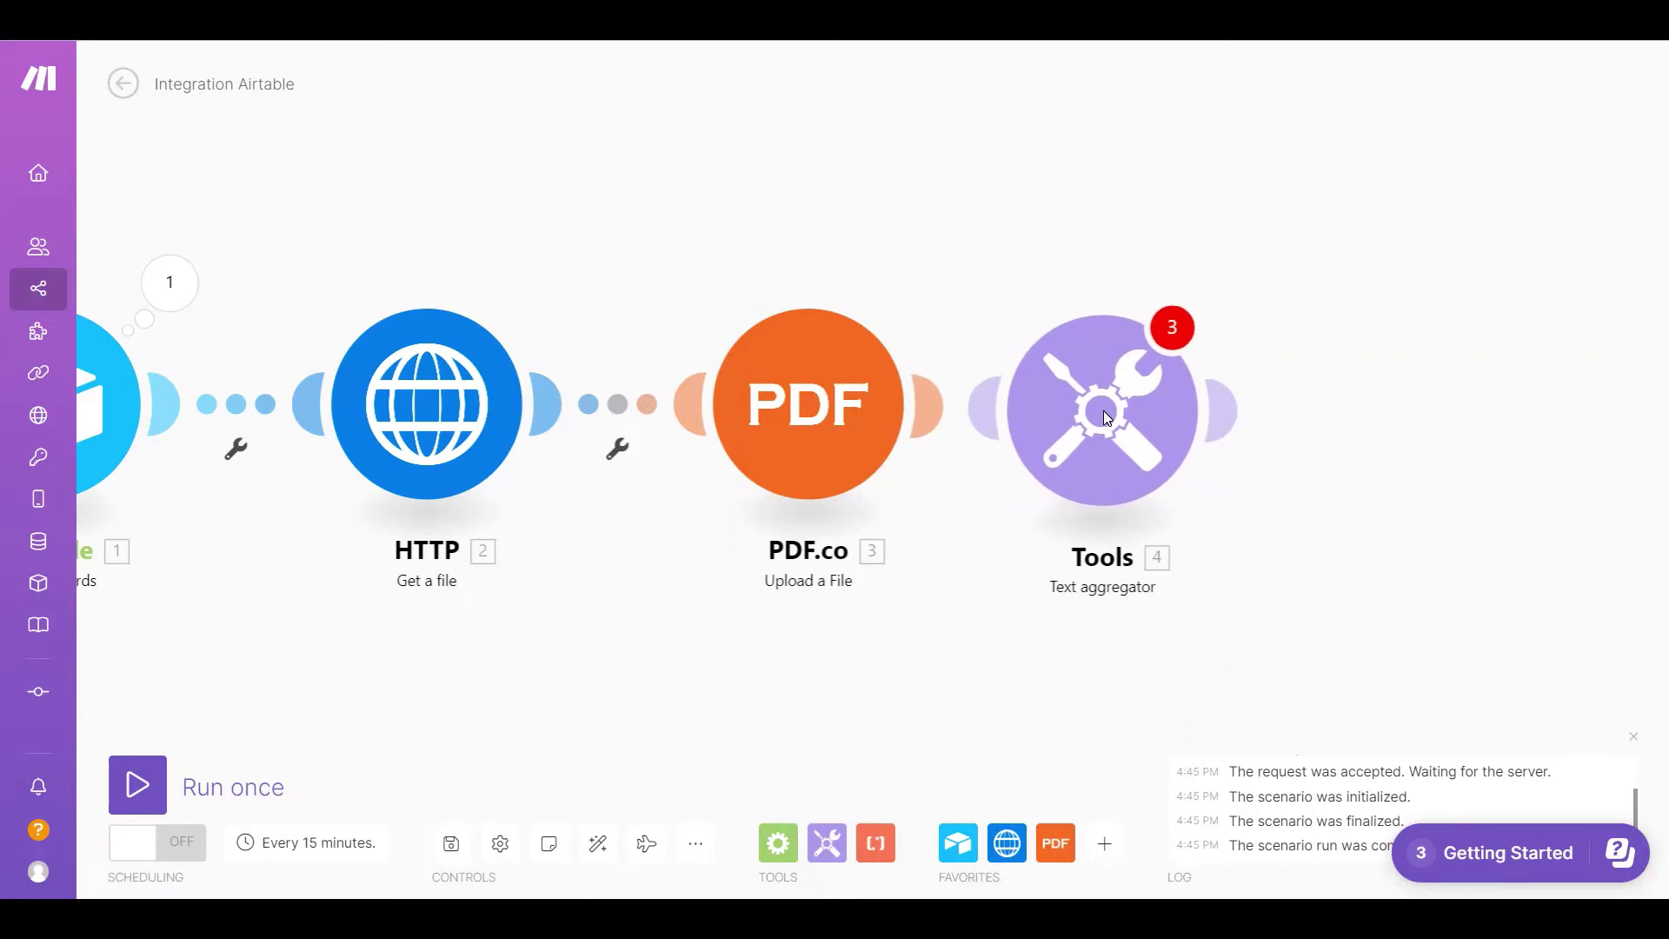
Set the aggregator's source to Airtable [1], row separator ',', and Text to the upload URL
click(1103, 410)
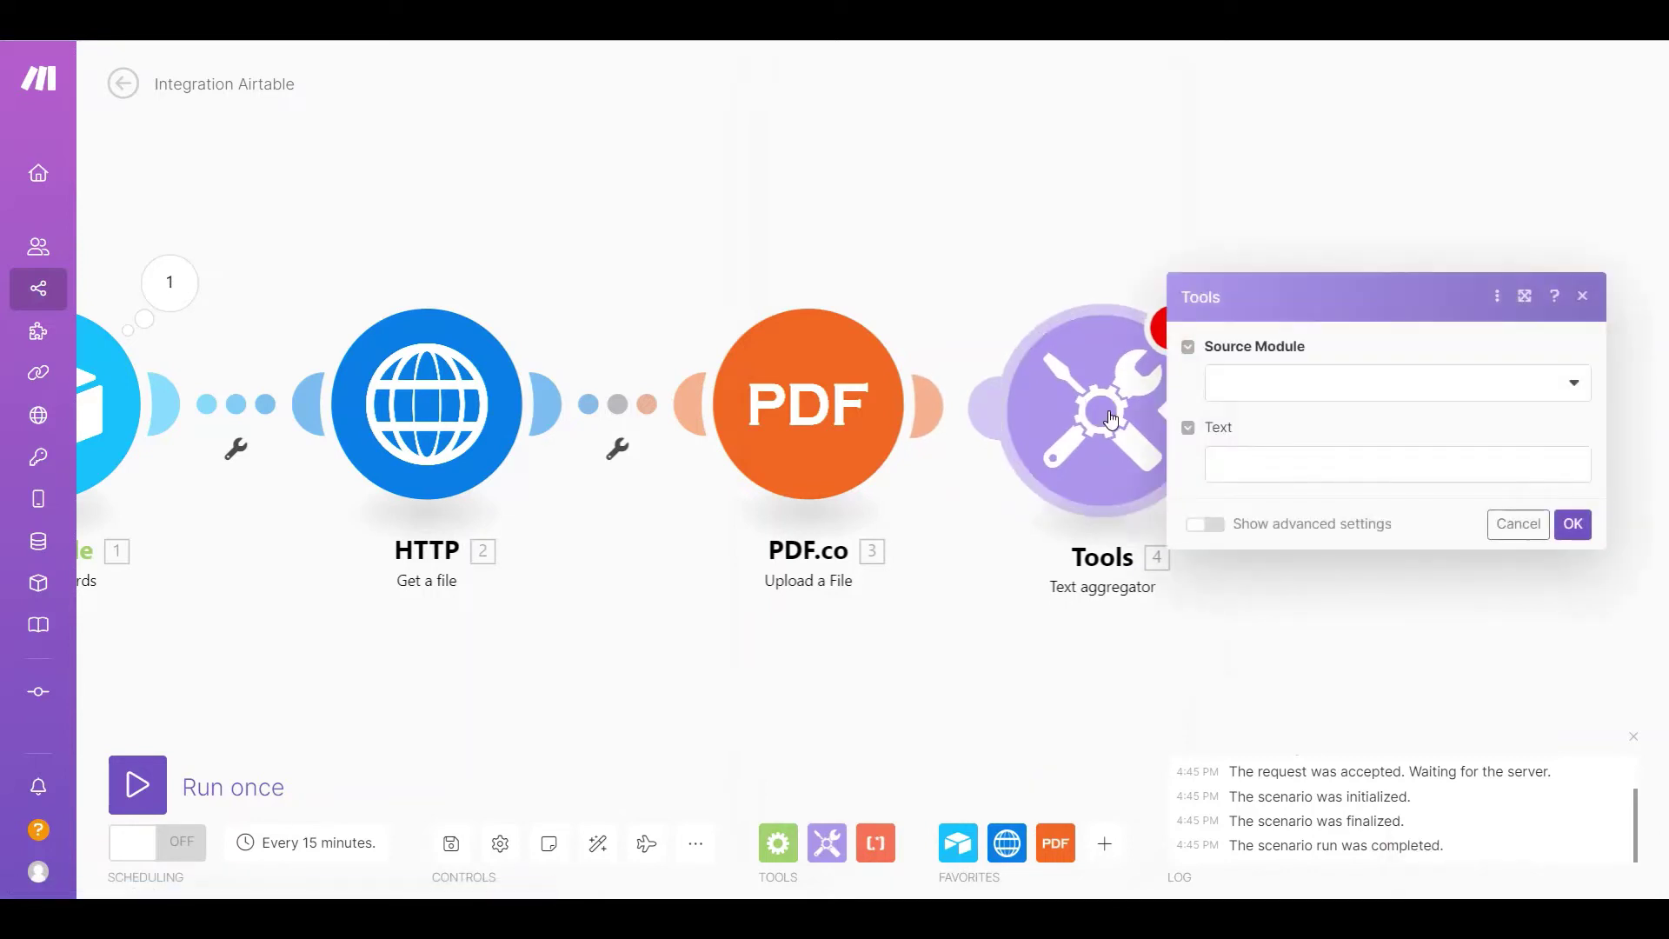
click(1221, 524)
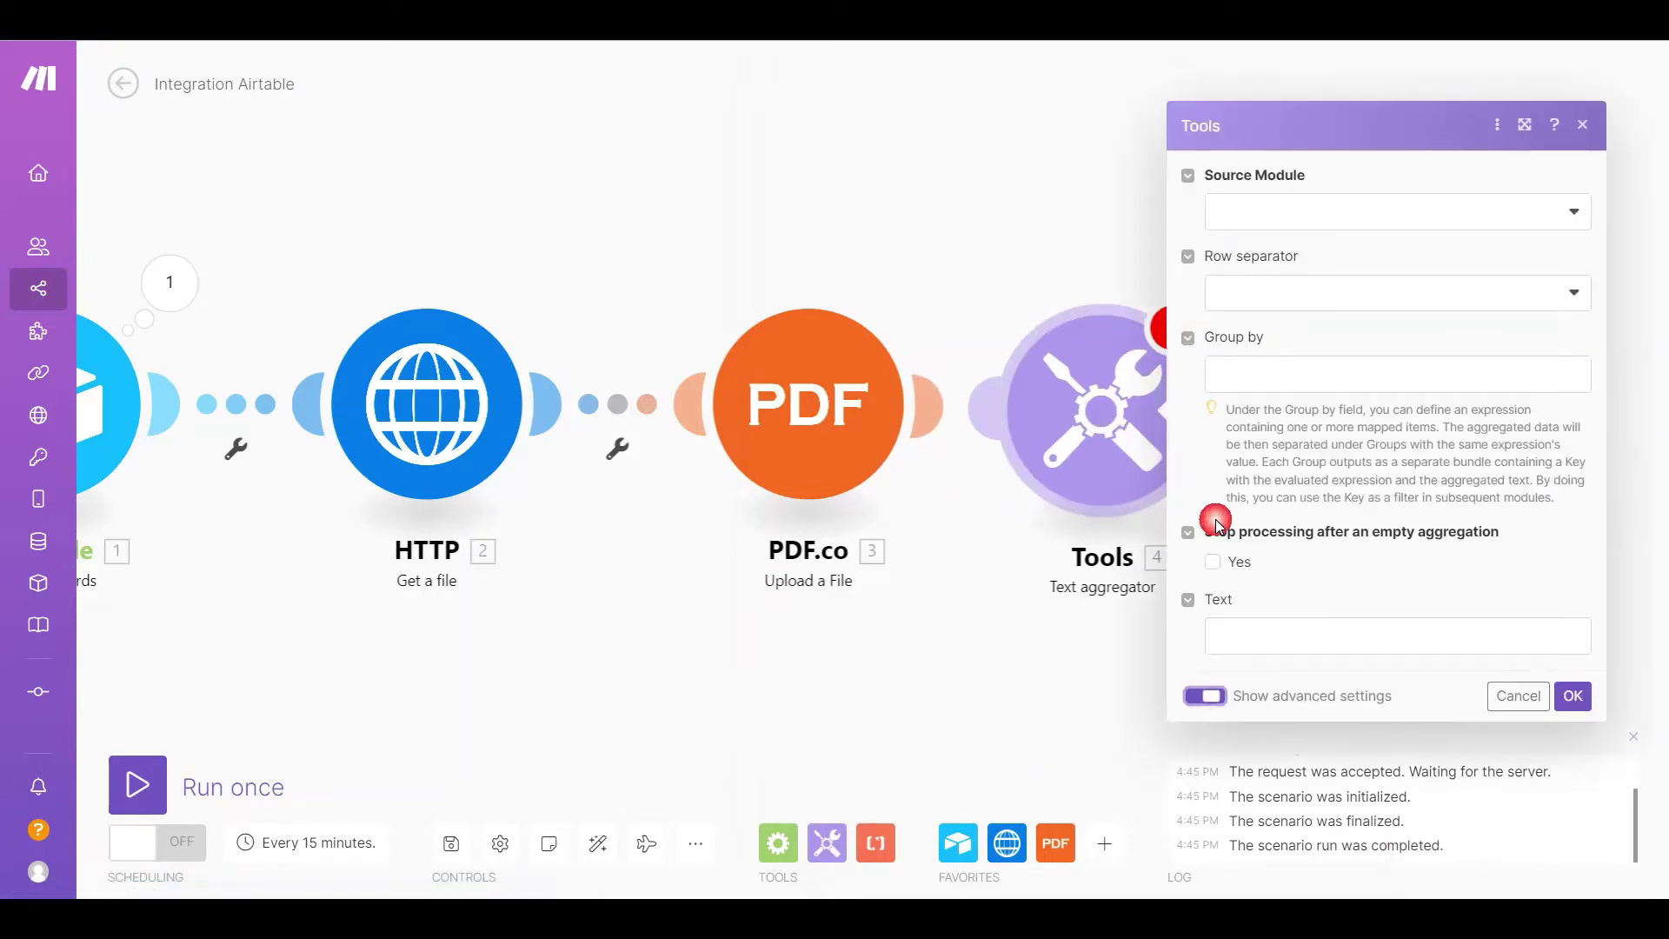
click(1272, 217)
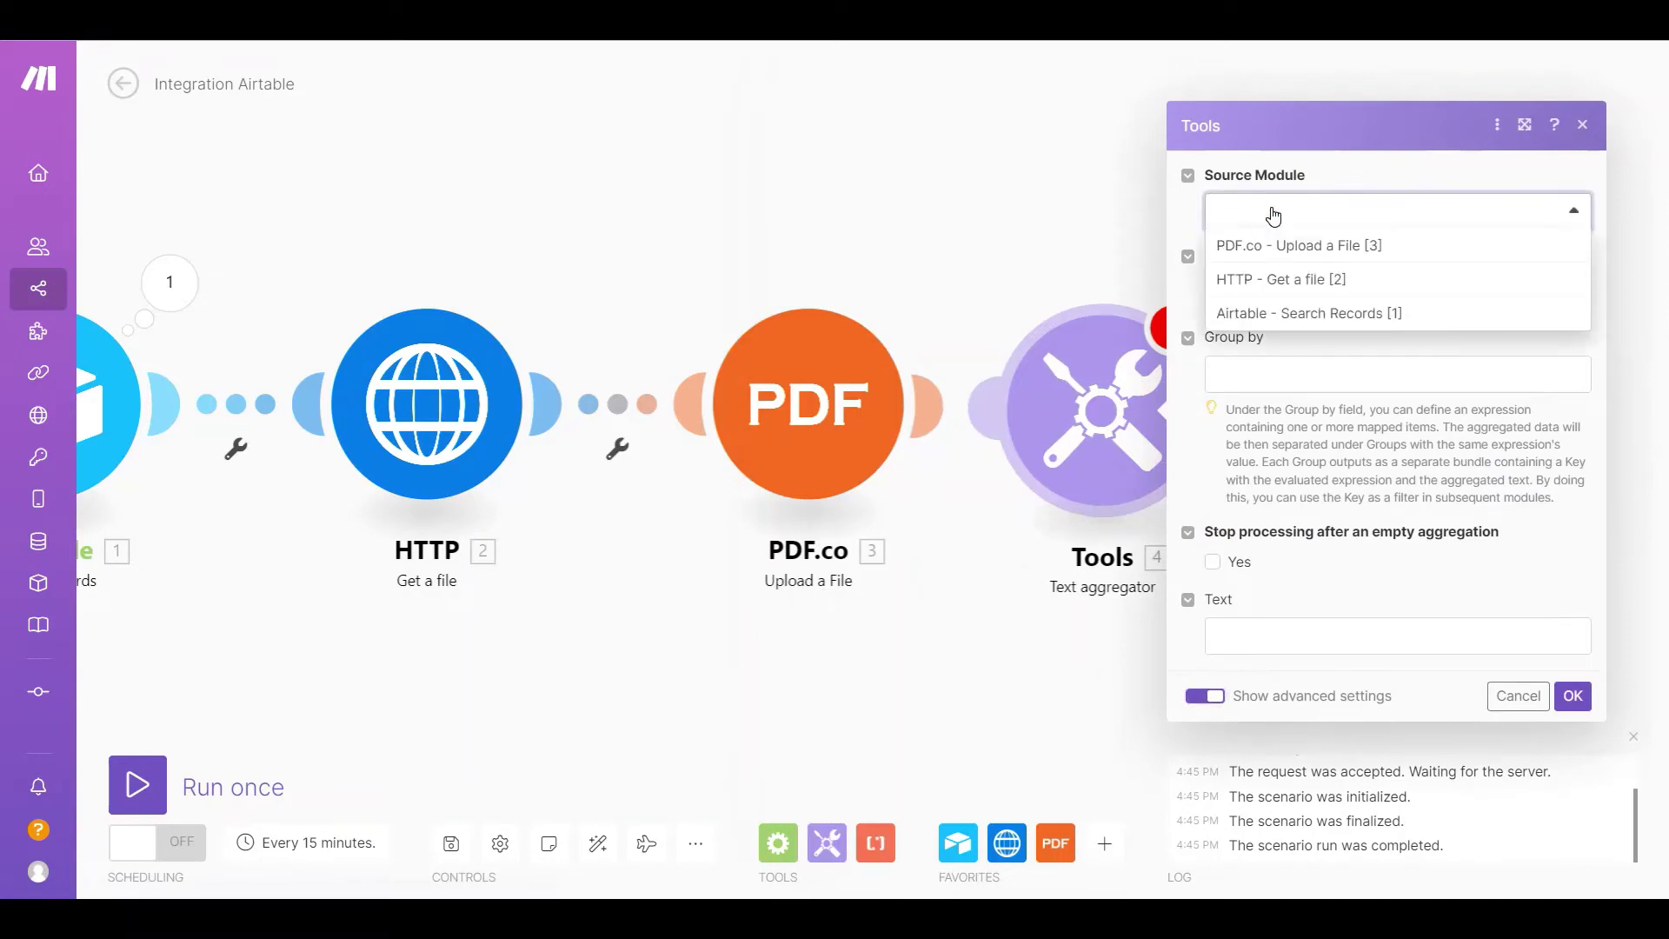
click(1278, 315)
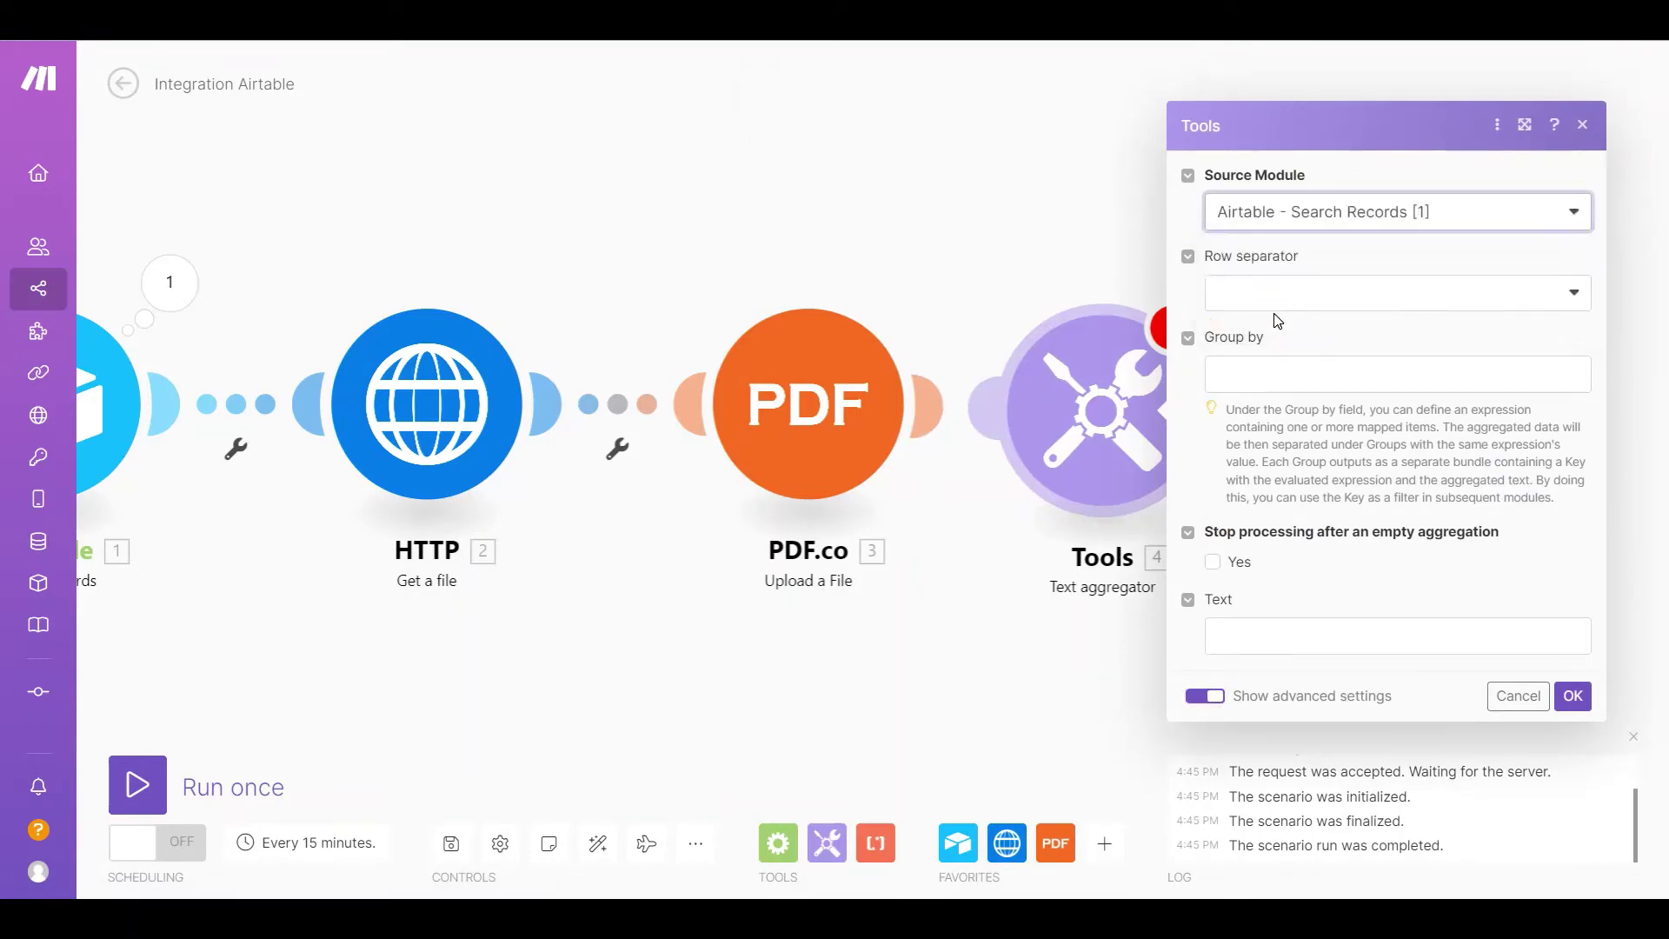
click(1582, 303)
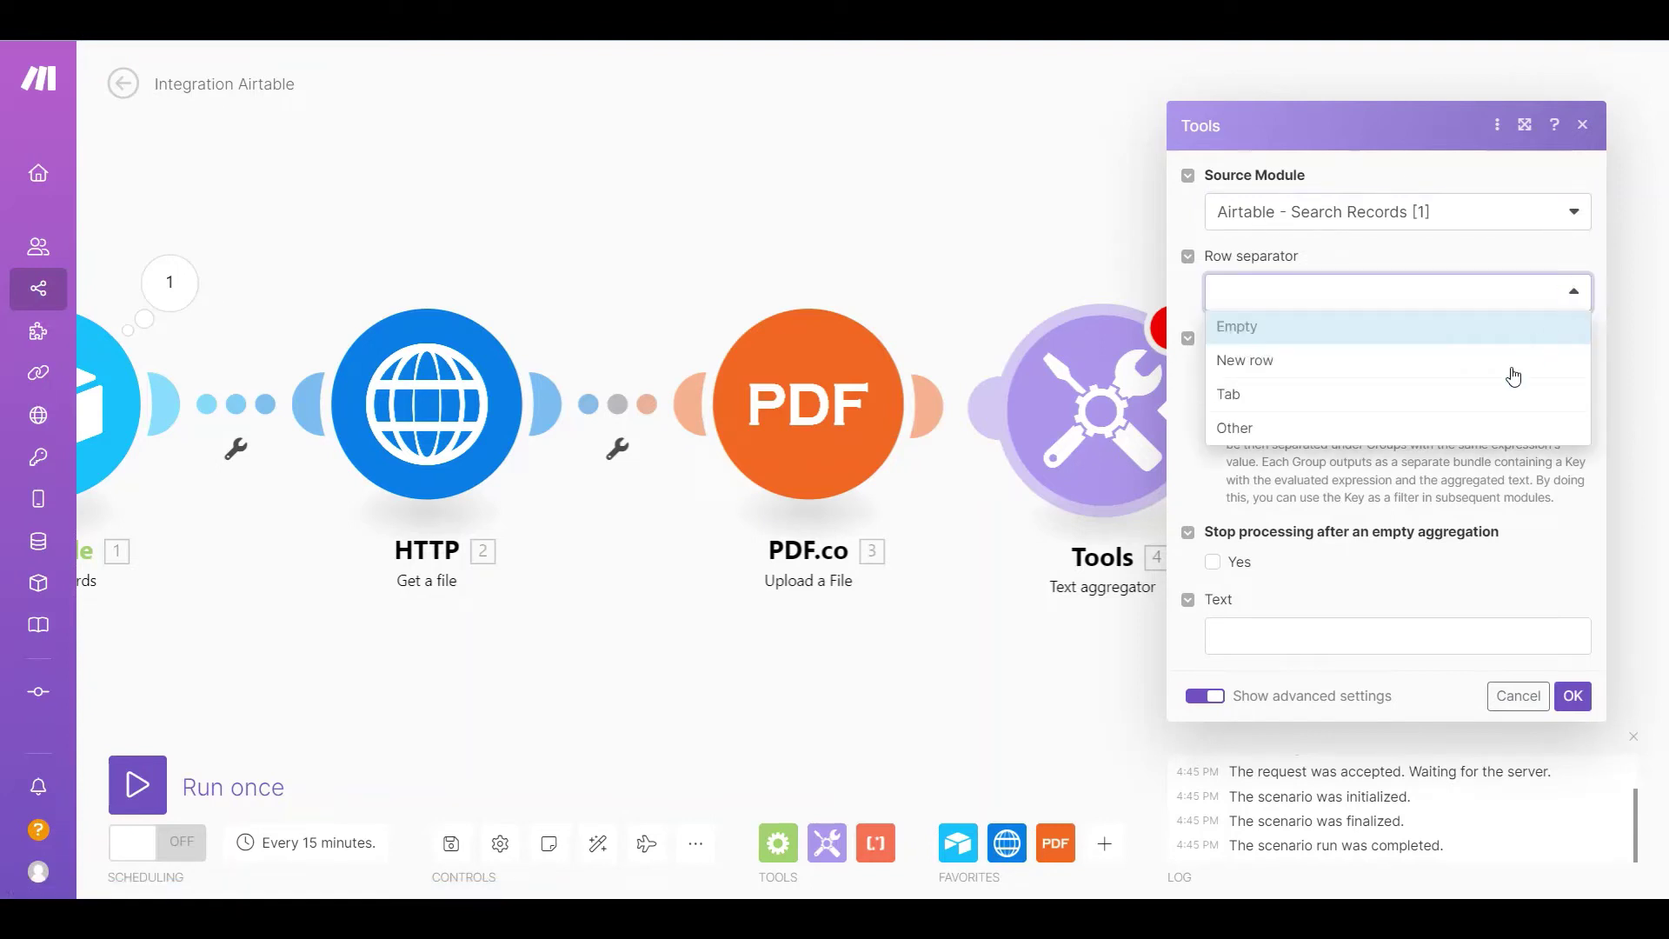
click(1489, 428)
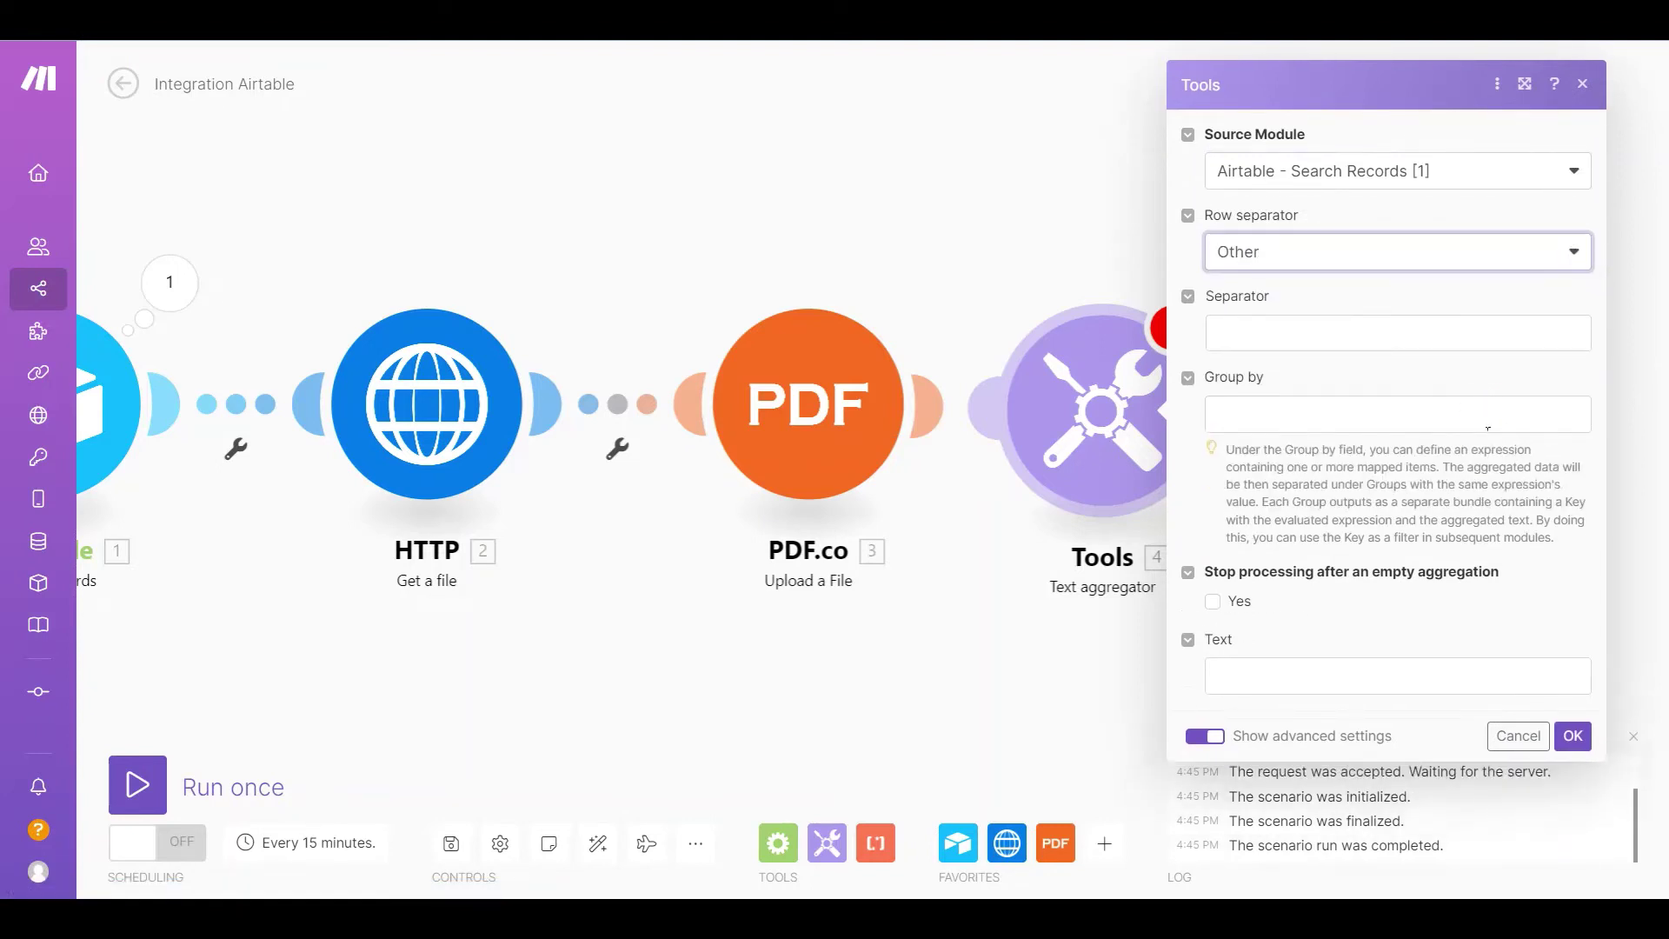
click(1241, 340)
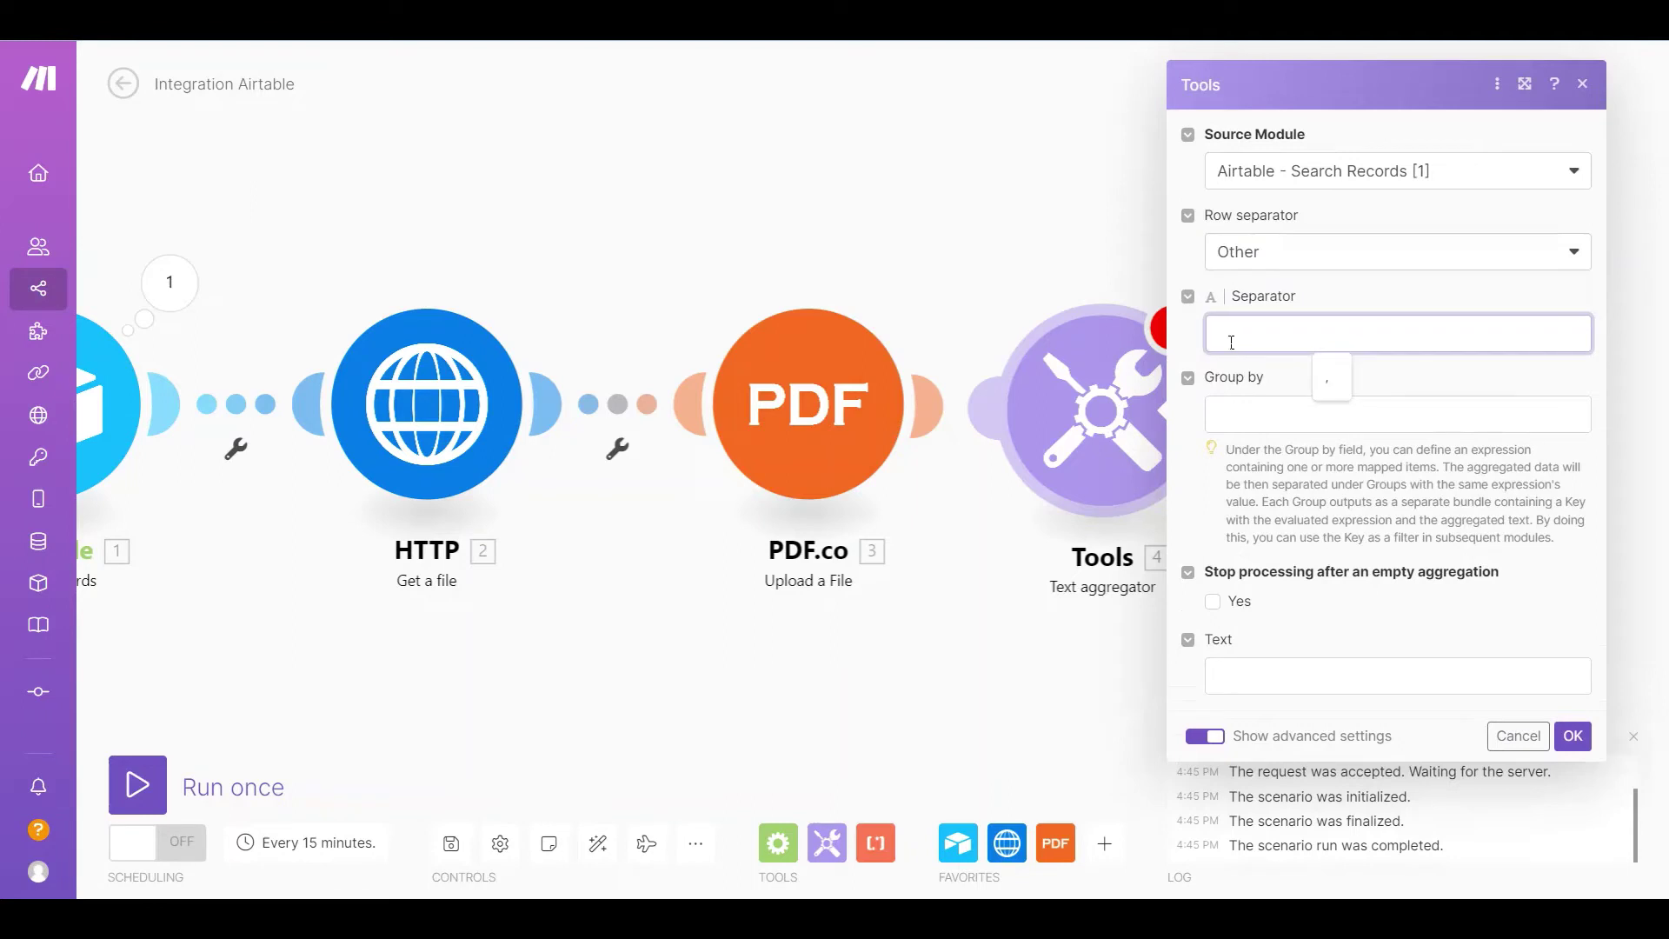
click(1327, 379)
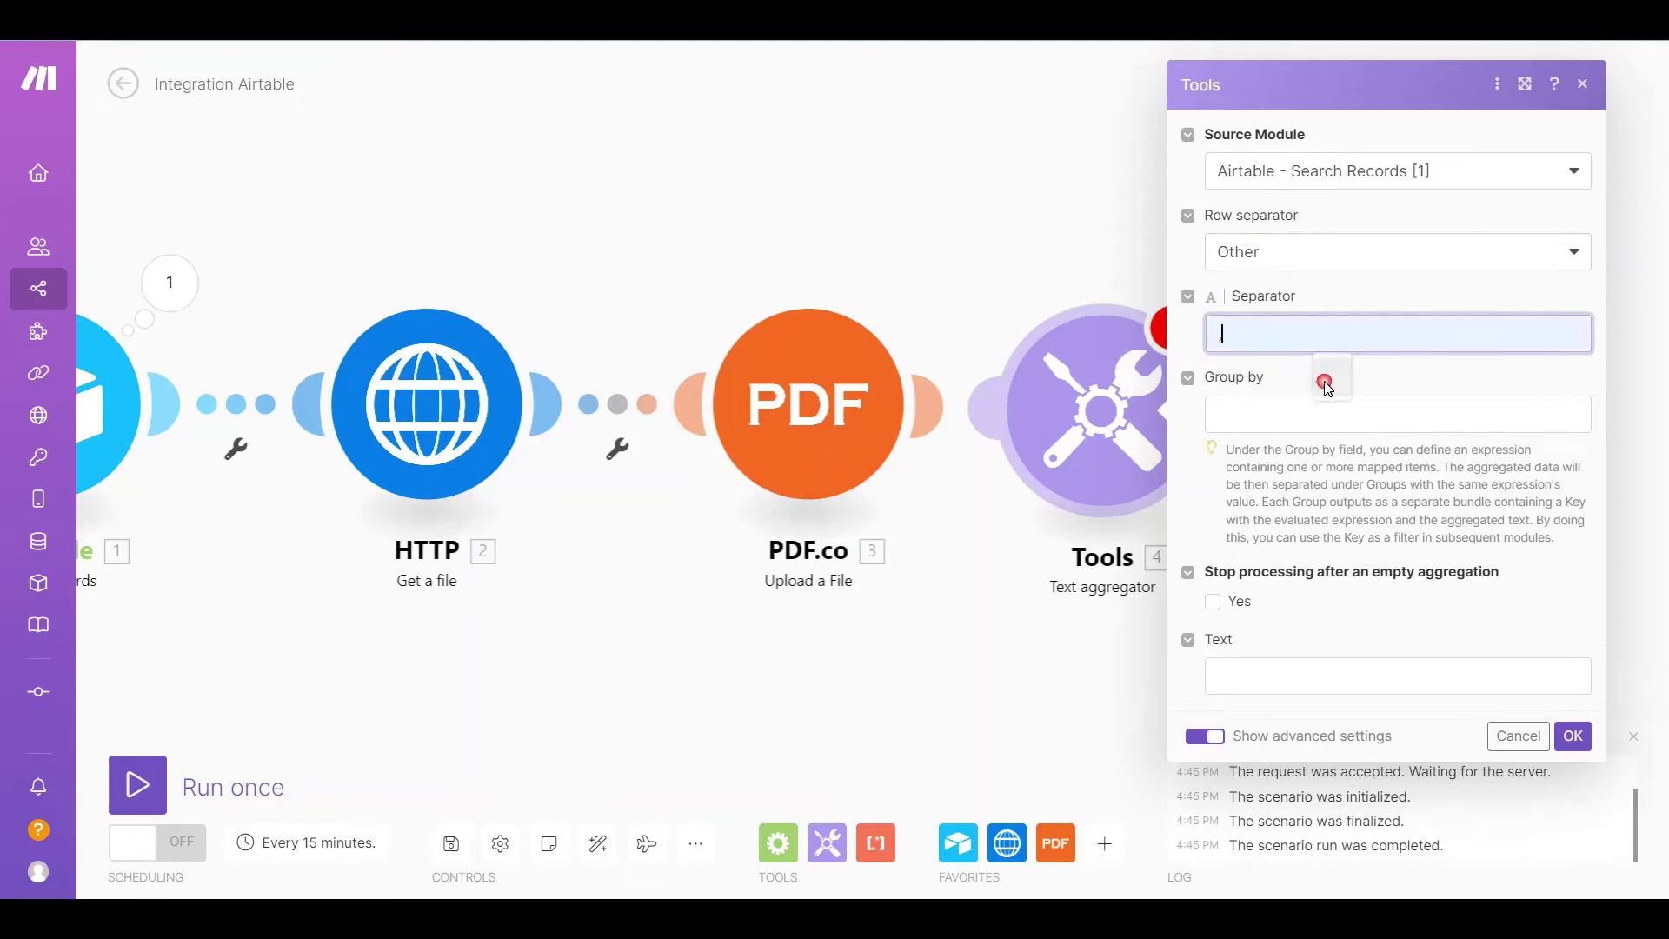
click(1241, 679)
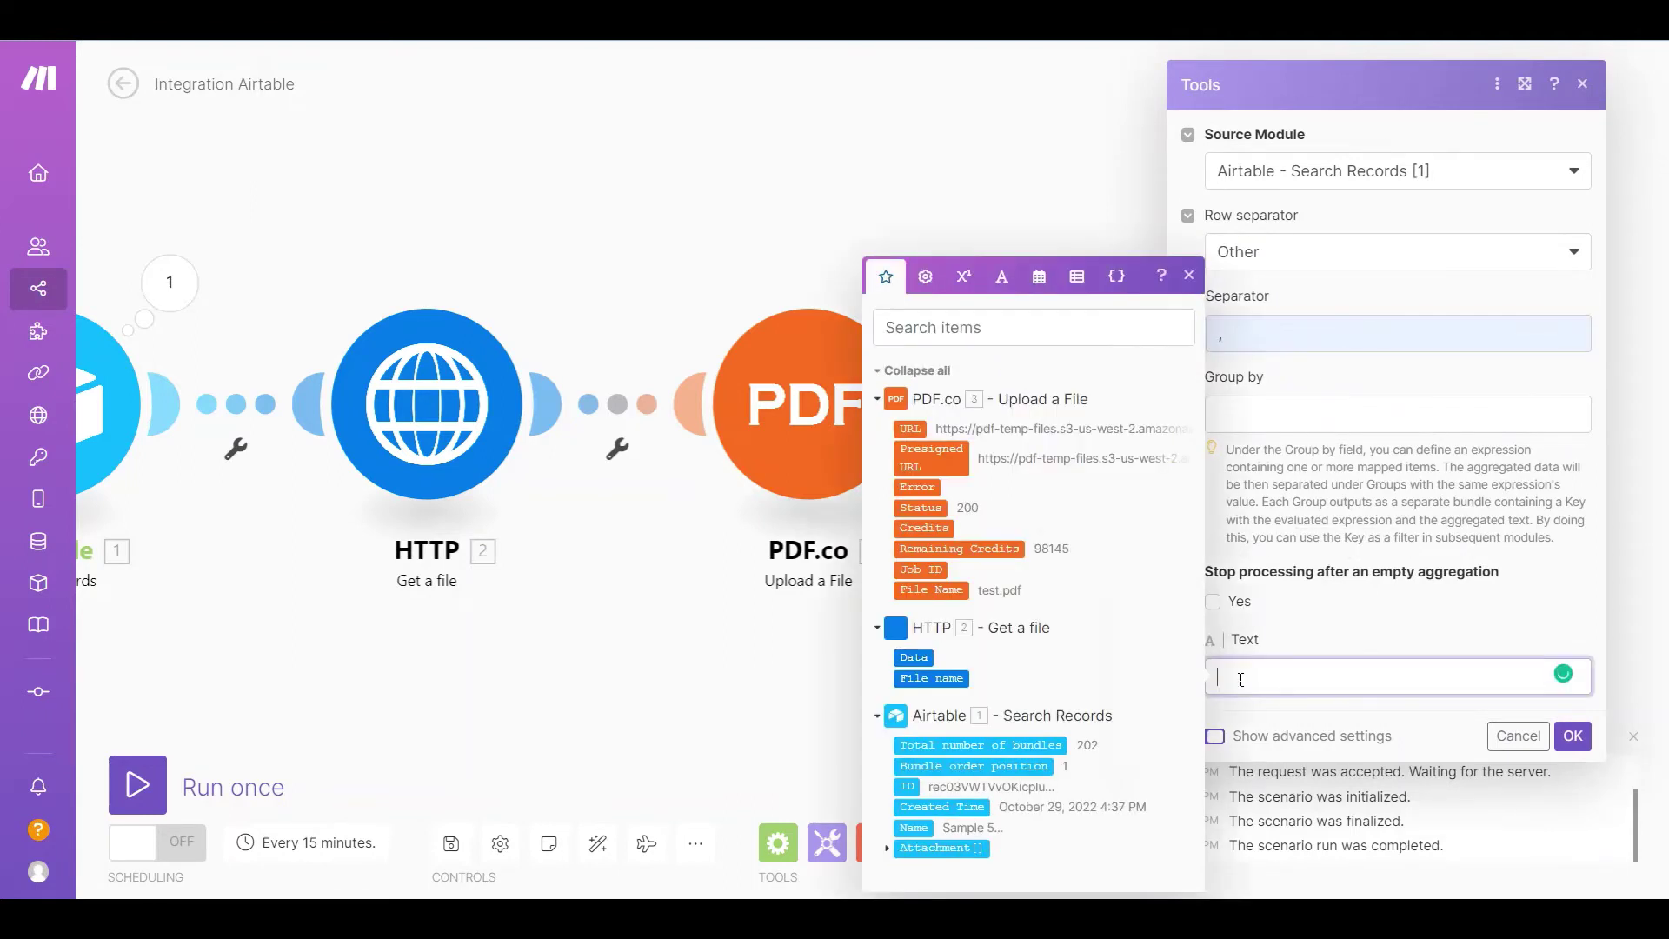
click(922, 436)
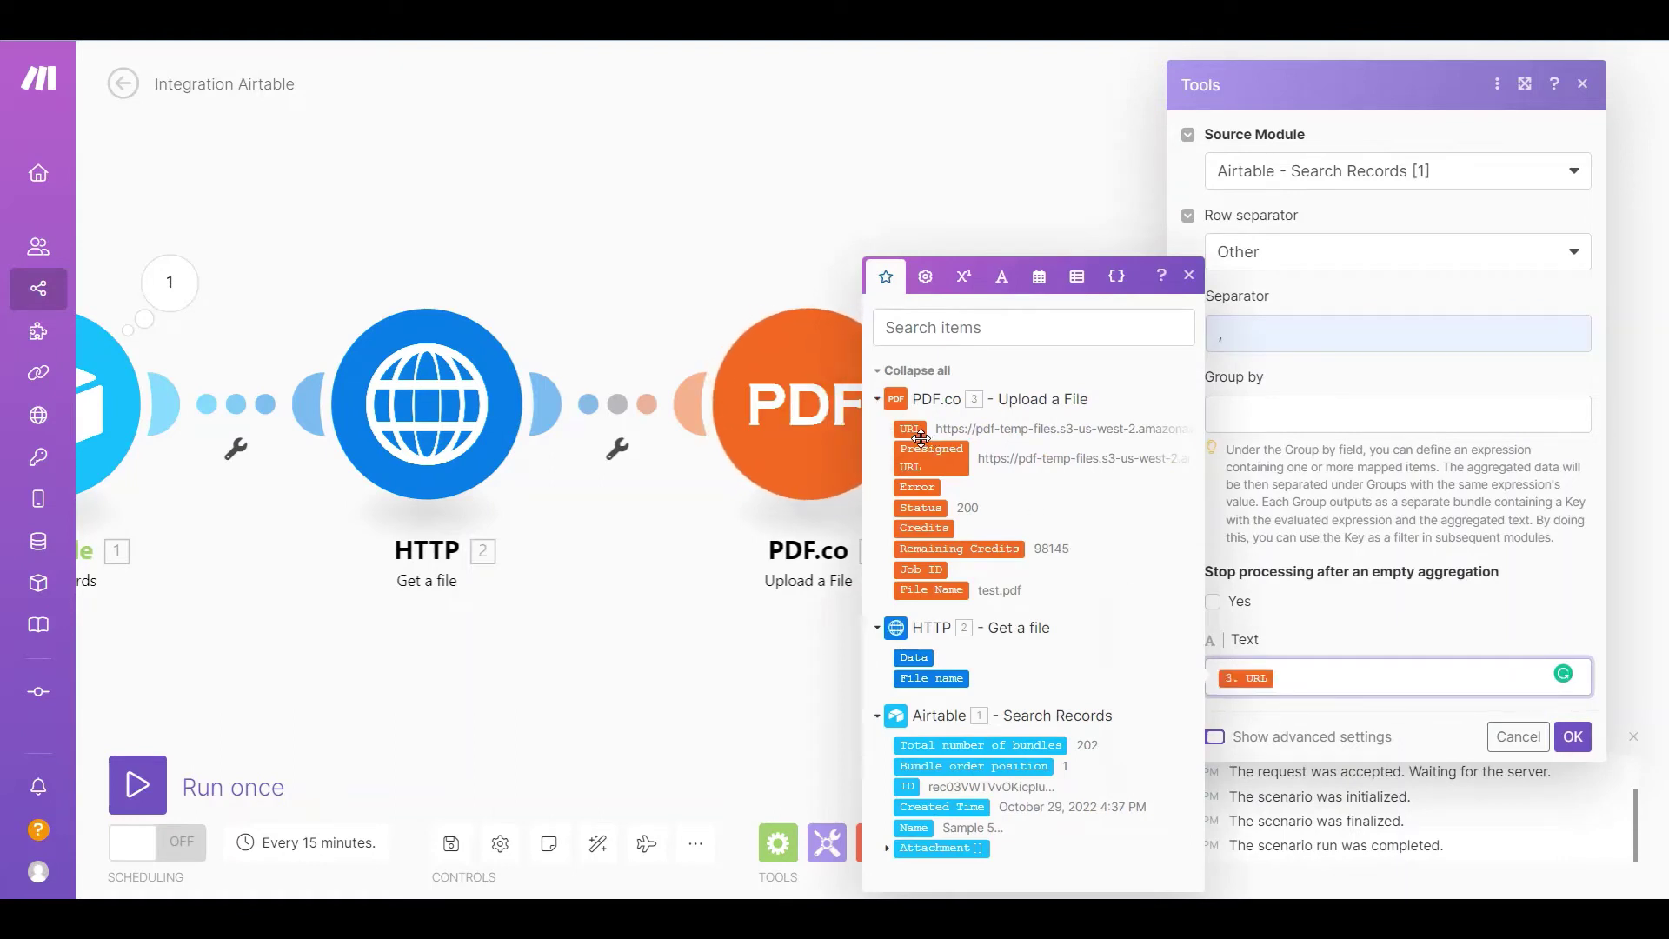
click(1575, 737)
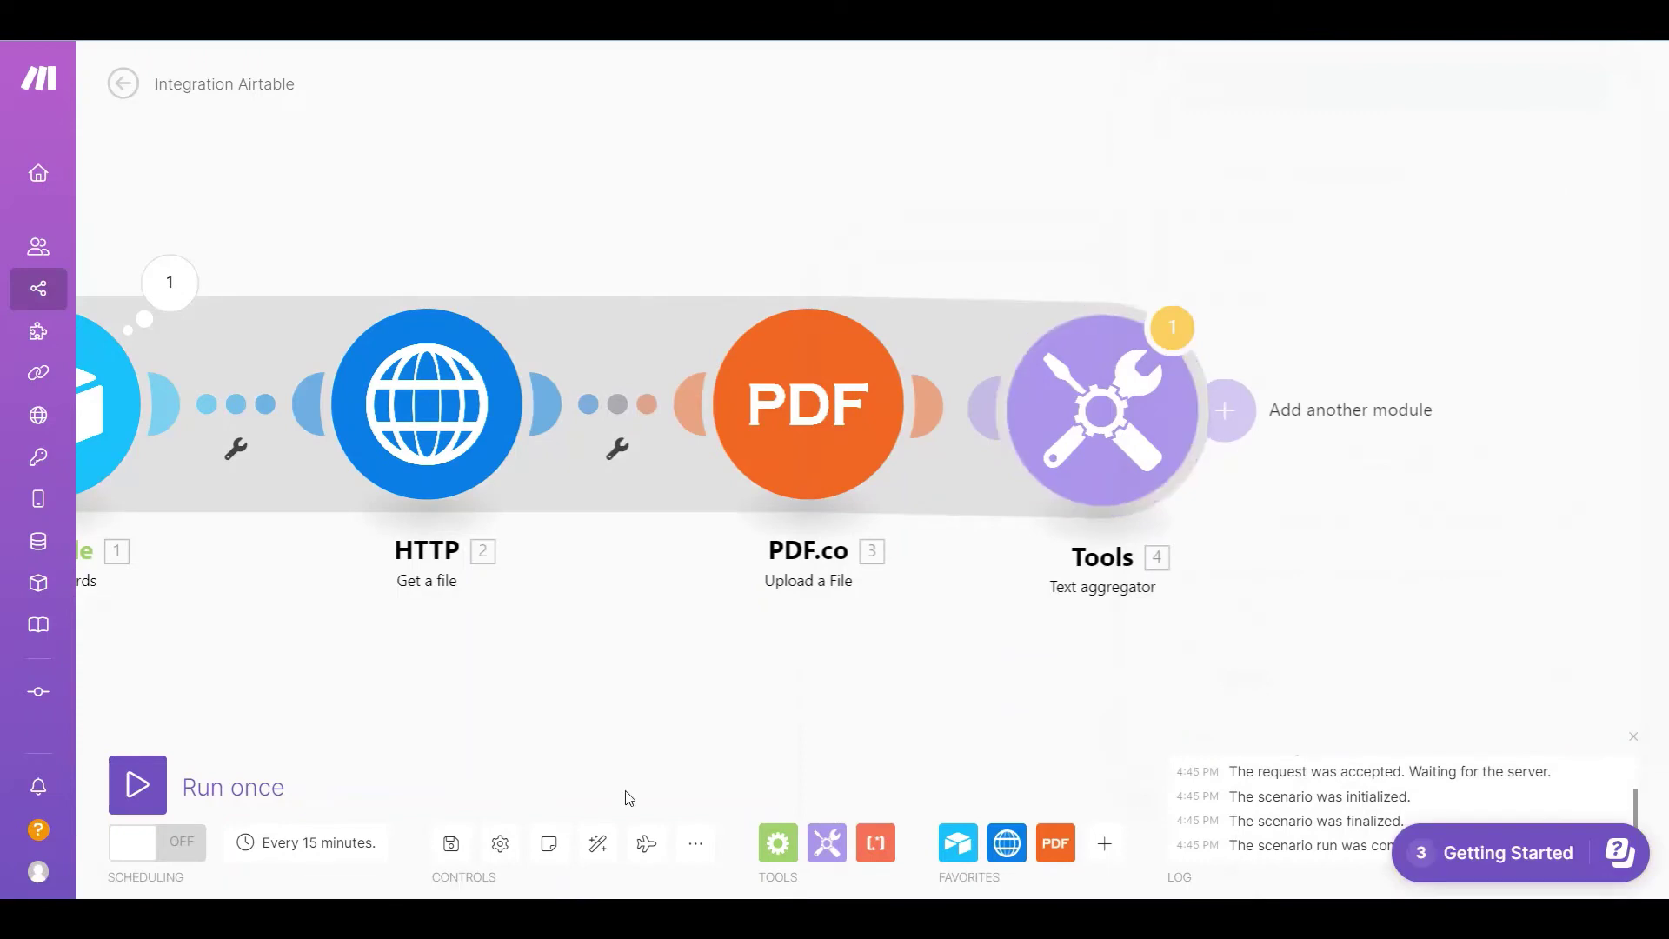
Run the scenario anyway despite the warning and inspect the Text aggregator's output bundle
click(134, 787)
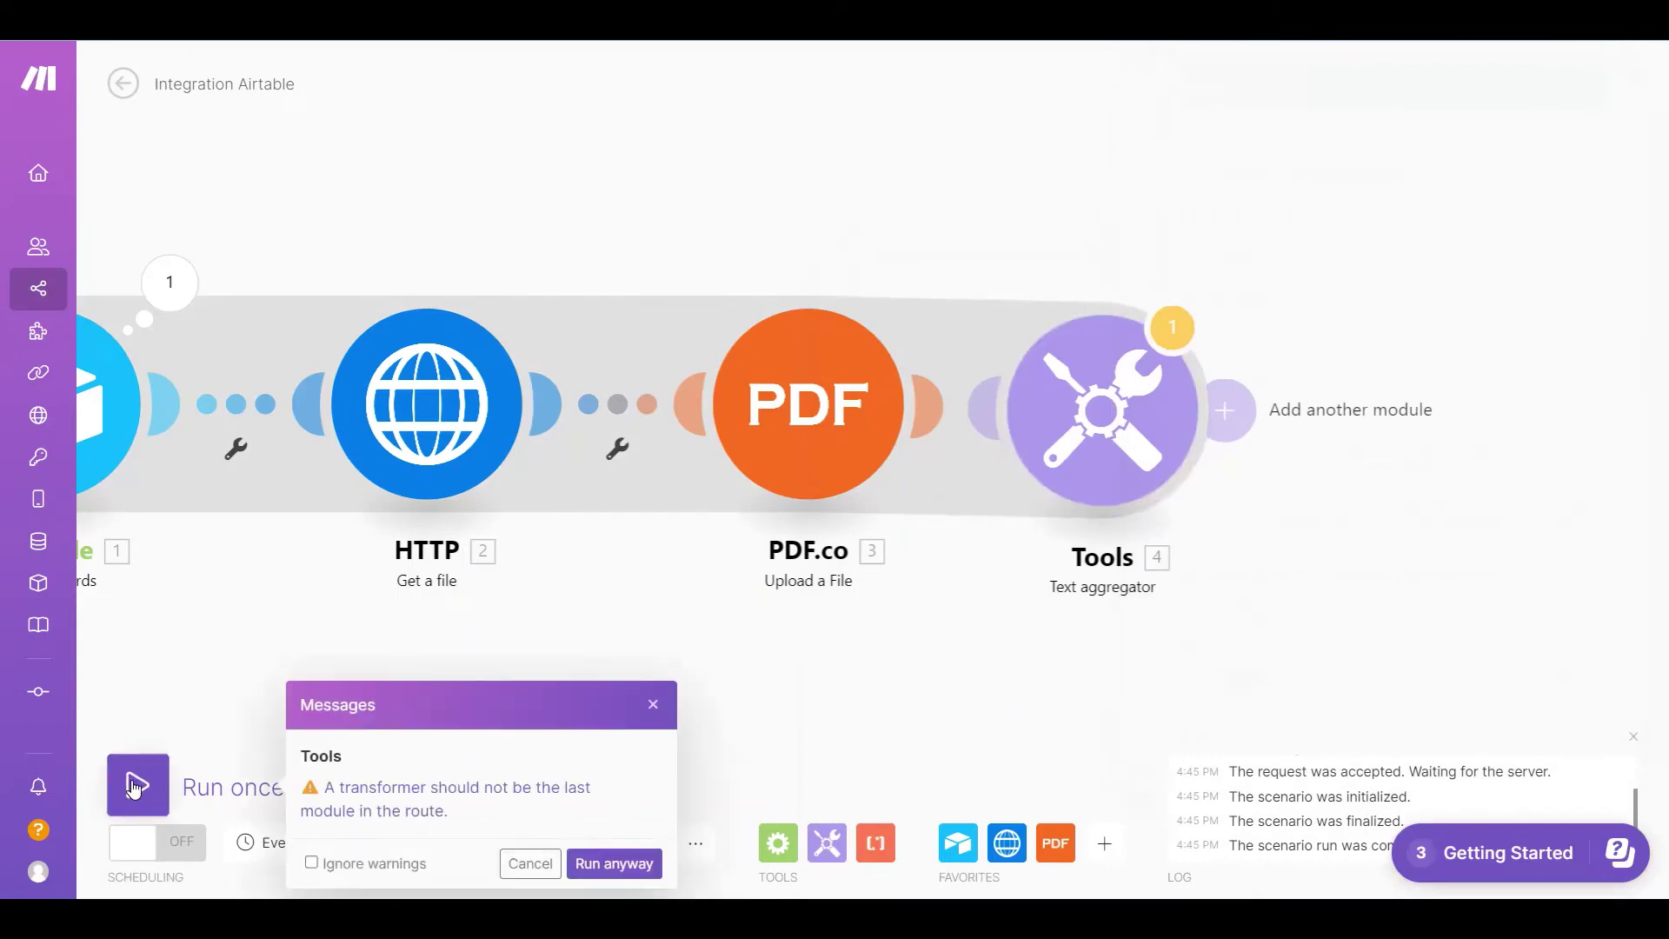
click(625, 863)
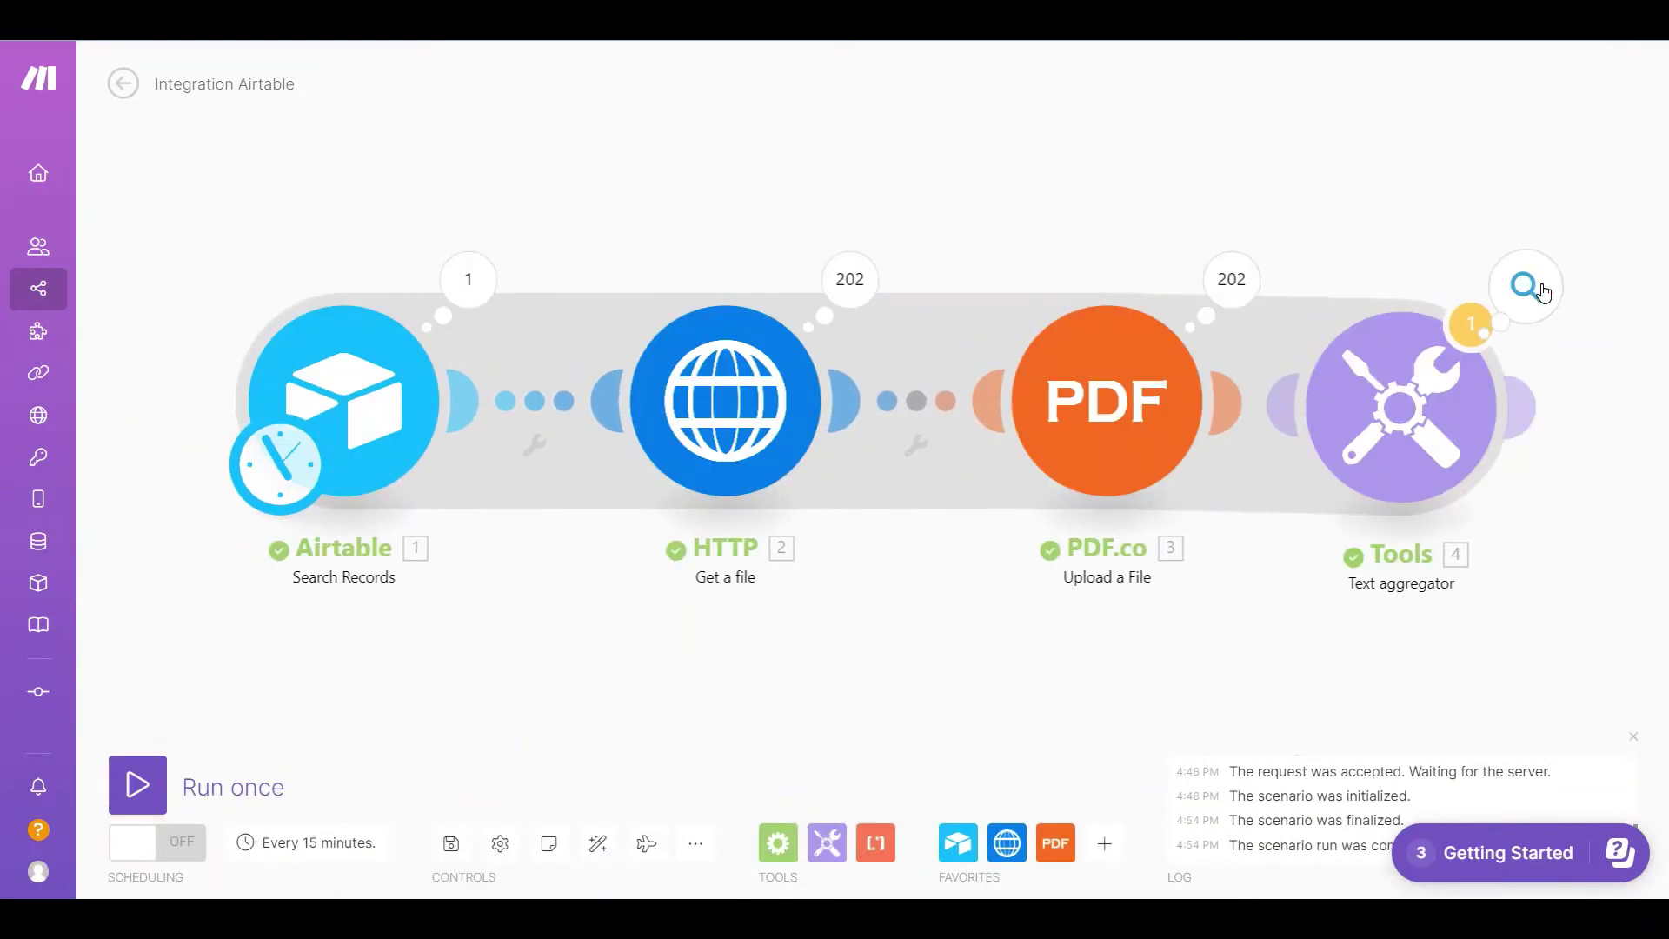
click(1526, 287)
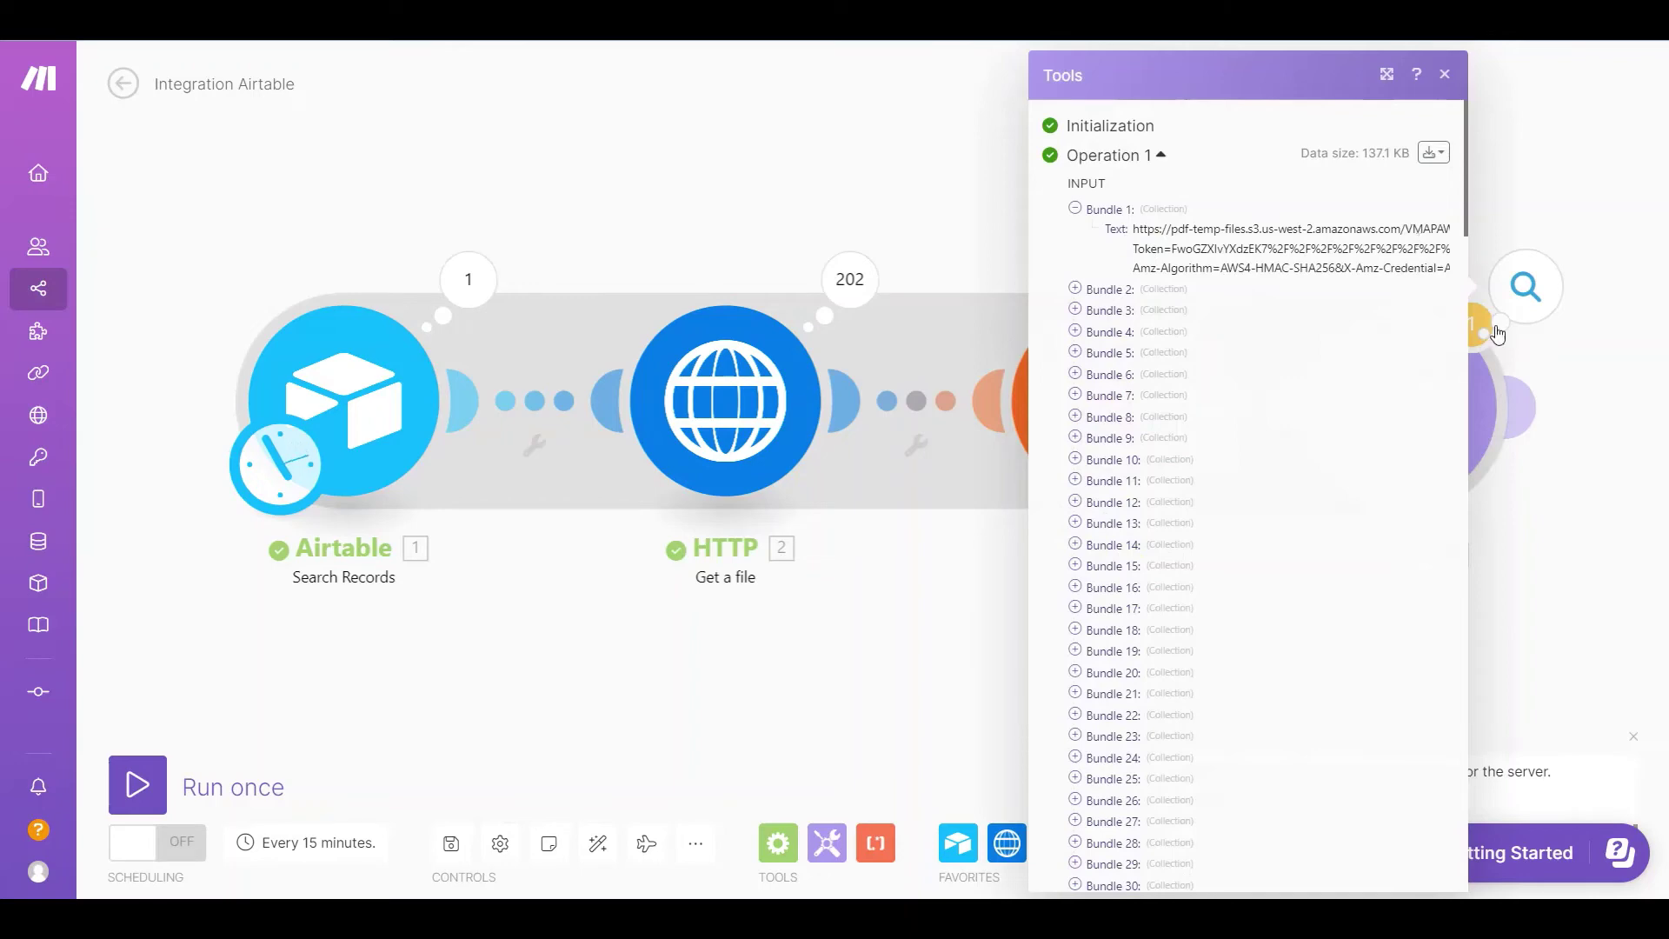
click(1530, 415)
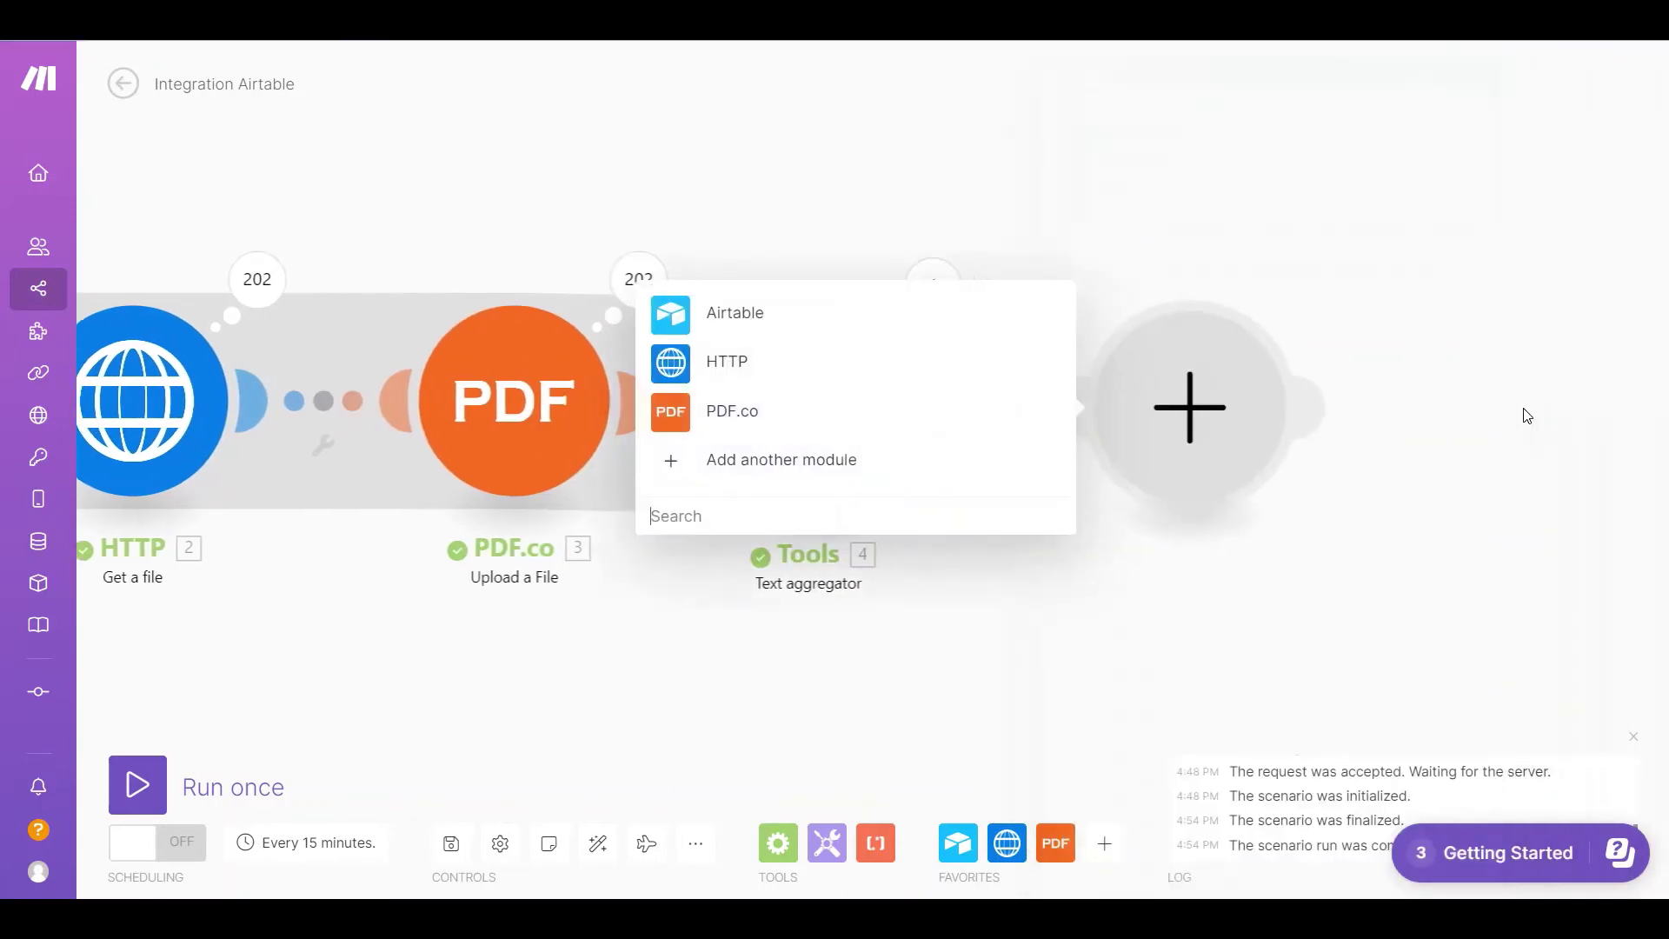
Add PDF.co Merge a PDF with Input Type Input Link(s), mapped to the aggregated text
click(754, 415)
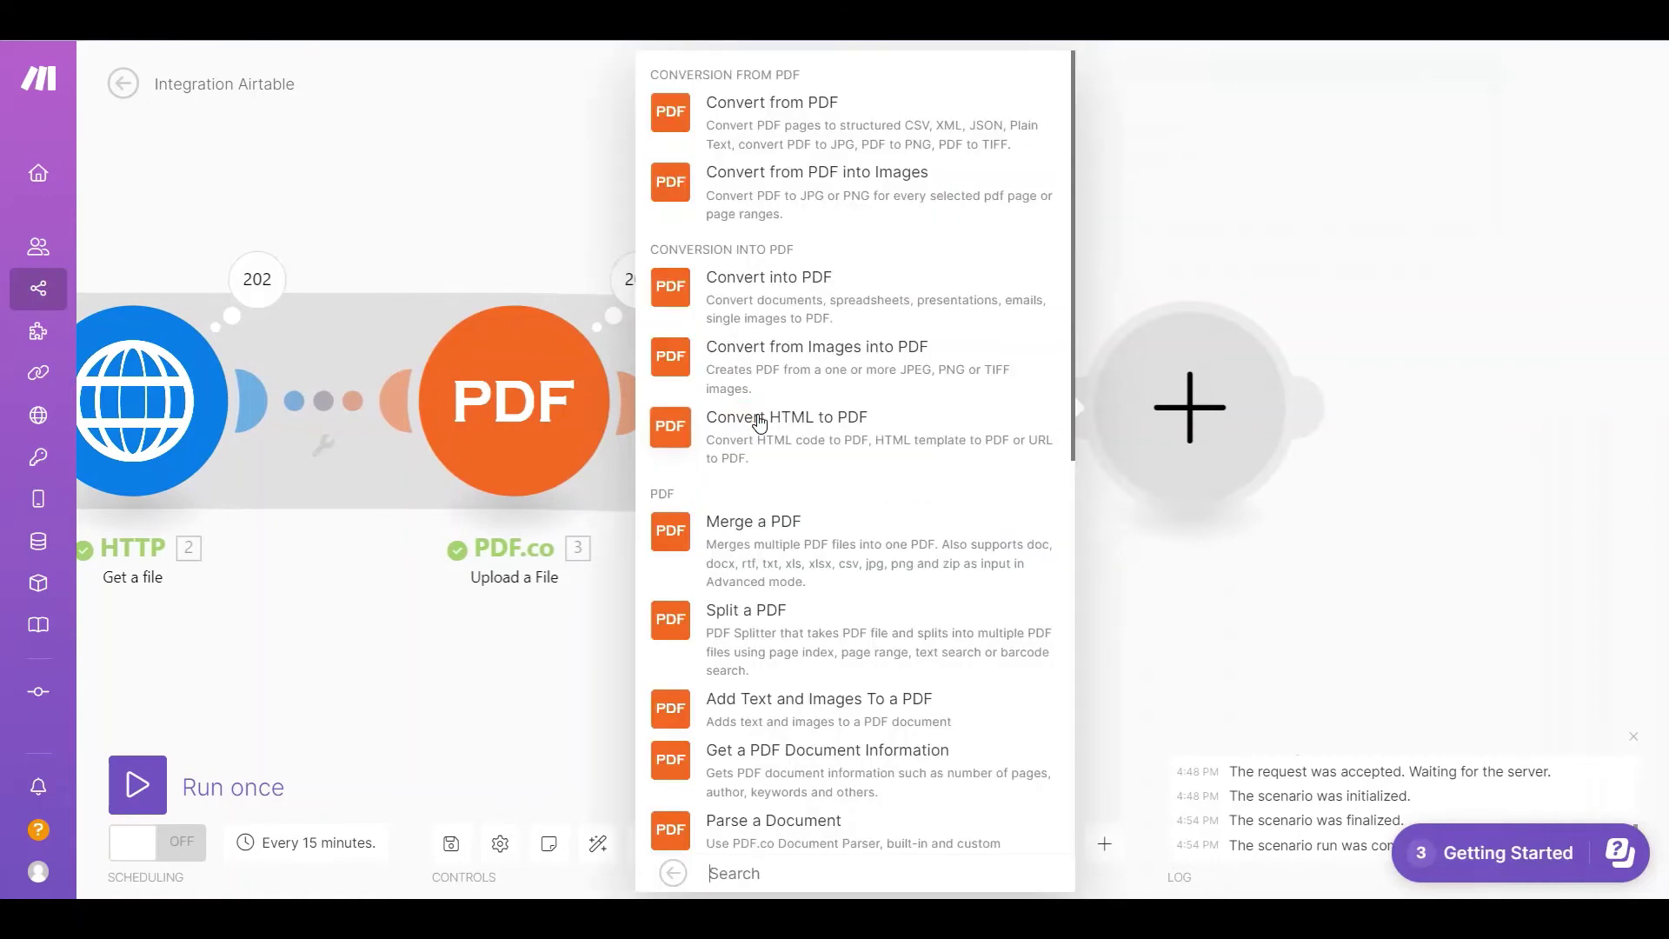
click(746, 525)
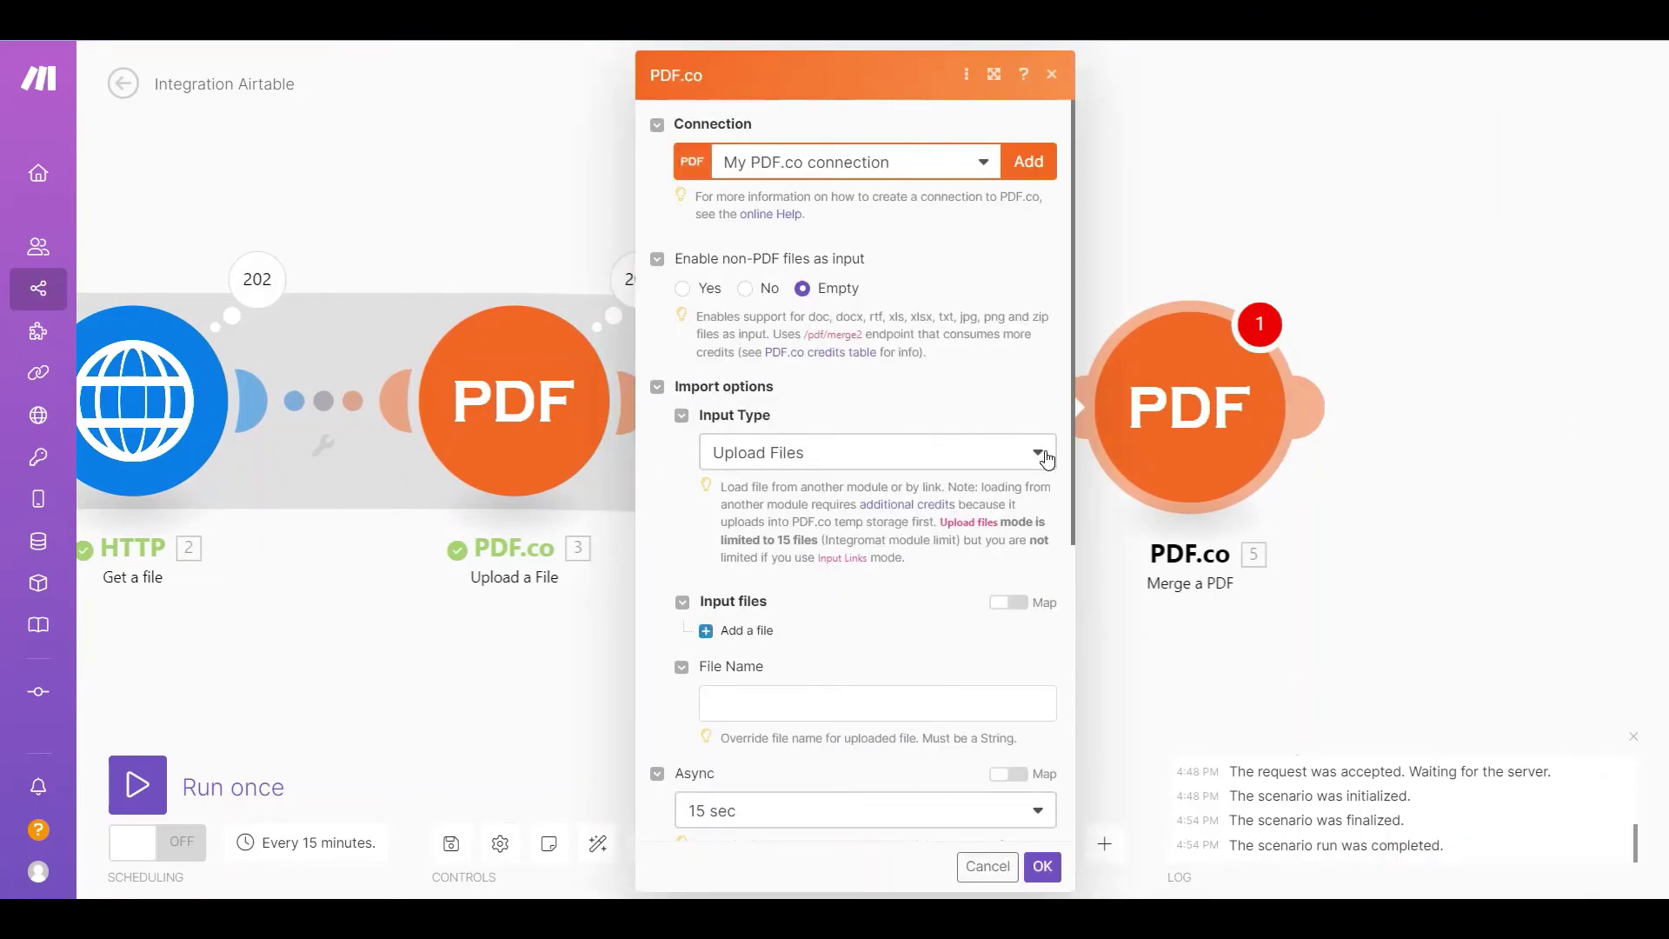
click(1048, 459)
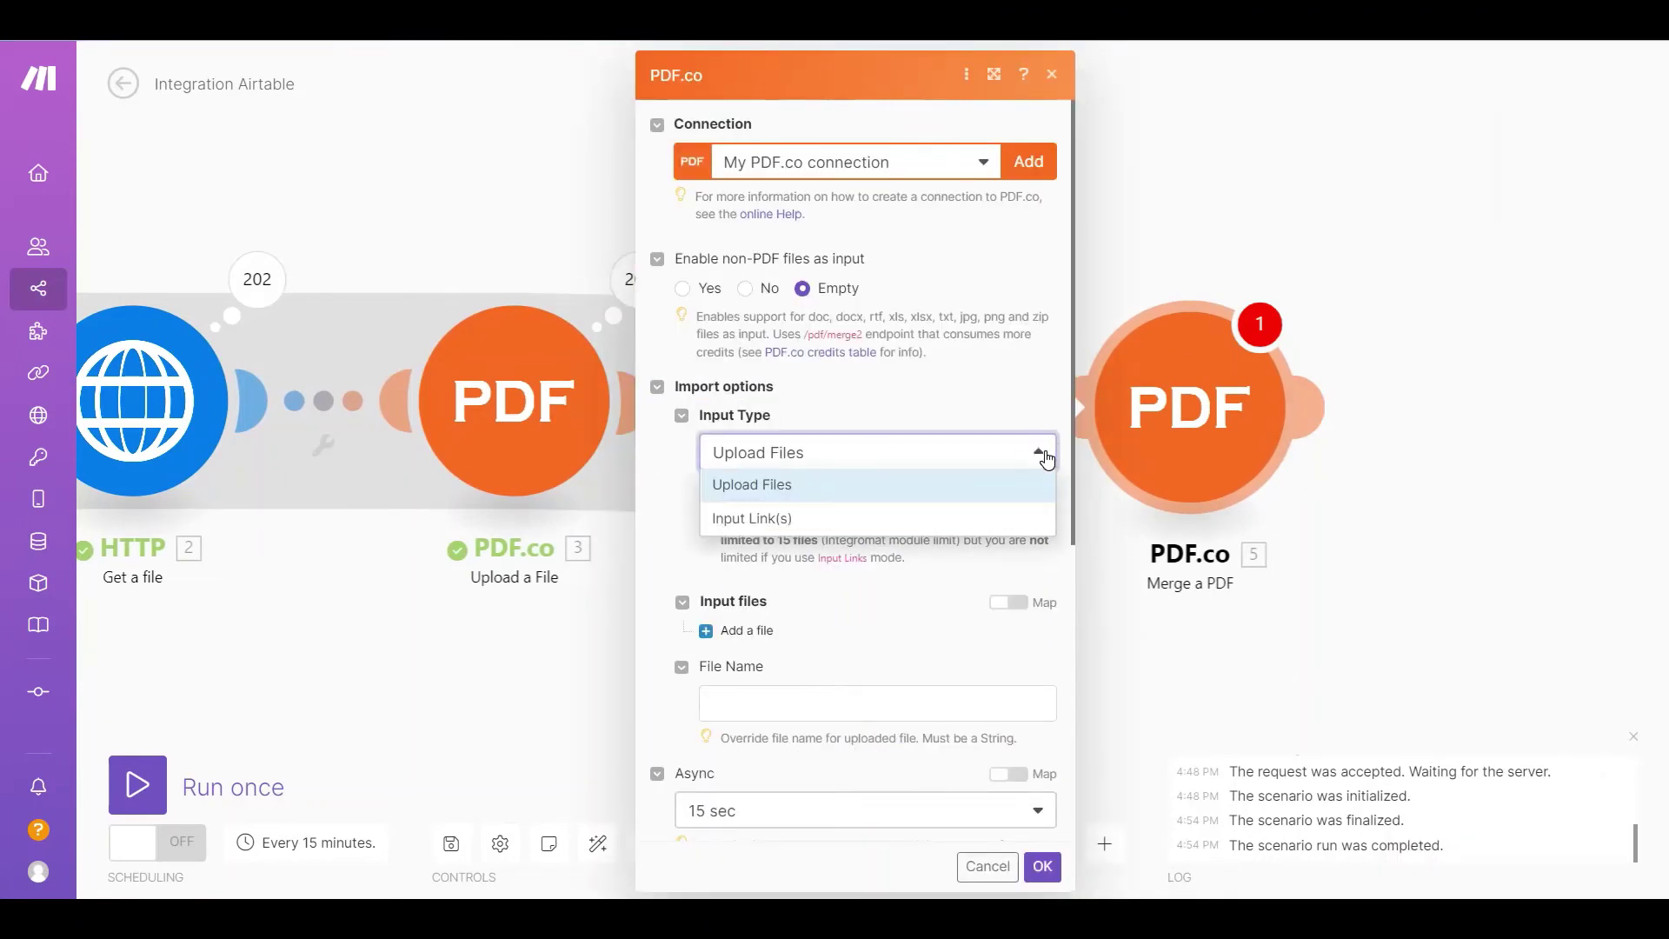
click(1033, 520)
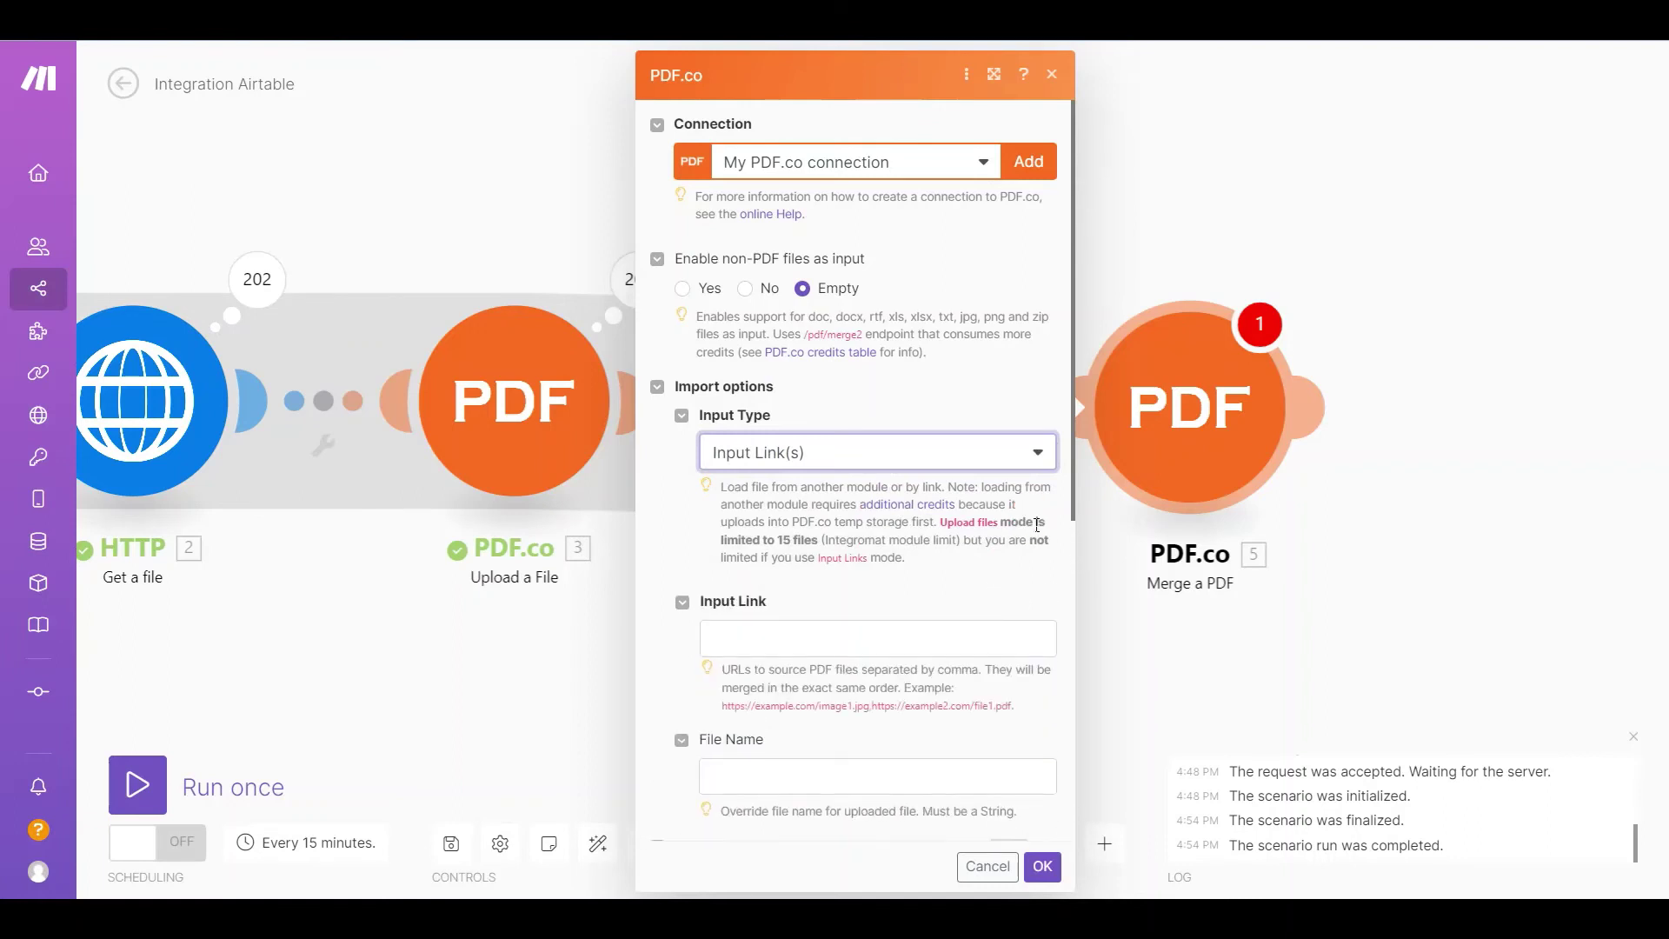
click(872, 642)
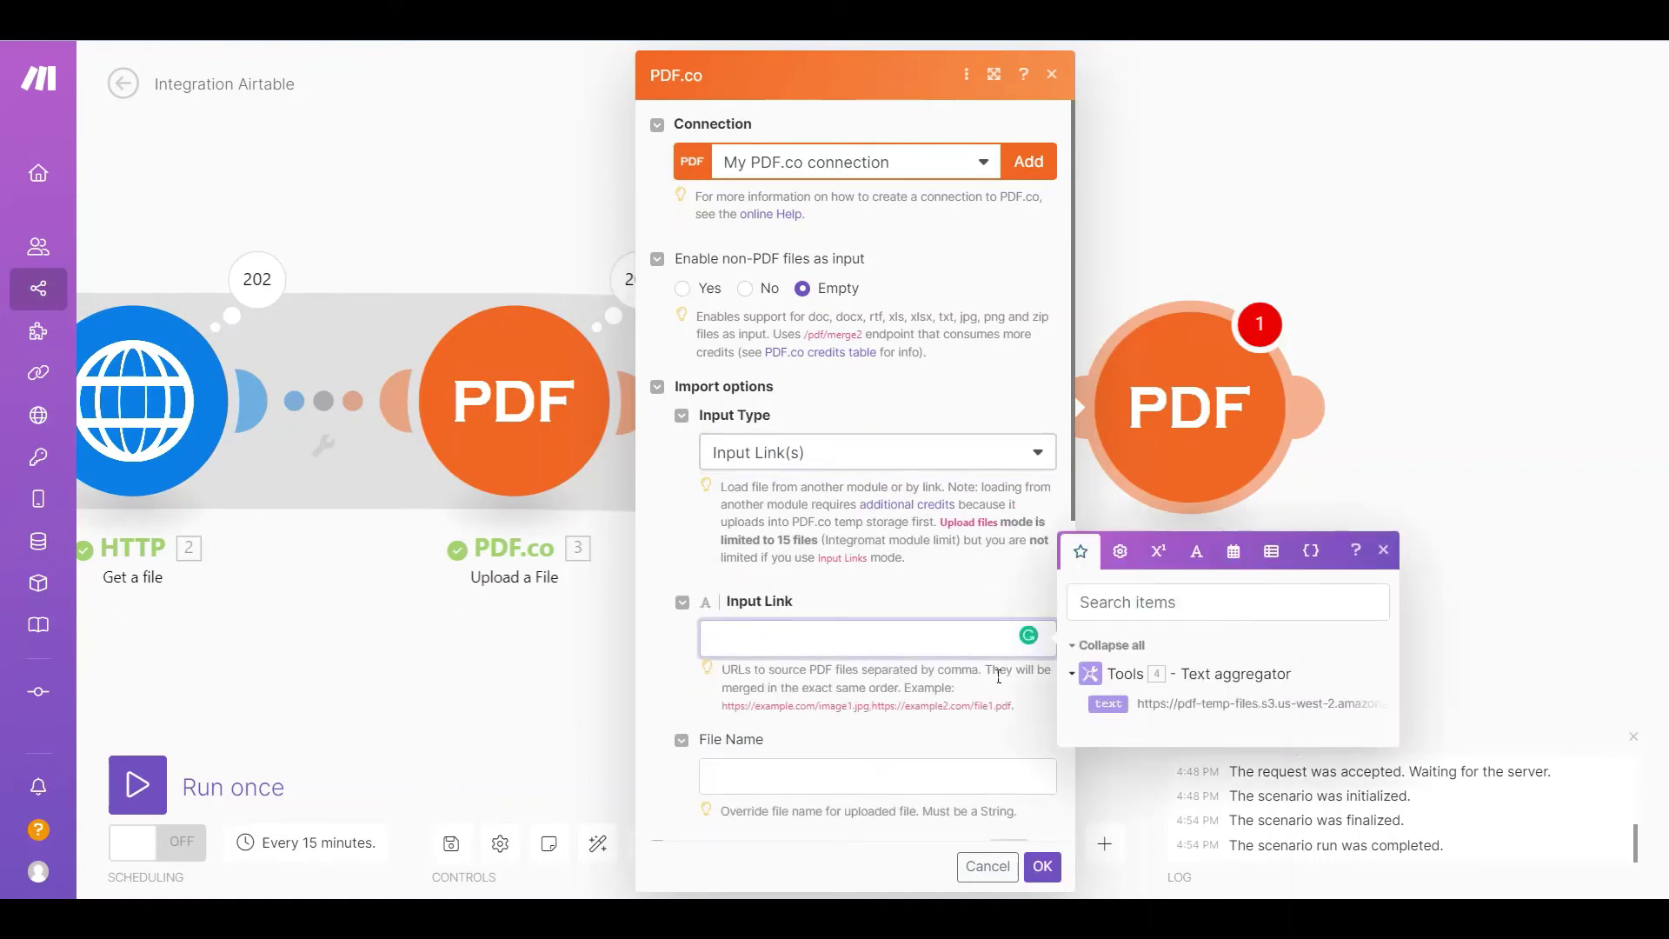
click(1113, 707)
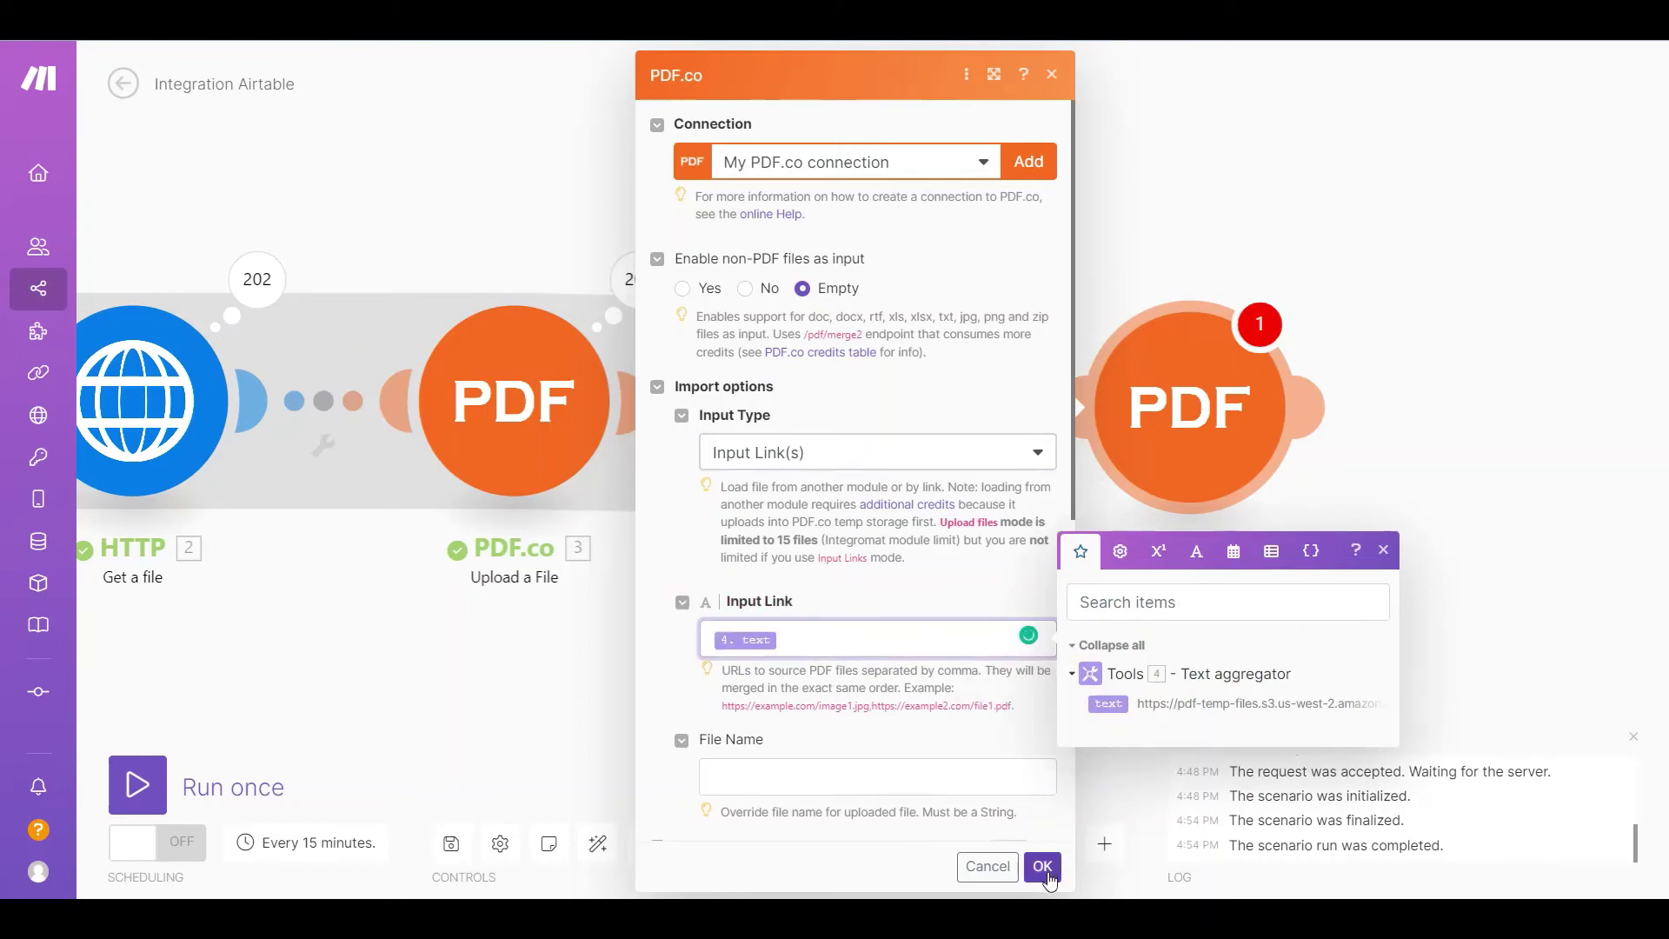
click(1042, 867)
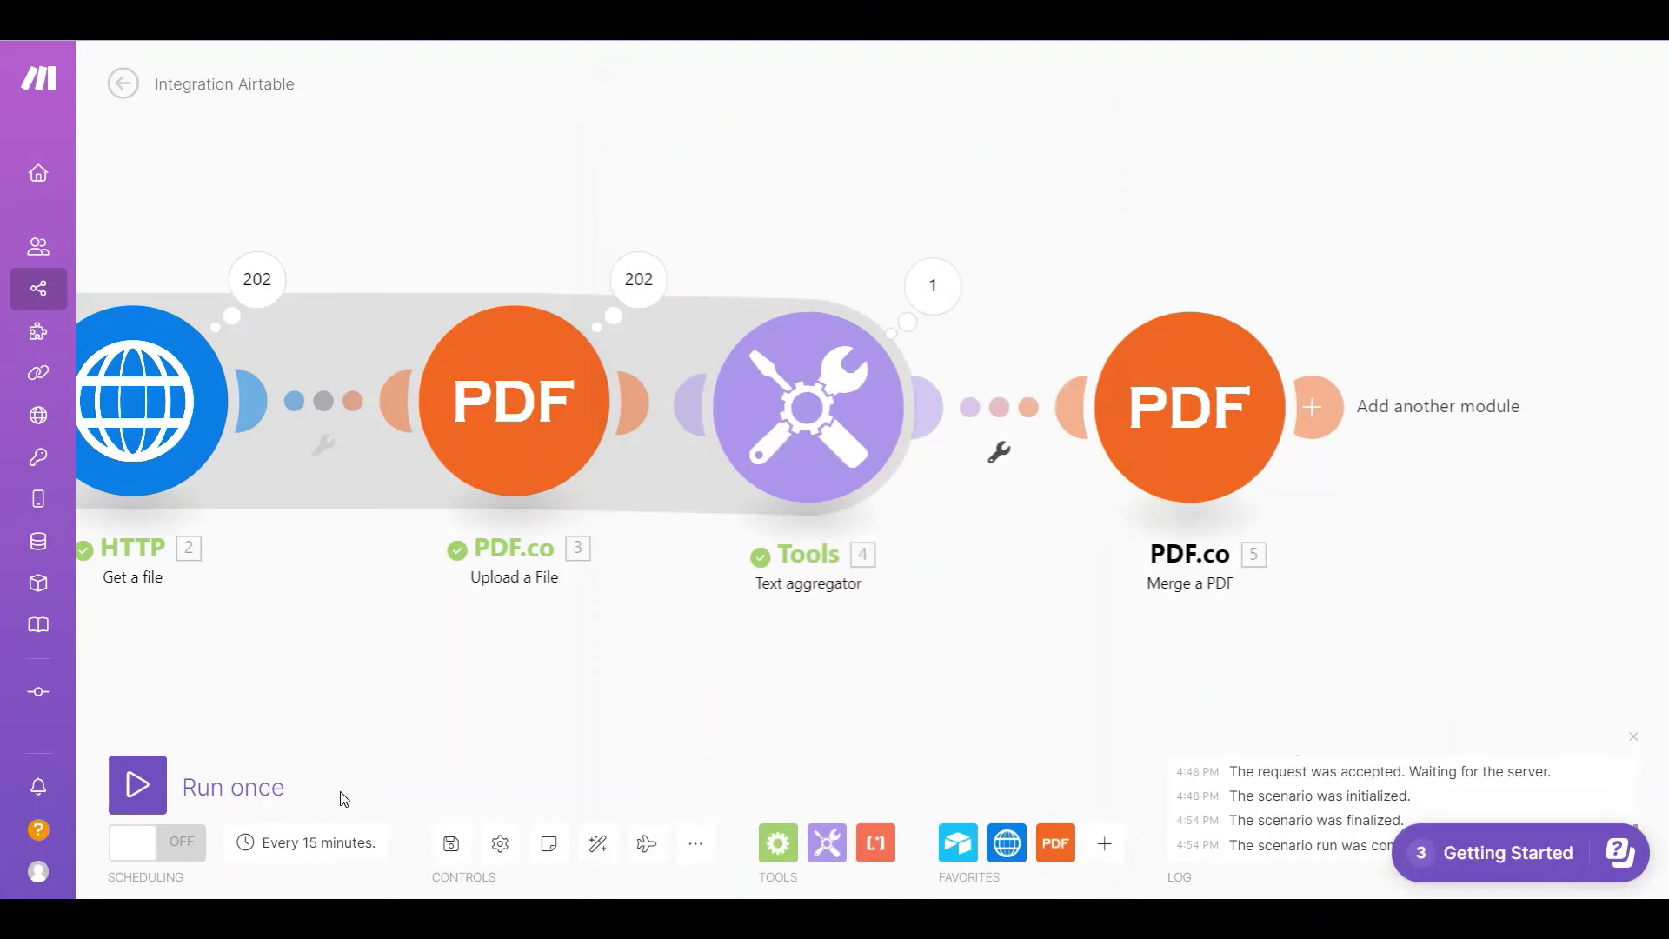
Run the full scenario and select the merged PDF's URL in the Merge output
click(148, 788)
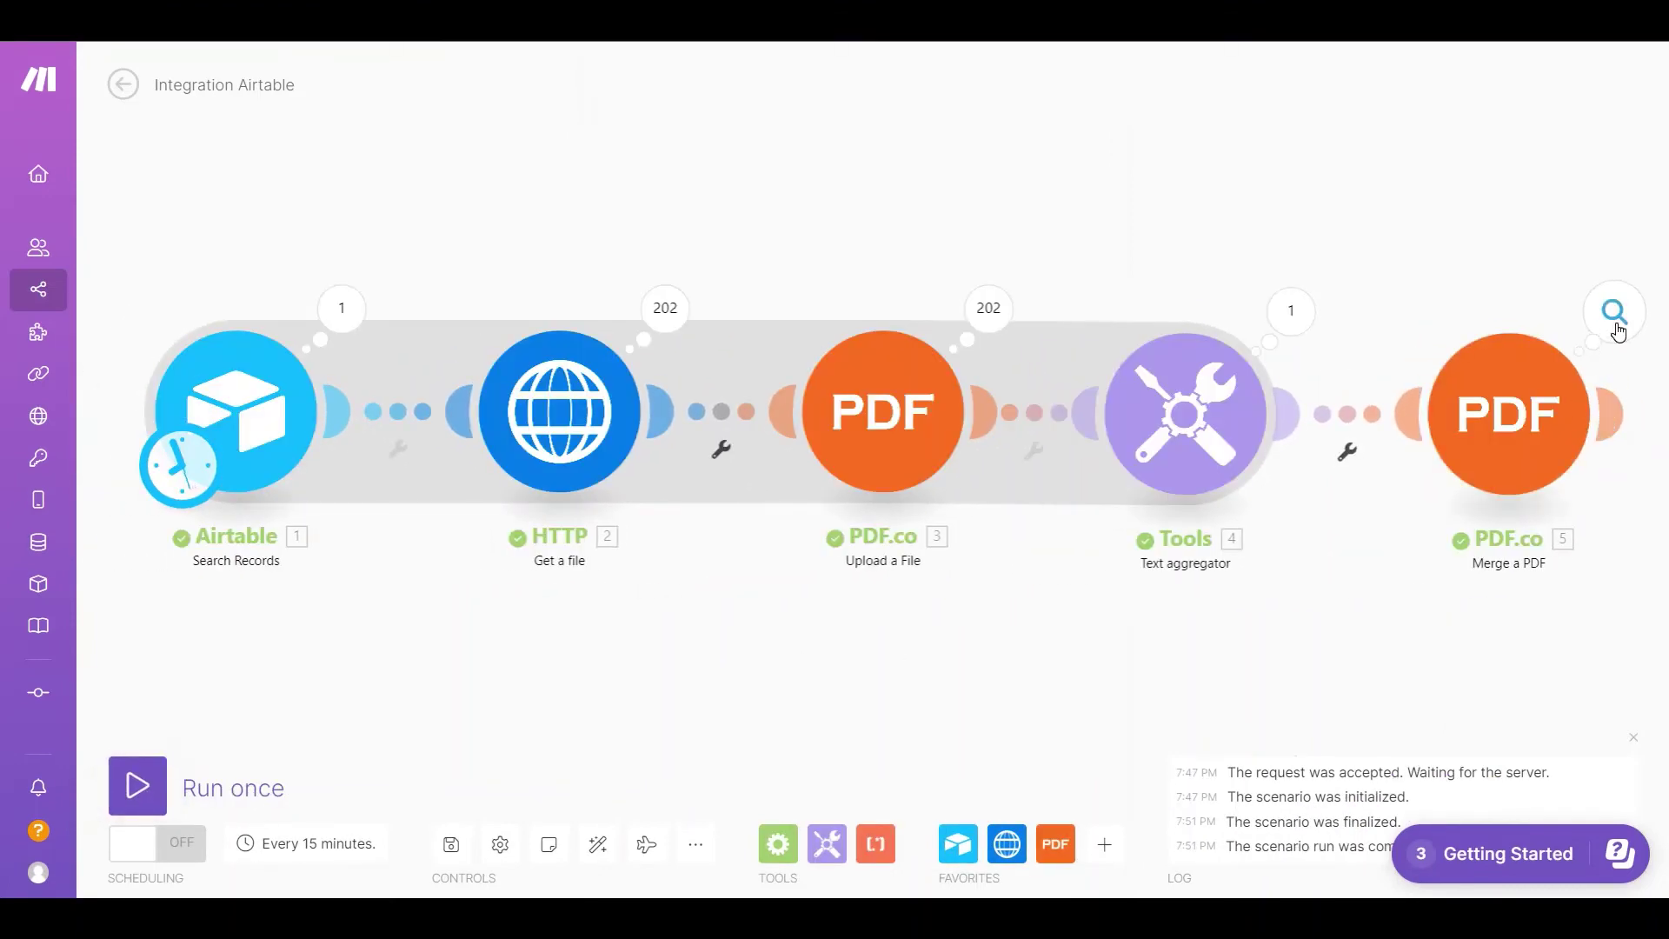
click(1616, 330)
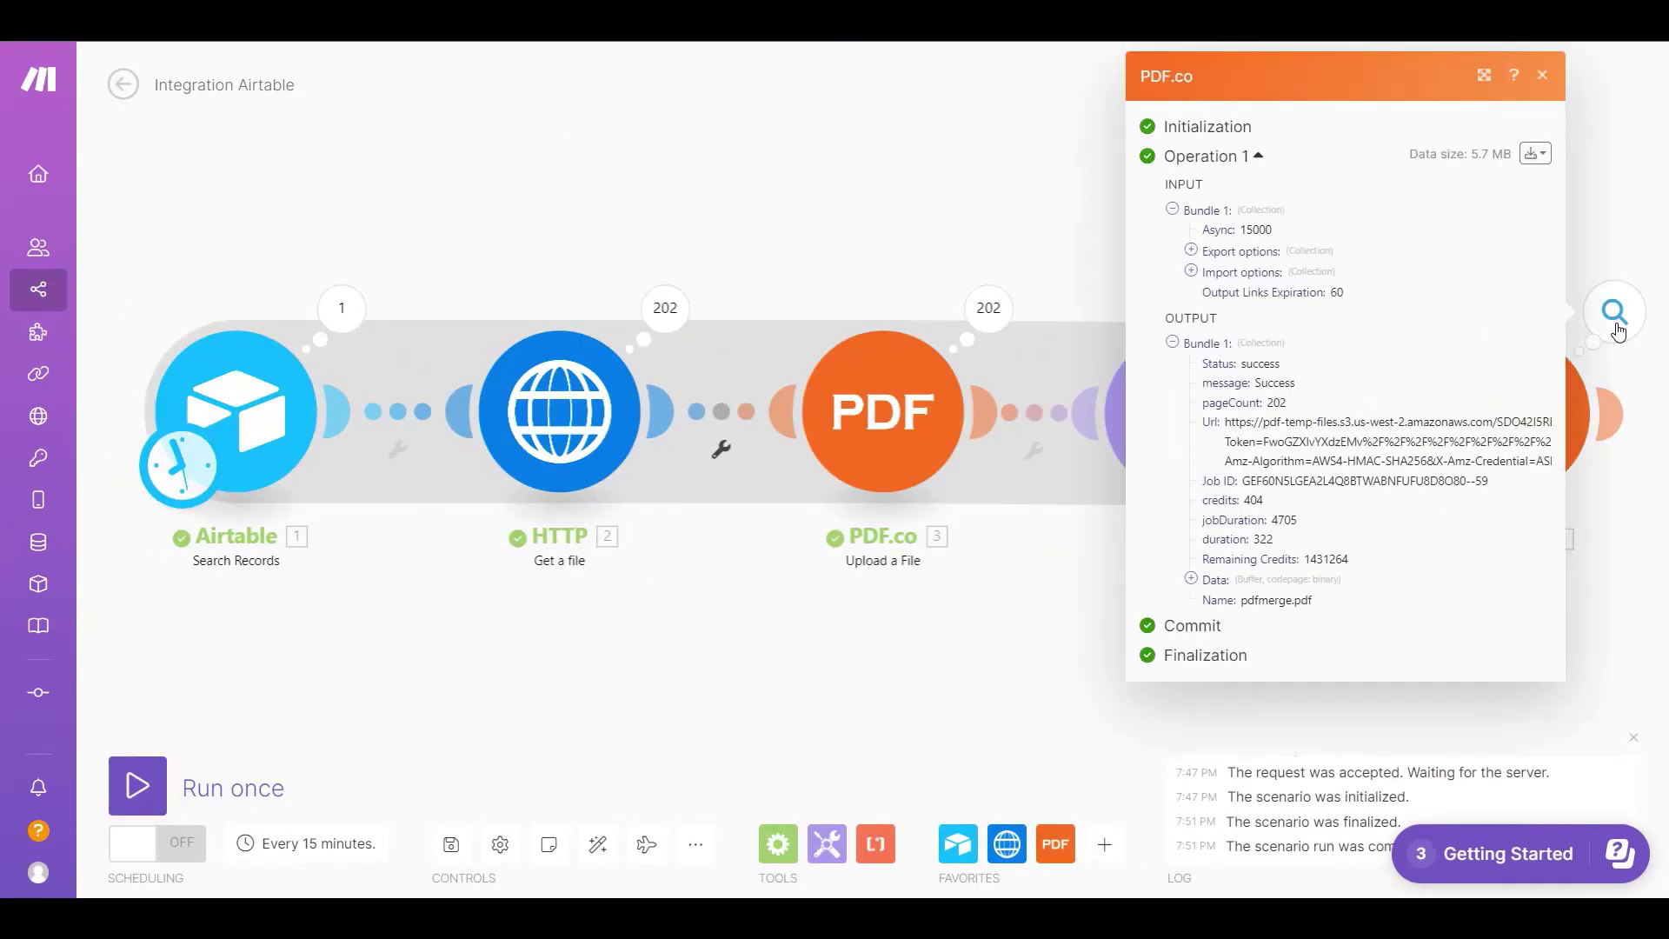
triple_click(1407, 439)
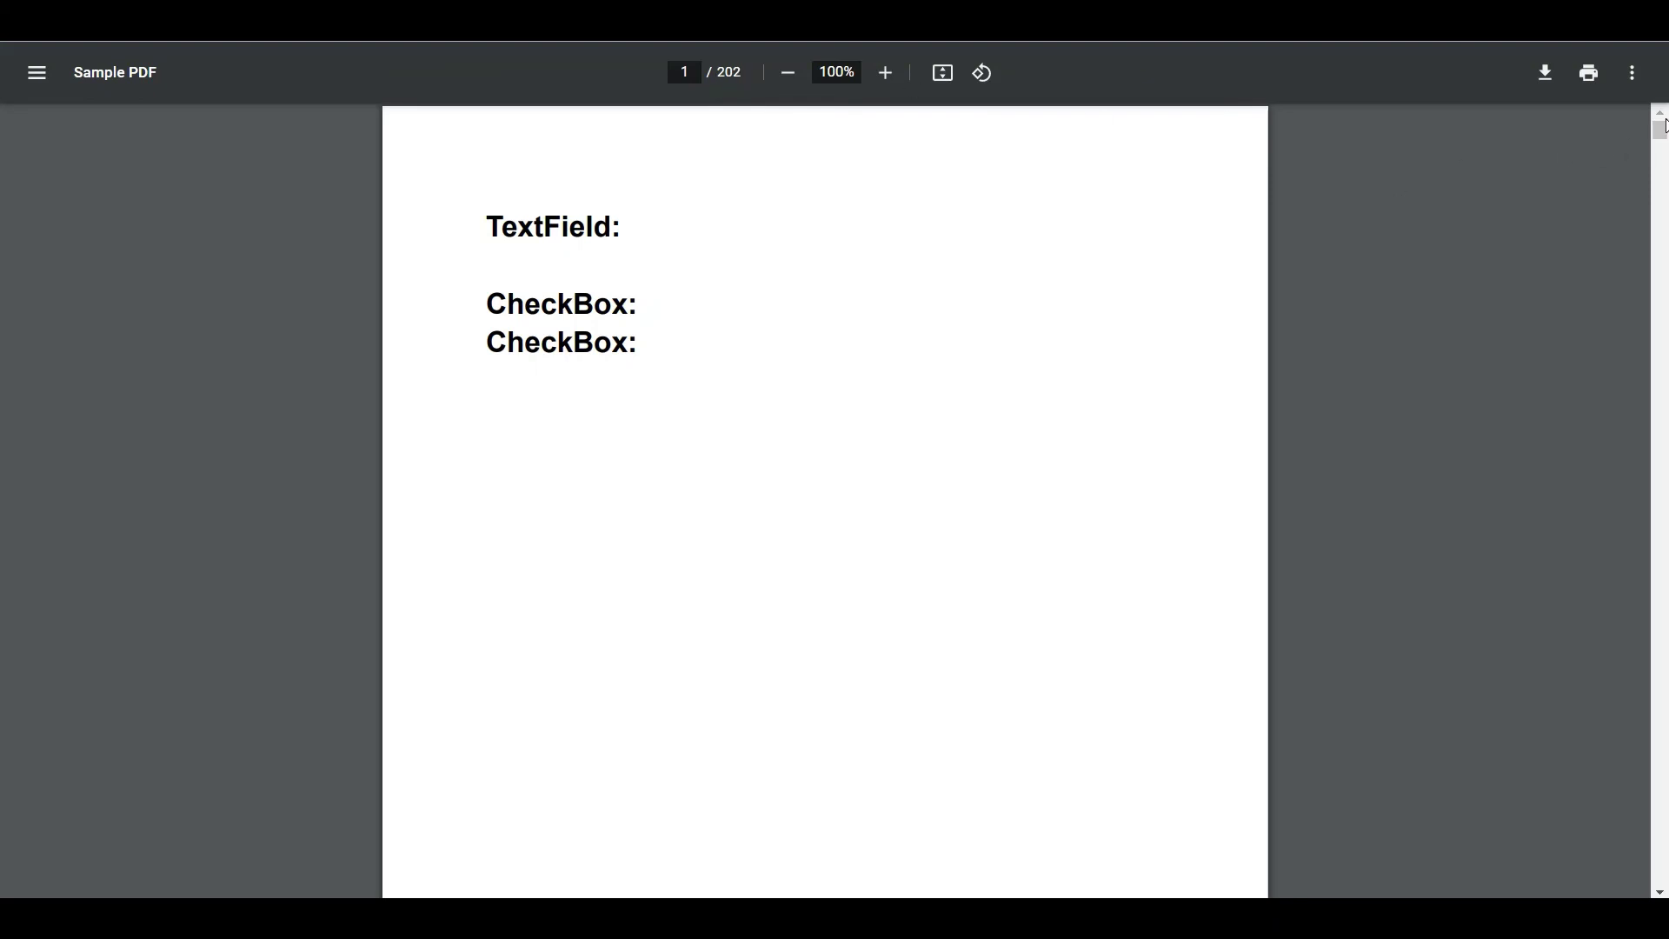
Scroll through the merged Sample PDF from page 1 to page 202 to verify it
drag(1659, 131, 1660, 878)
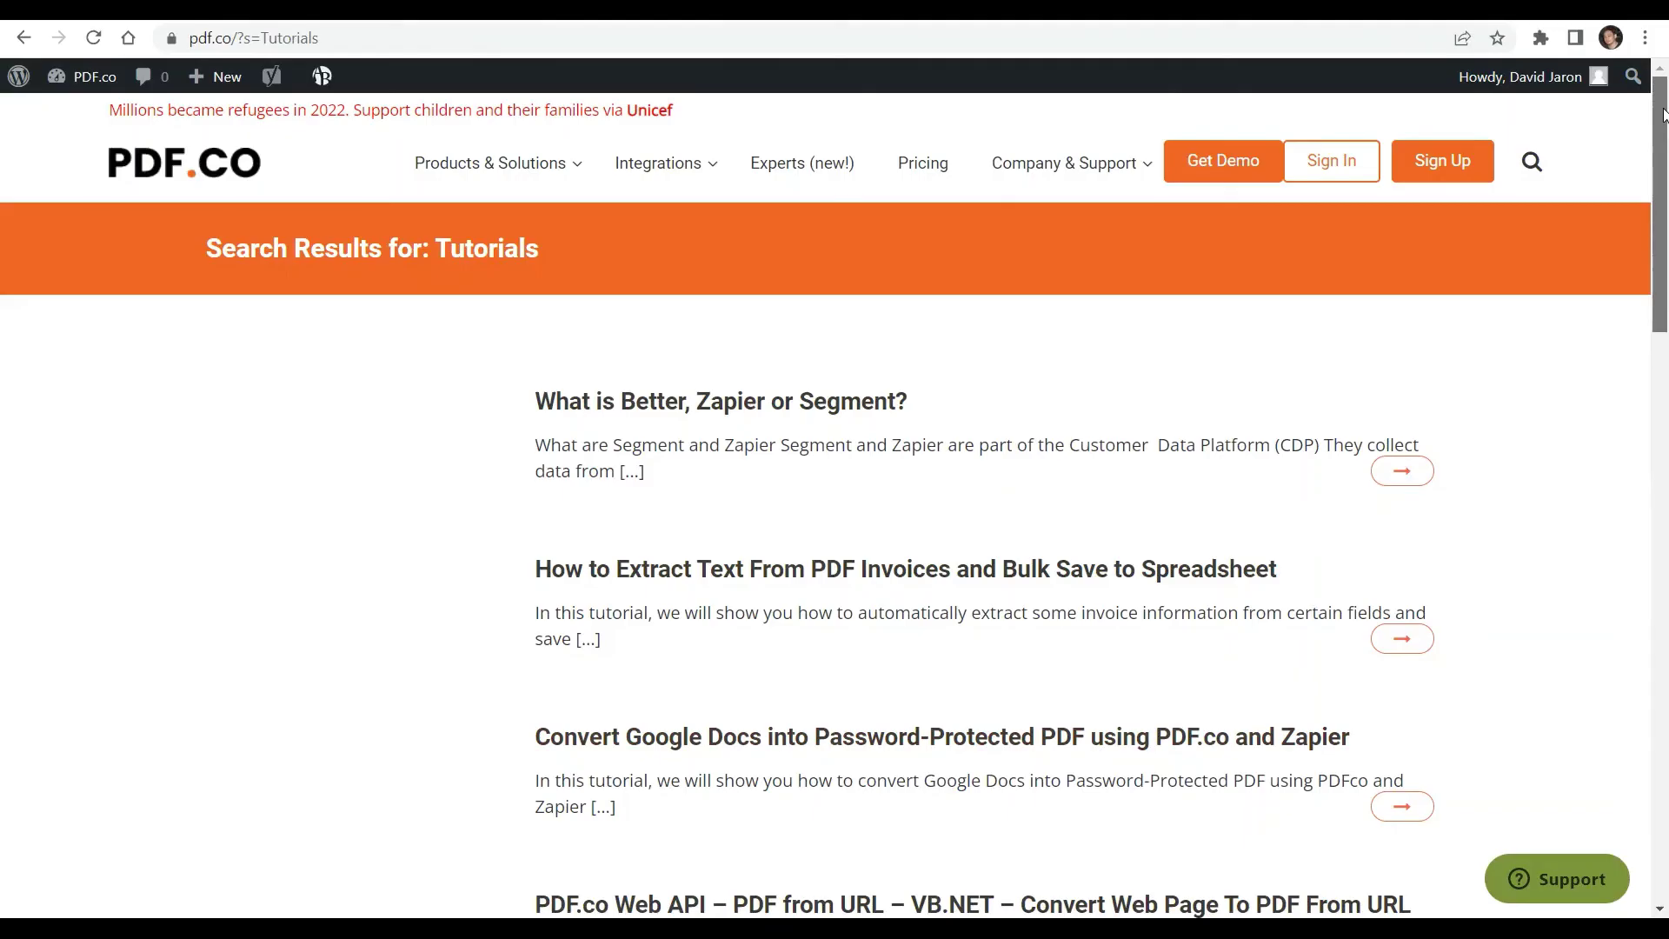
drag(1663, 116, 1663, 333)
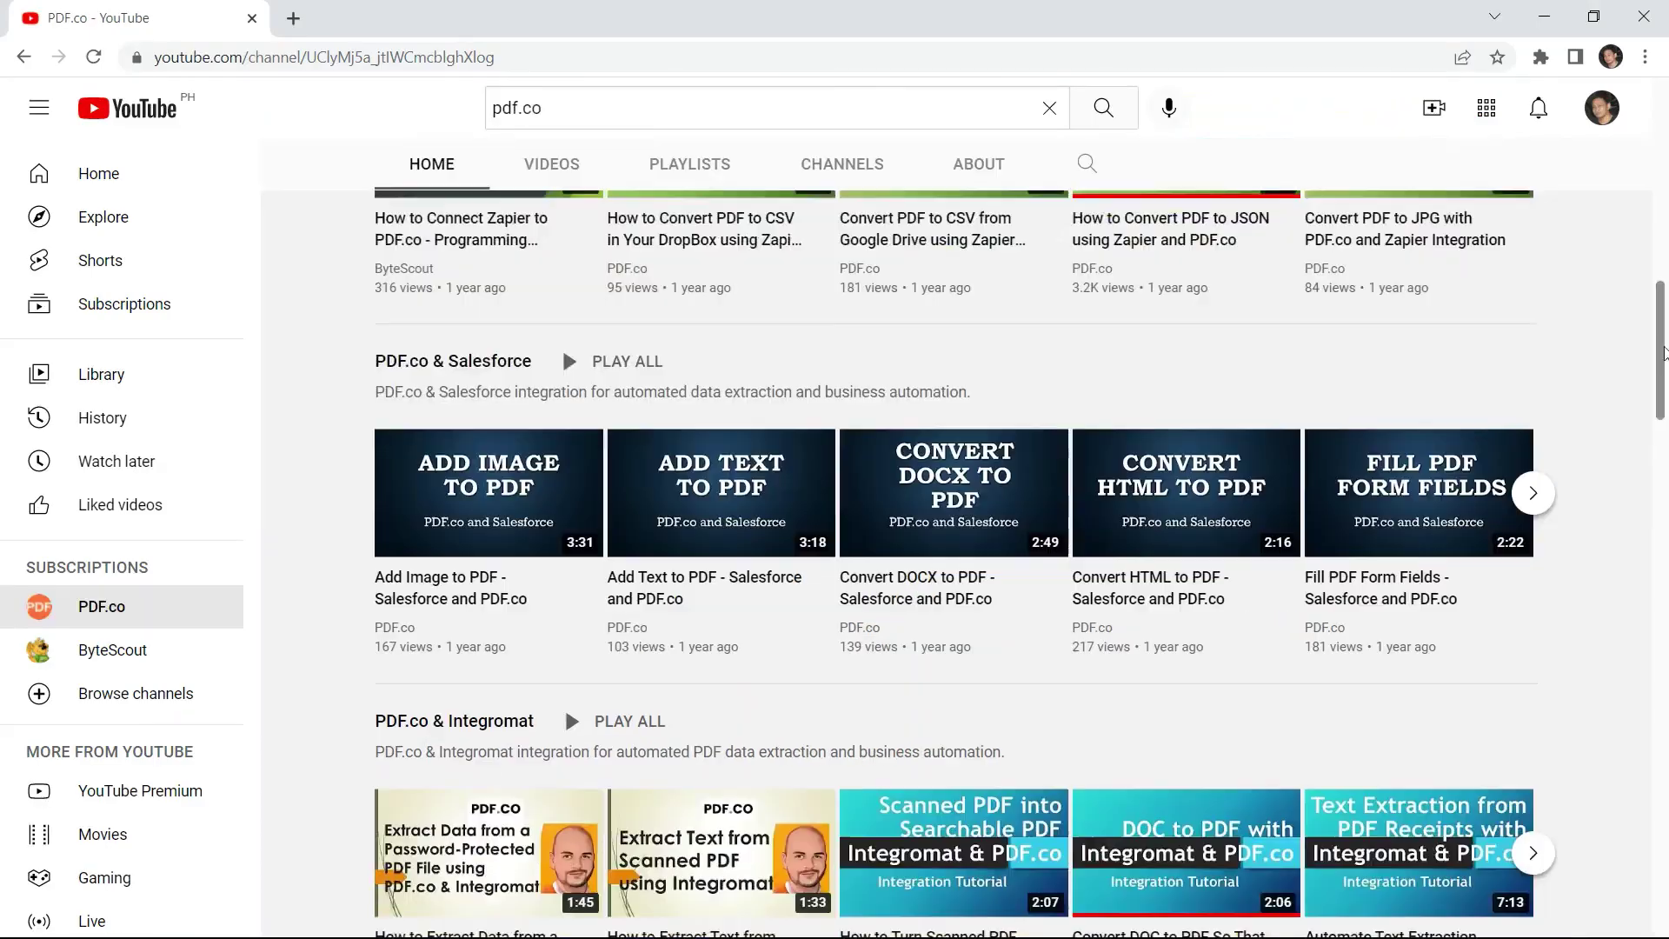
Subscribe to the PDF.co YouTube channel and set its bell notifications to All
drag(1663, 413, 1663, 479)
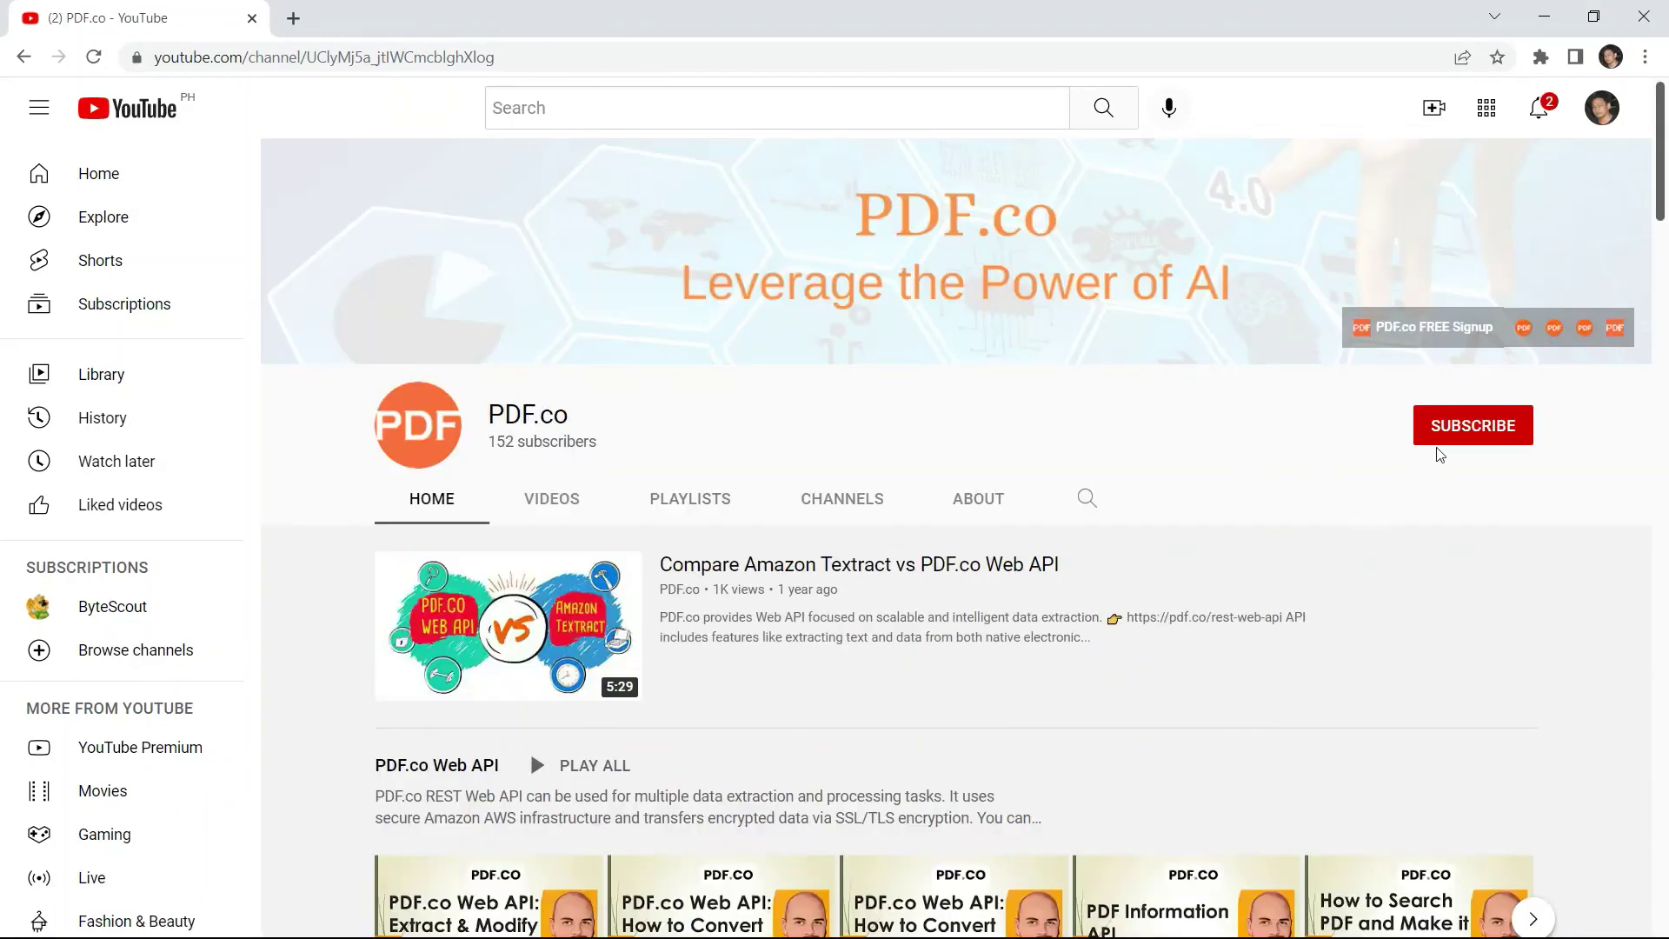
click(1492, 429)
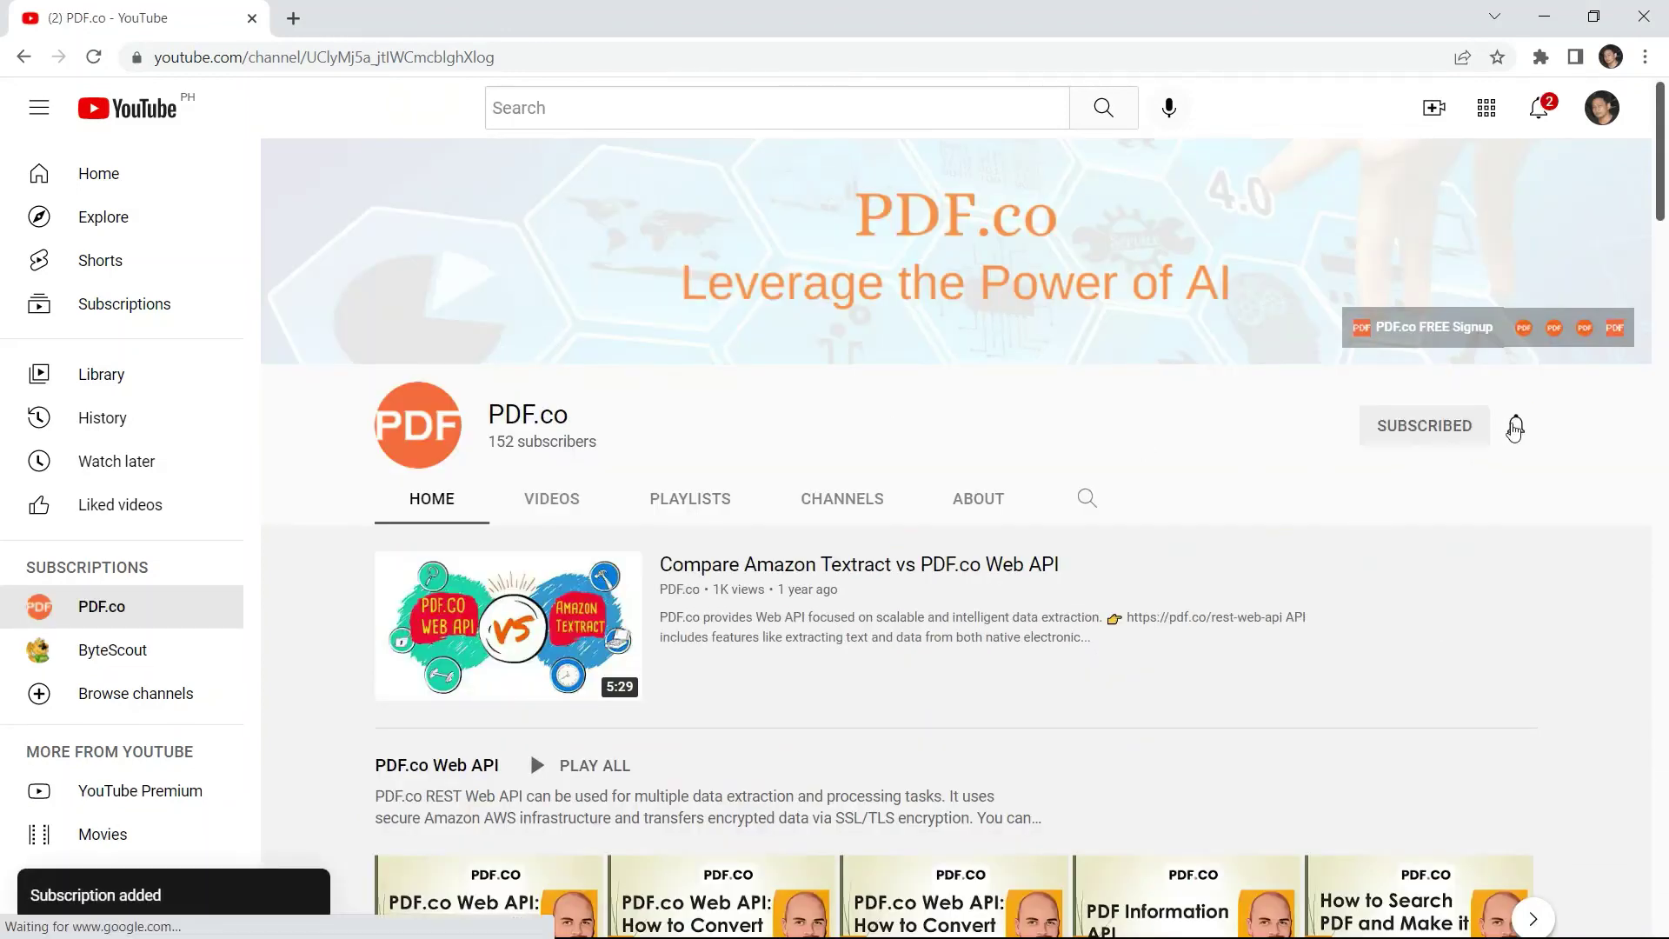
click(1516, 425)
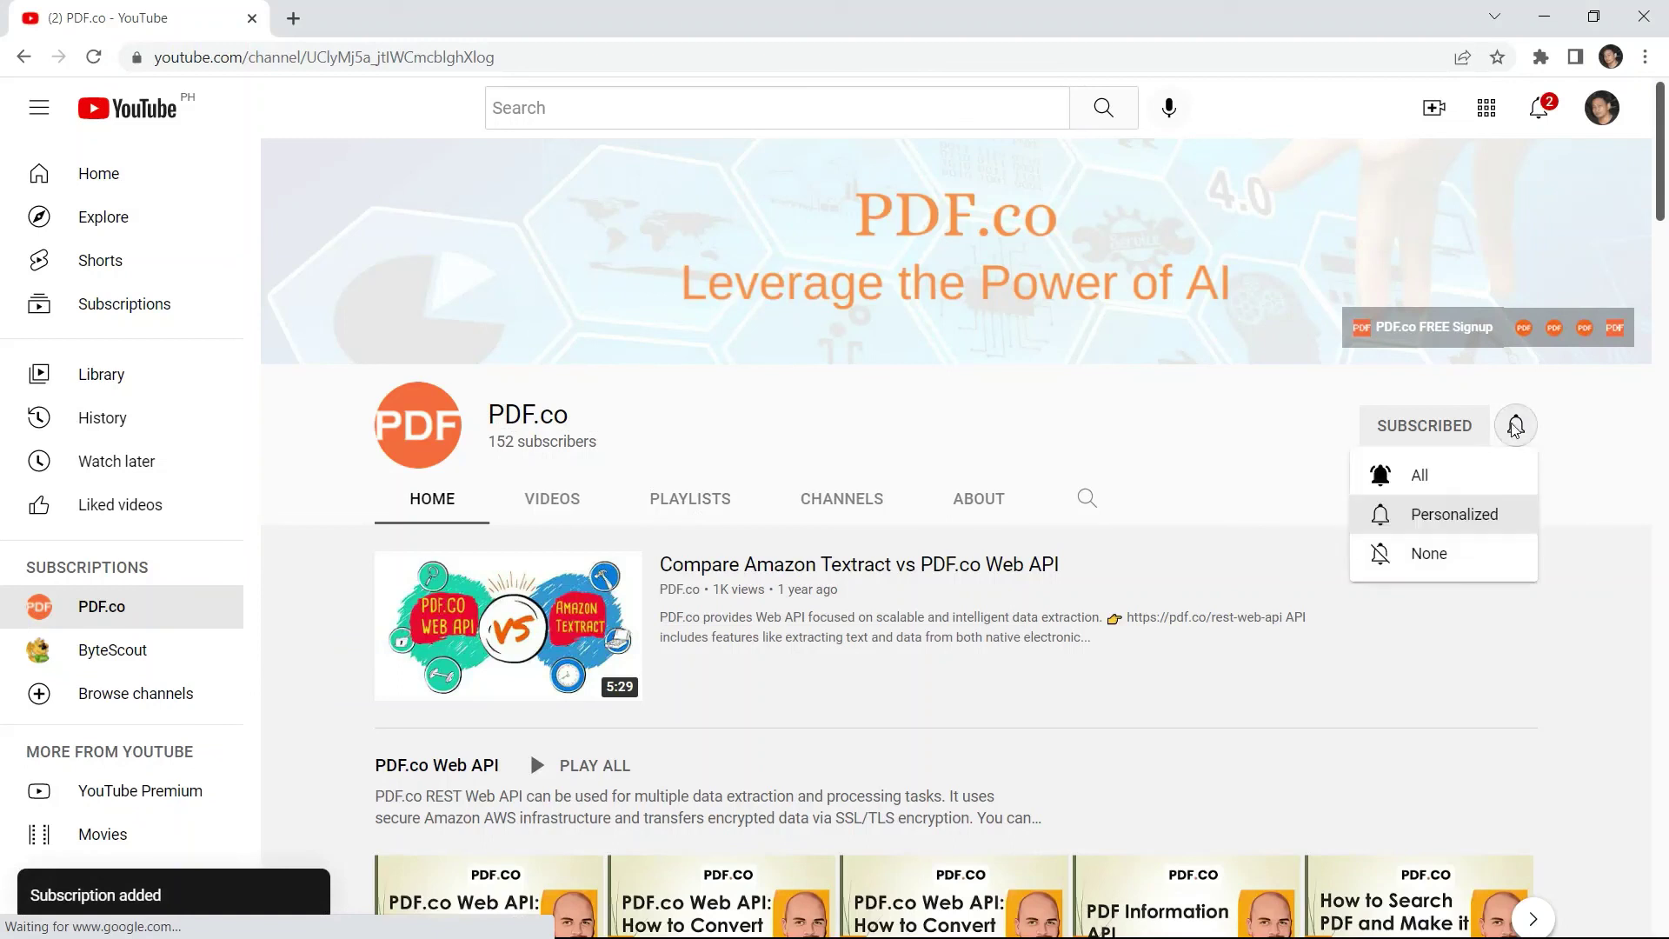
click(1433, 476)
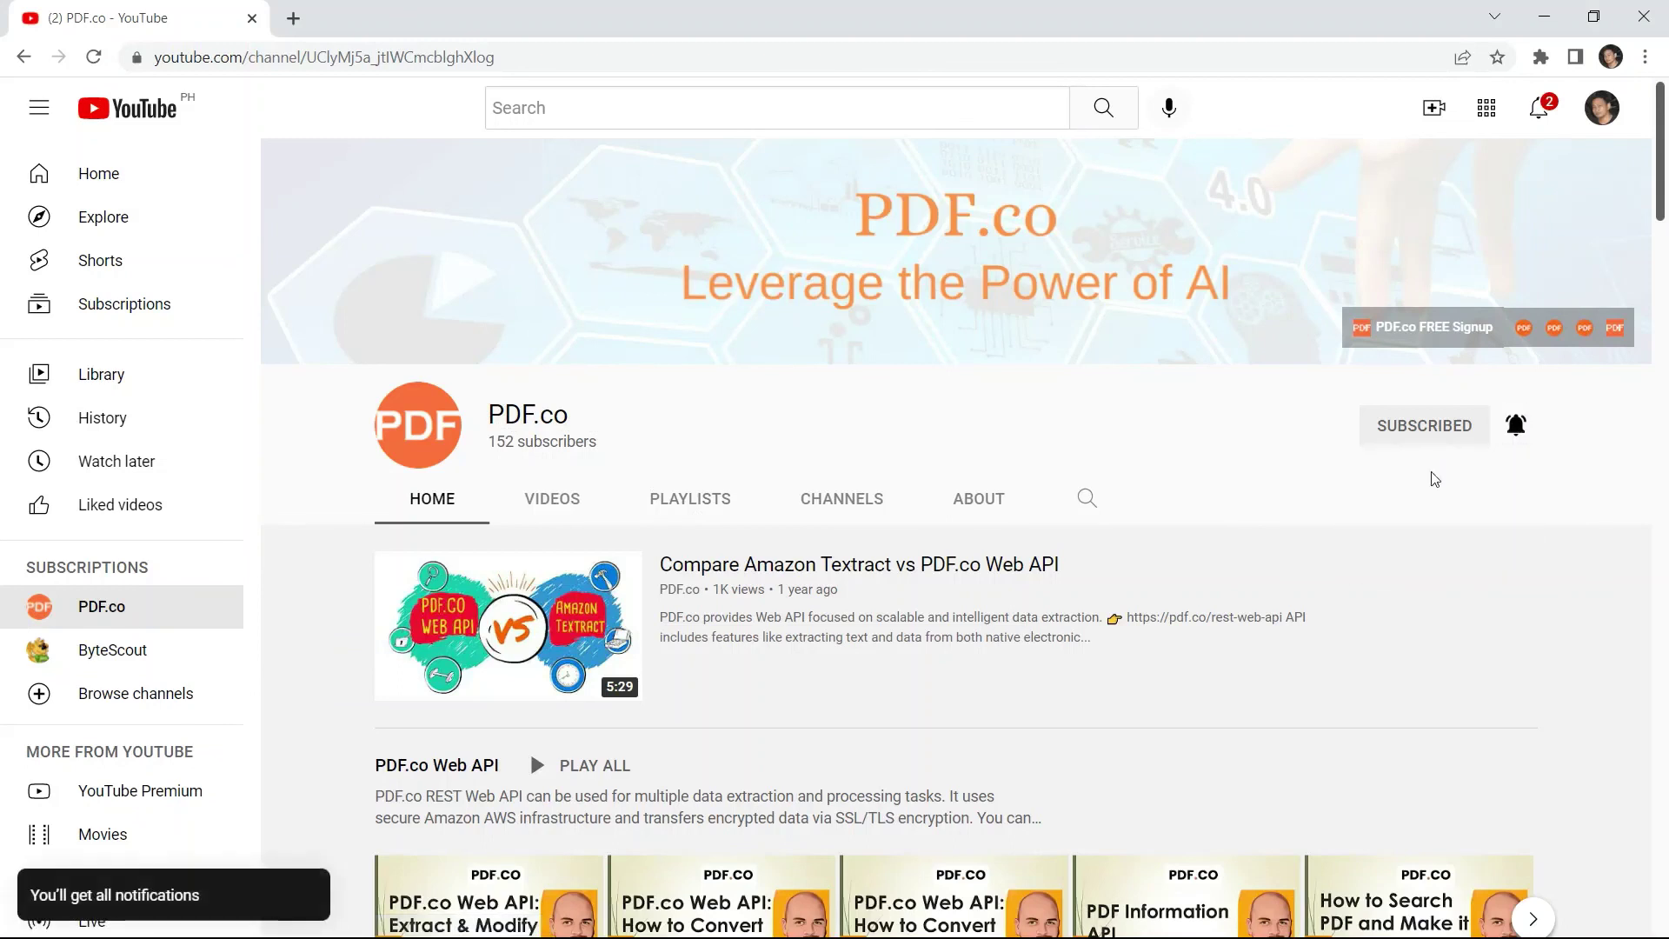